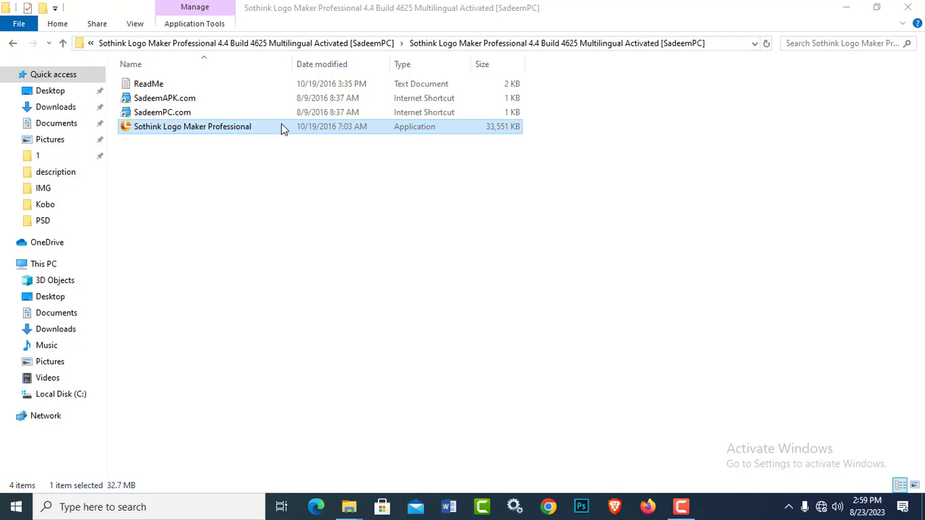
Run the Sothink Logo Maker Professional installer as administrator, install to the default folder, and close the setup wizard.
right_click(283, 129)
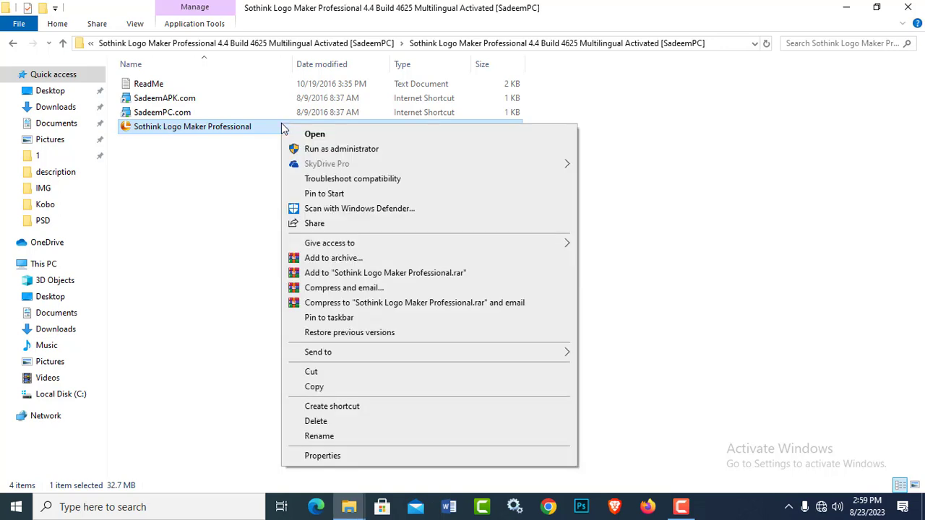
click(335, 152)
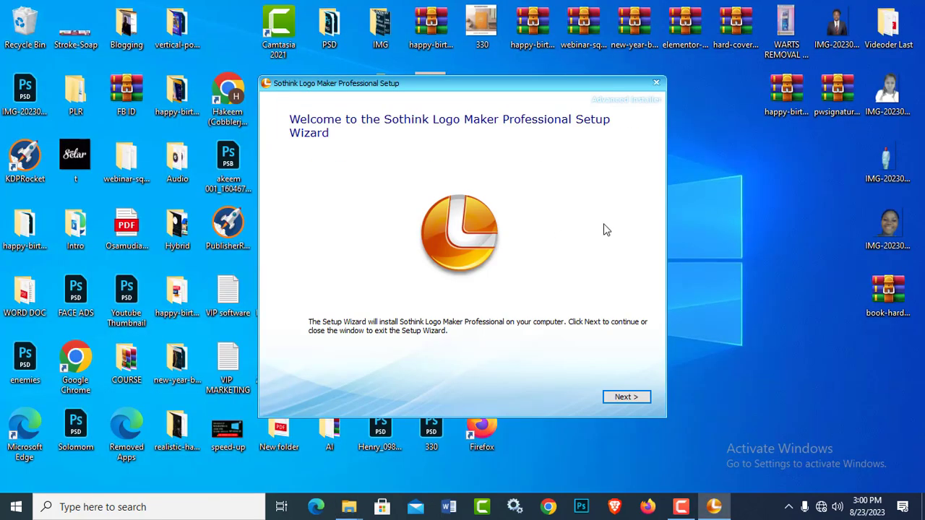
click(627, 398)
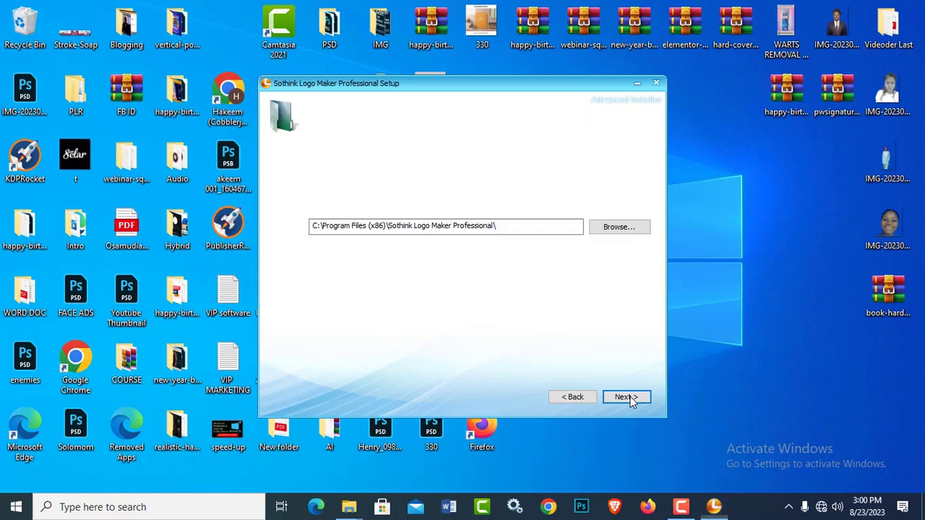
click(626, 397)
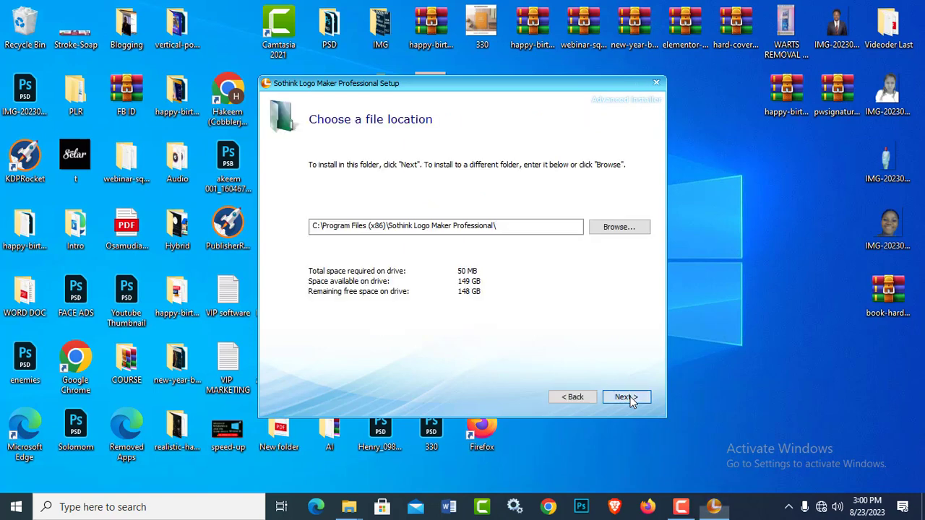
click(627, 399)
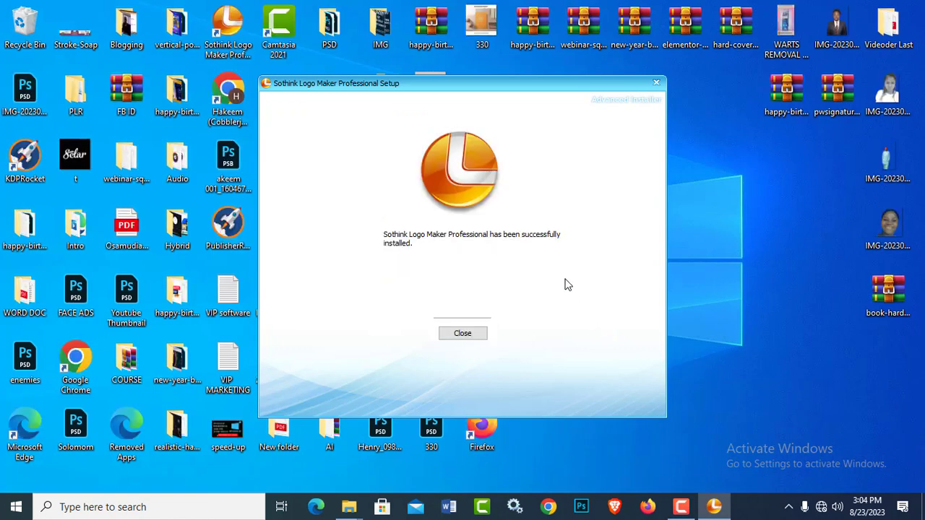
click(463, 333)
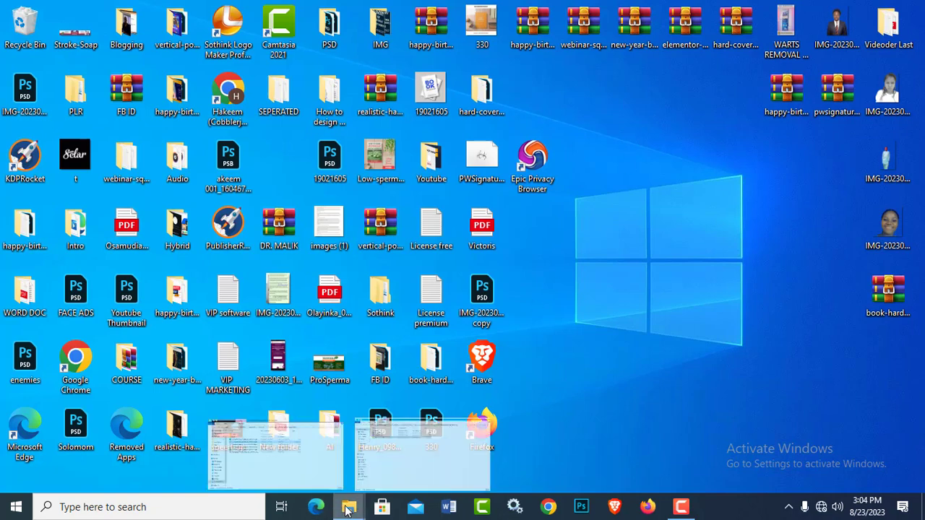
Return to the Sothink folder and open the Build 4599 crack folder inside Sothink Logo Maker Professional Key.
click(403, 431)
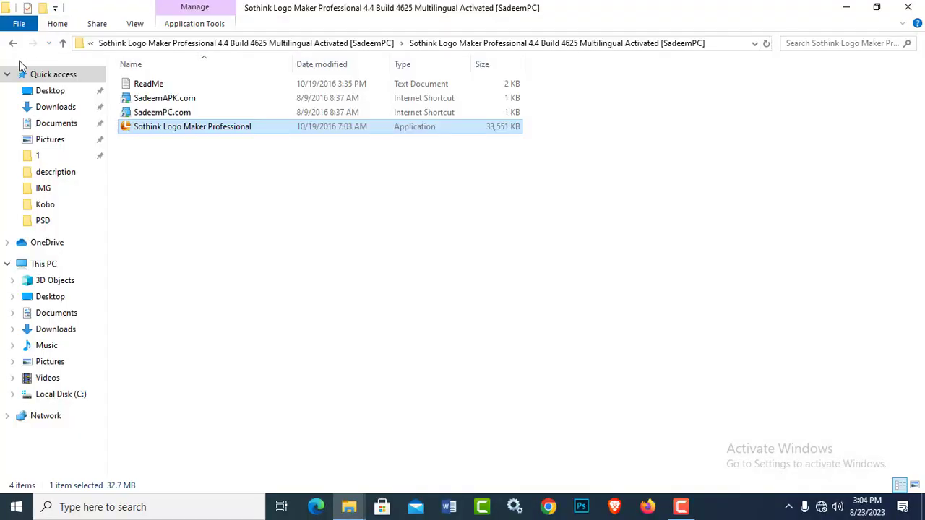
click(13, 45)
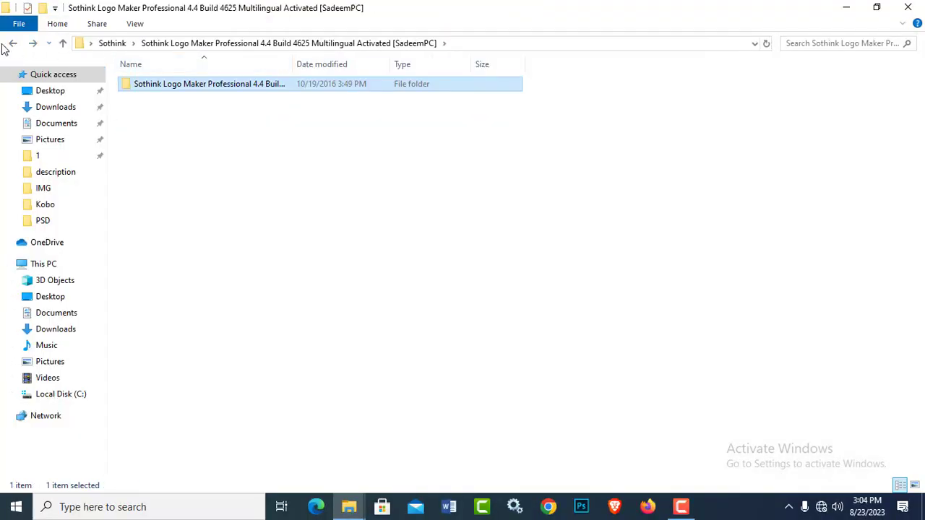
click(14, 44)
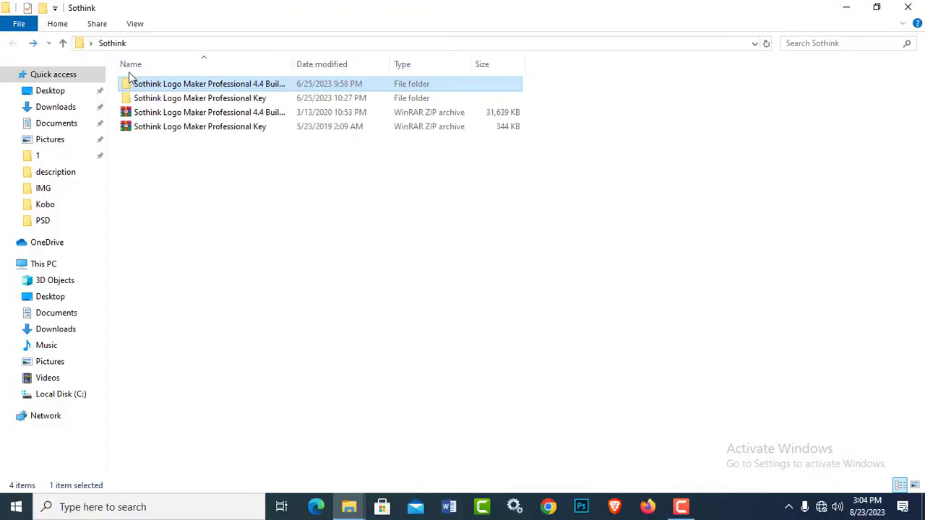
double_click(195, 99)
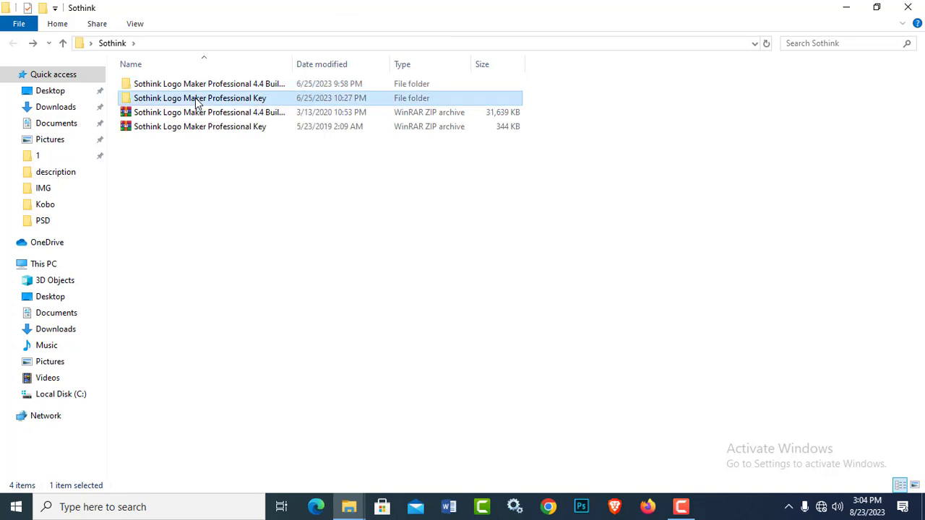
double_click(204, 87)
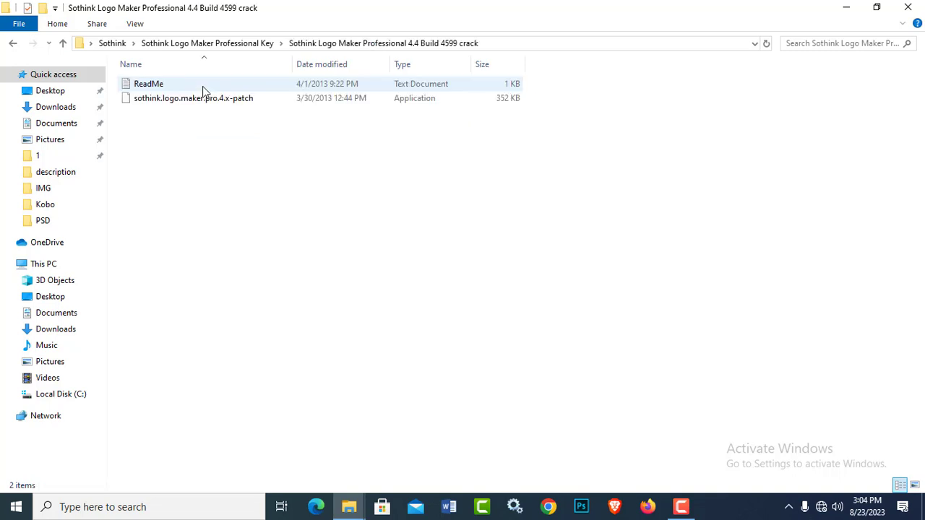
View the ReadMe text file beside the patch application, then close it.
click(199, 102)
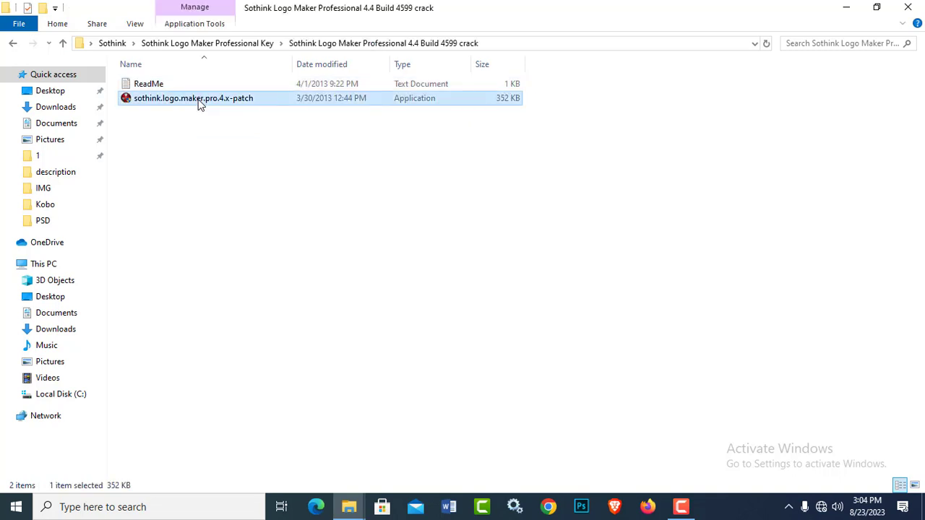
double_click(196, 81)
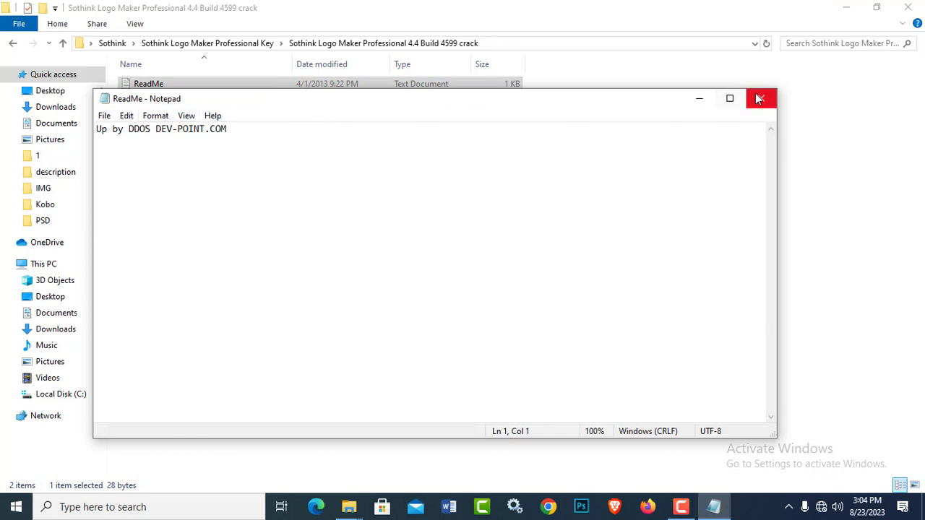
click(759, 99)
Copy the sothink.logo.maker.pro.4.x-patch application and minimize the folder window.
click(242, 103)
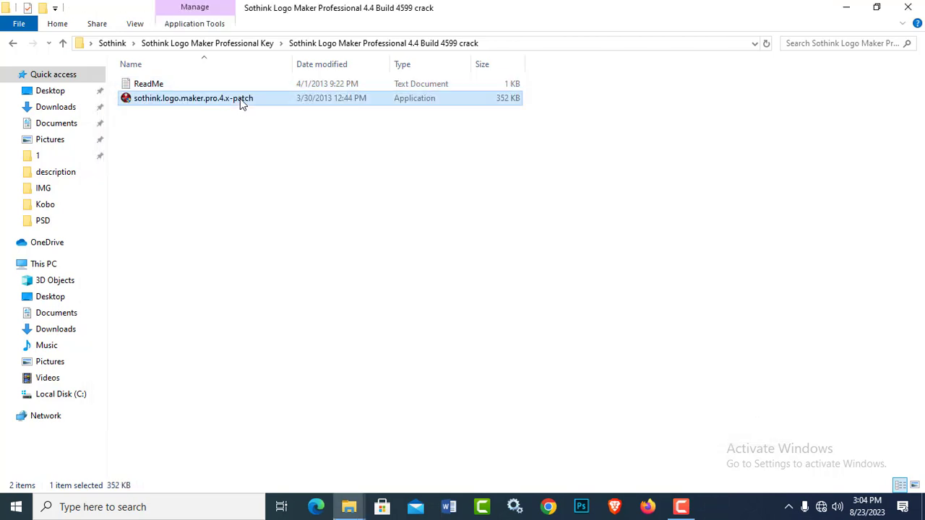
right_click(241, 99)
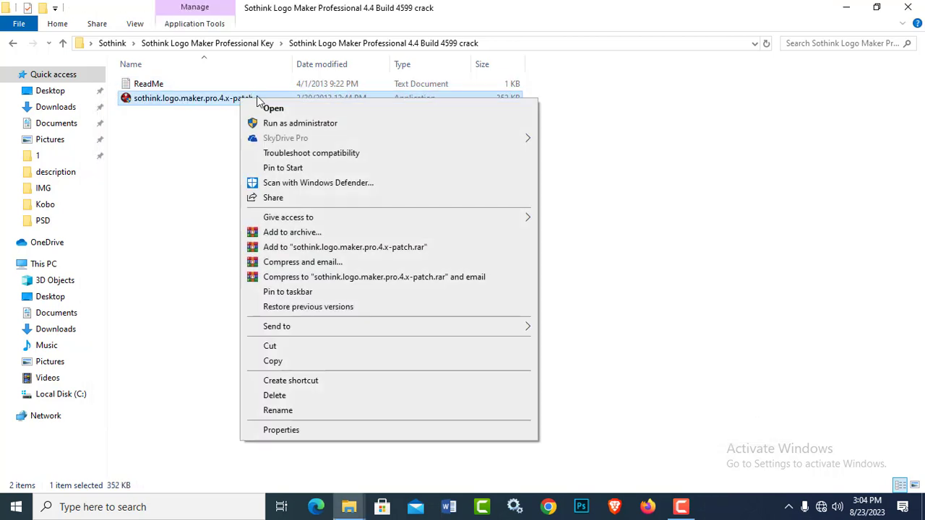
click(274, 362)
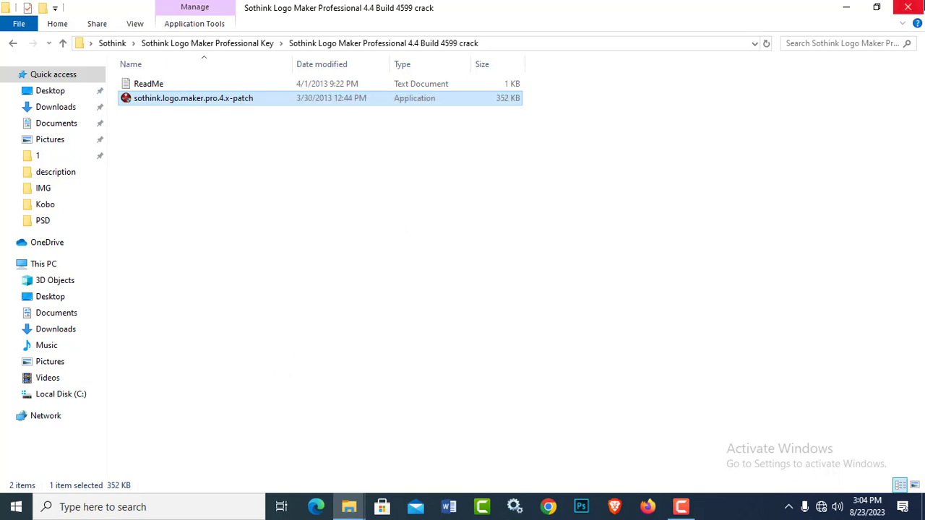
click(850, 8)
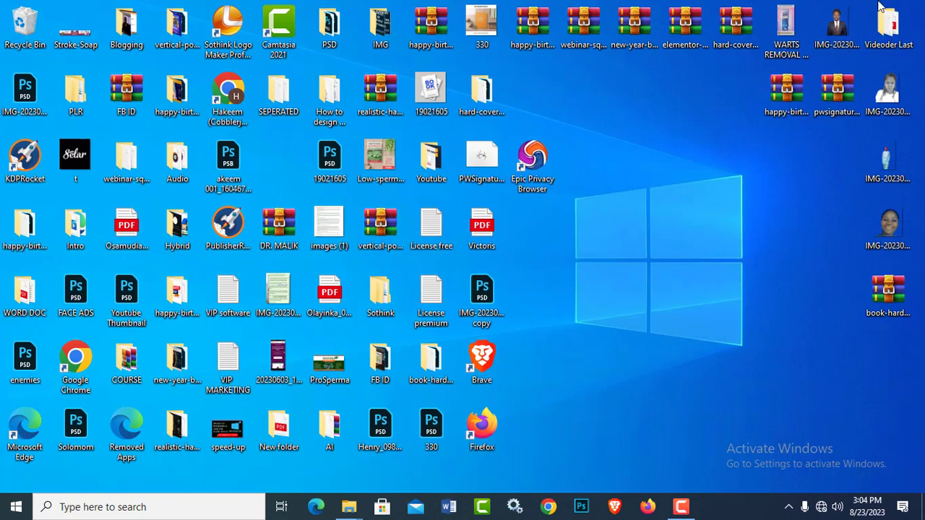
Open a new File Explorer window and go to Local Disk (C:) through This PC.
key(super+e)
click(859, 63)
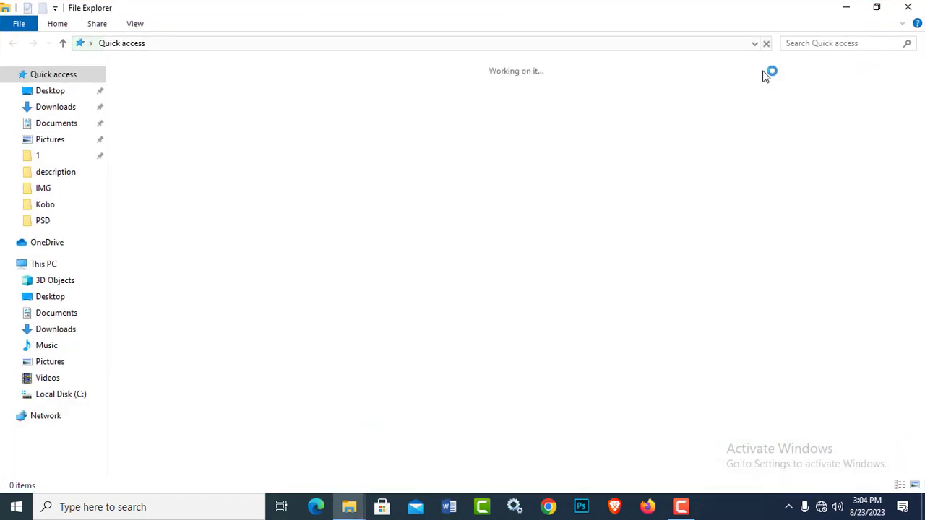
click(53, 268)
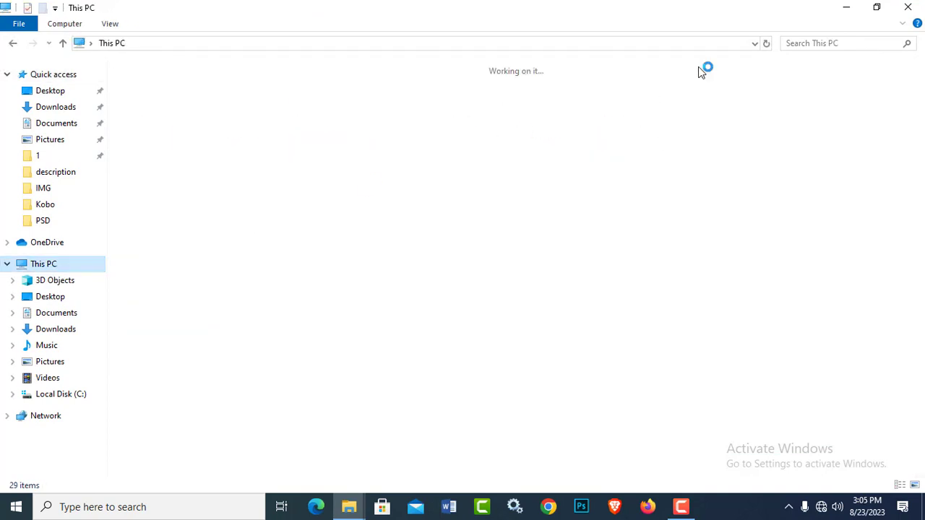
click(194, 191)
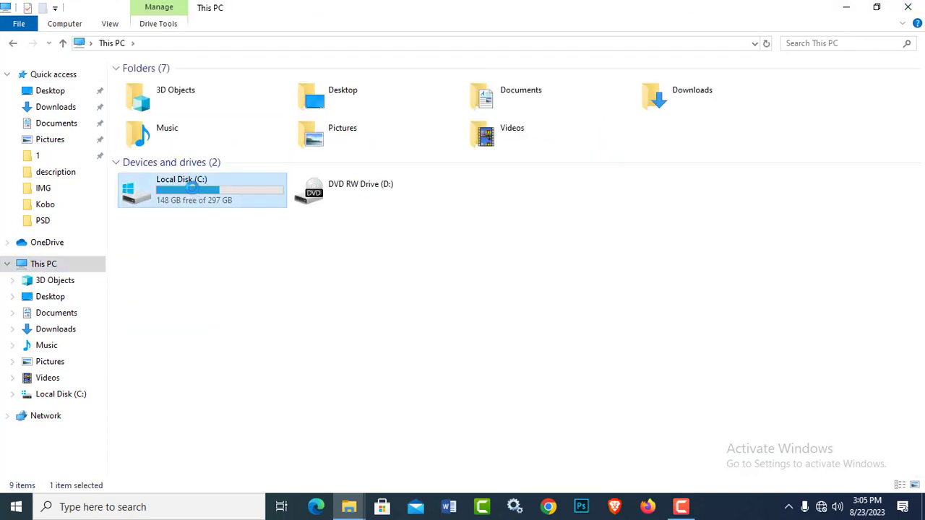
double_click(190, 187)
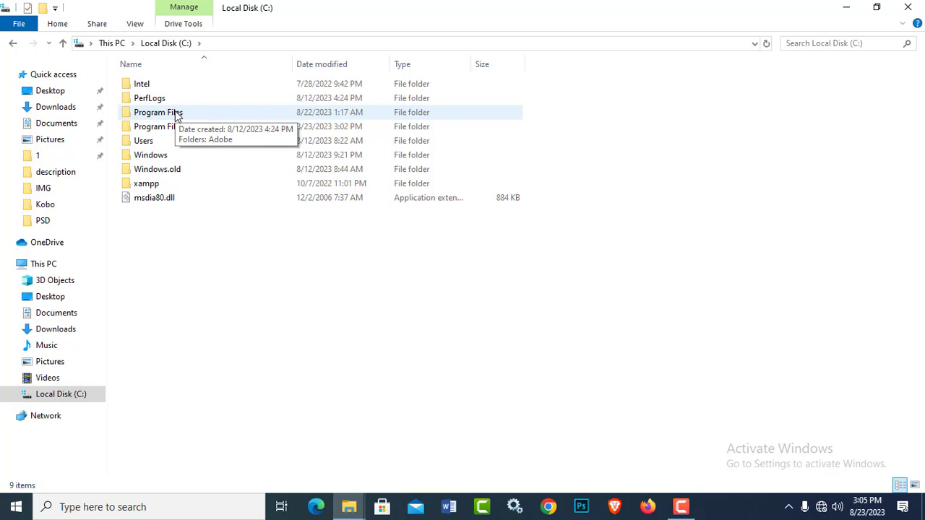
Look through Program Files and its Common Files subfolder for the Sothink installation folder, then return to Local Disk (C:).
double_click(176, 114)
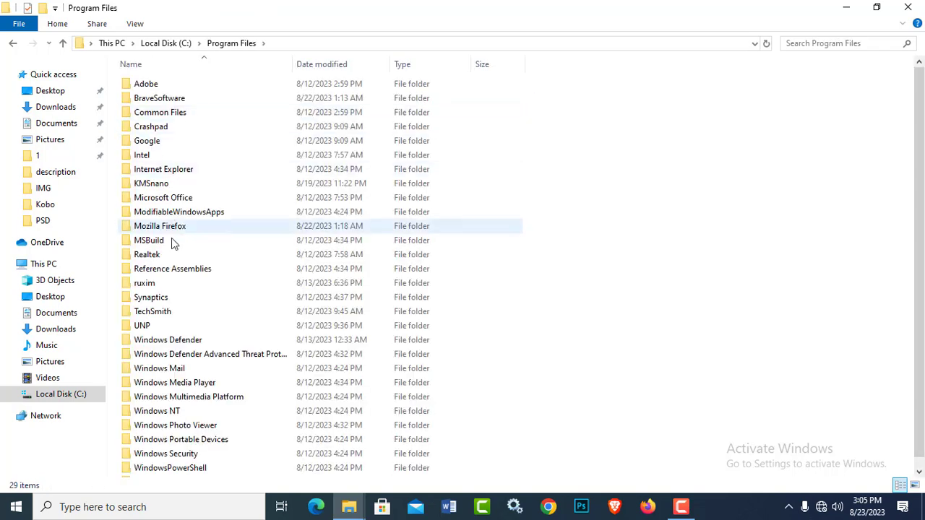
key(s)
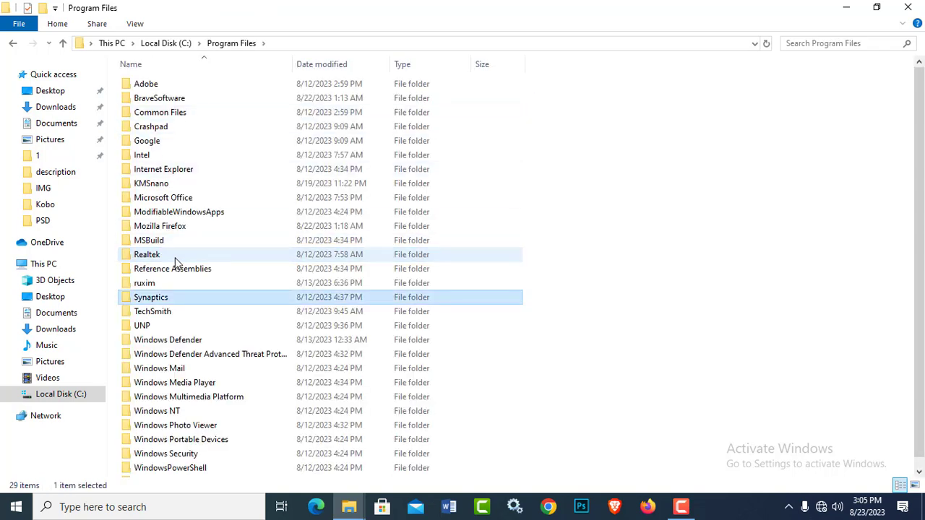
scroll(185, 297, down, 1)
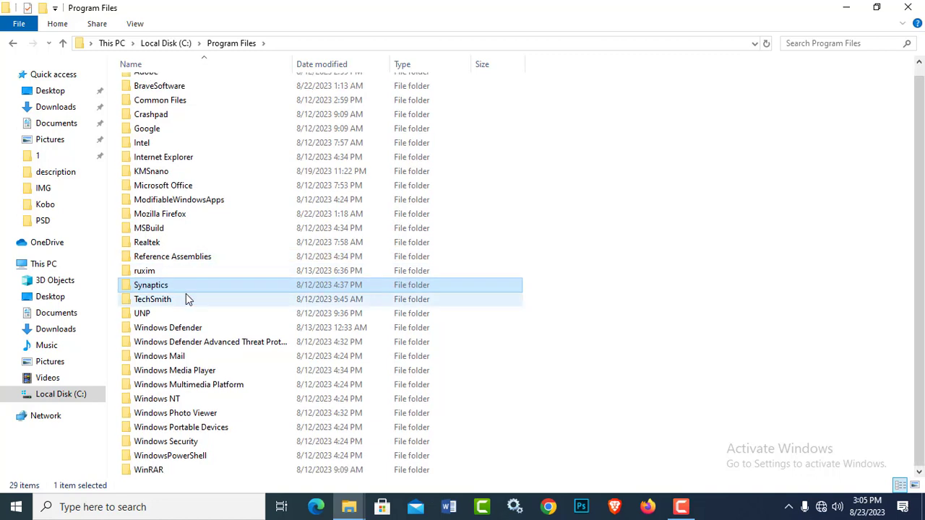
scroll(186, 299, up, 1)
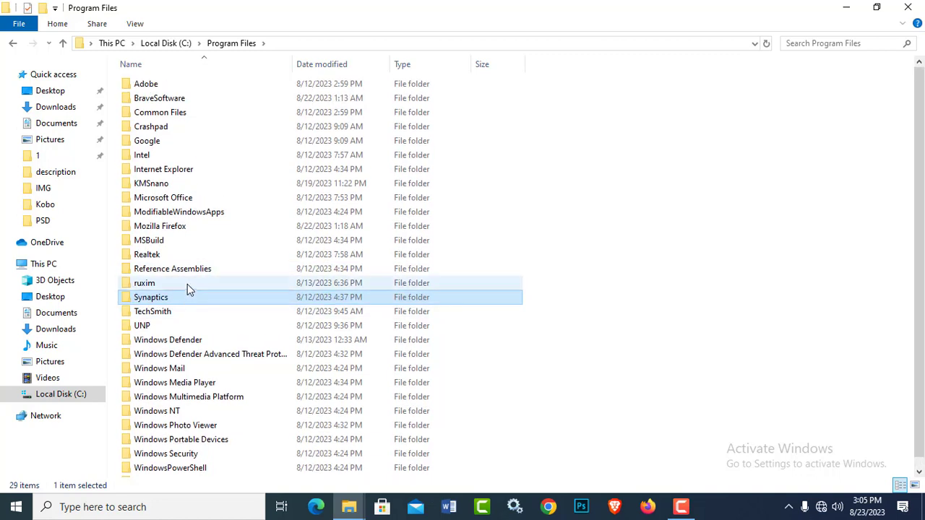
double_click(165, 114)
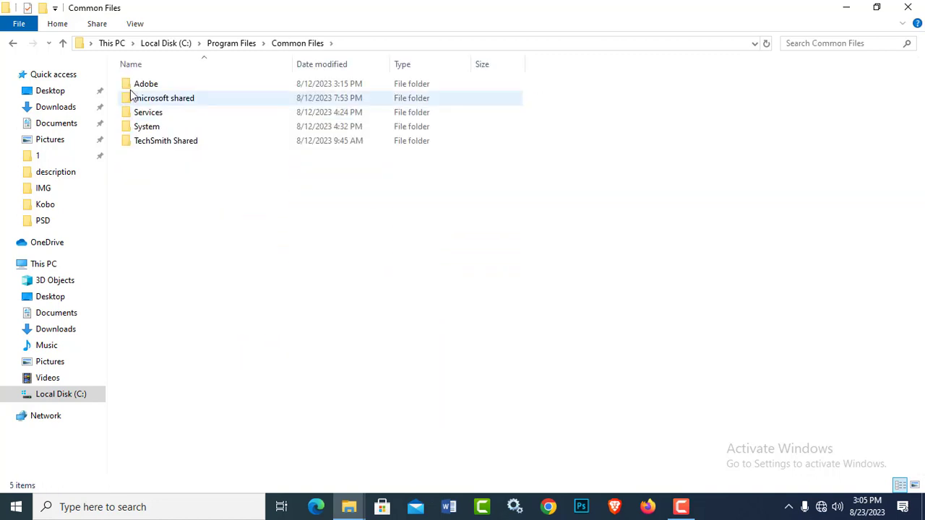
click(14, 44)
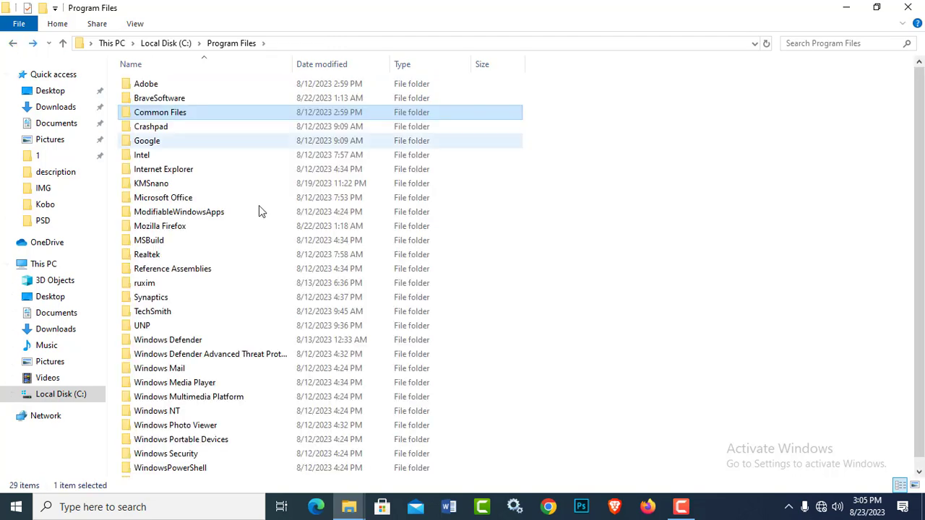
scroll(279, 253, down, 1)
scroll(278, 253, up, 1)
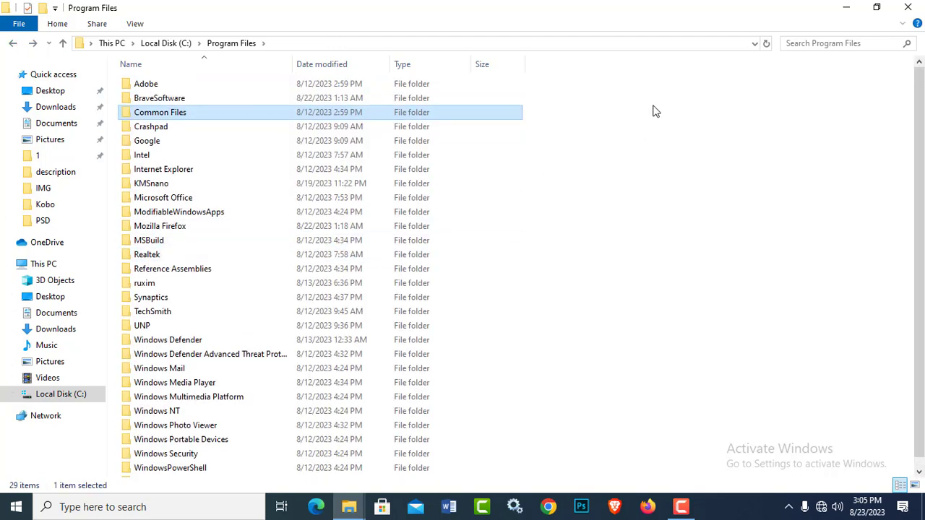
click(13, 45)
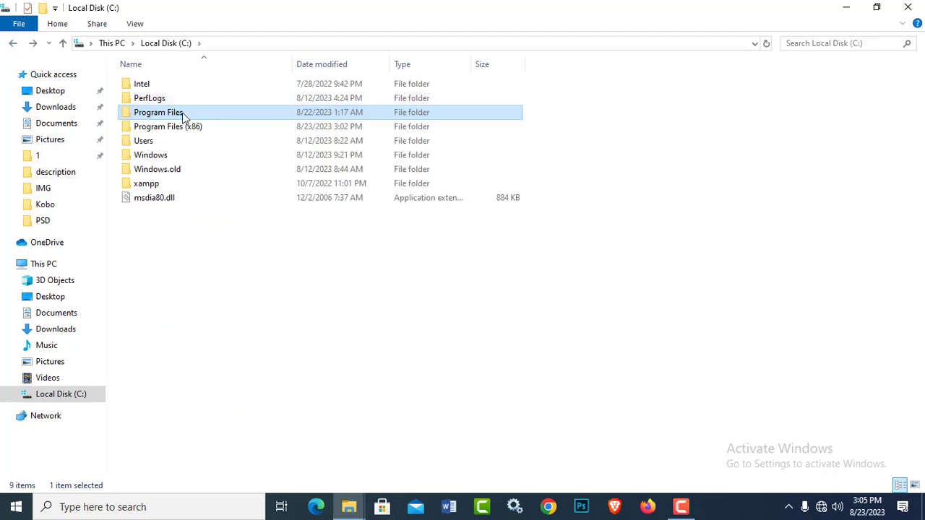
Open the inner Sothink Logo Maker Professional installation folder under Program Files (x86).
double_click(172, 131)
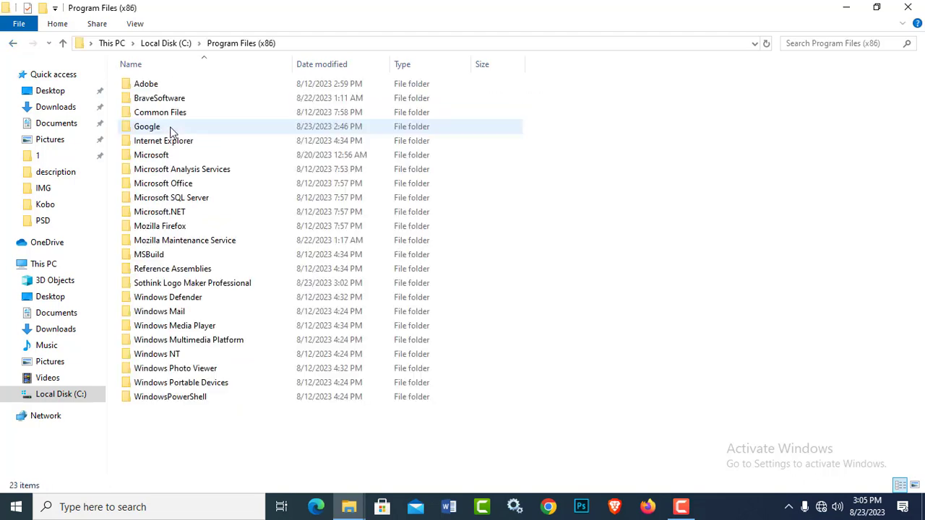
double_click(171, 288)
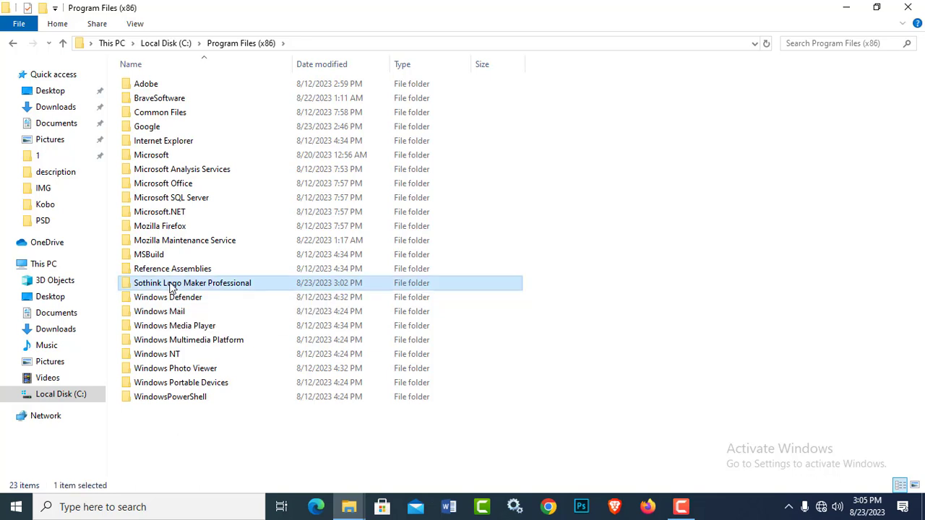
double_click(182, 86)
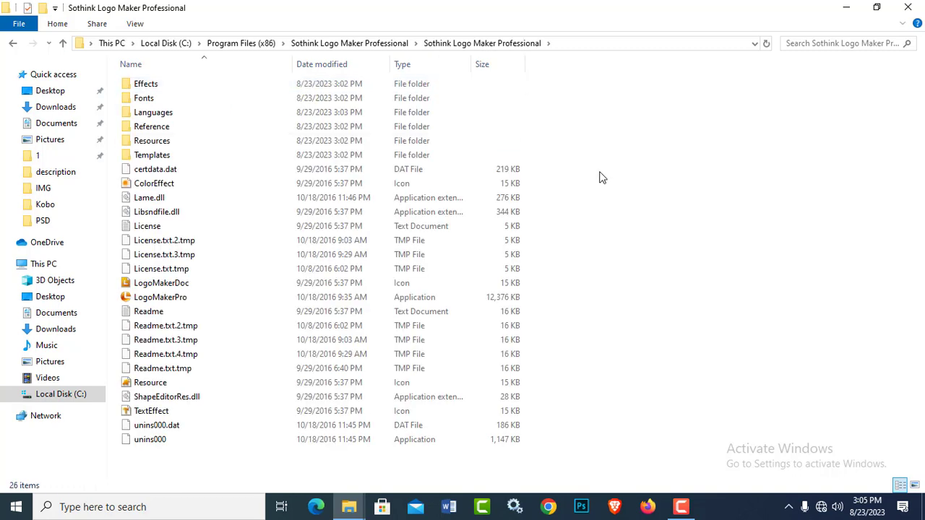
Paste the copied patch application into the Sothink Logo Maker Professional installation folder, granting administrator permission.
right_click(657, 142)
click(698, 232)
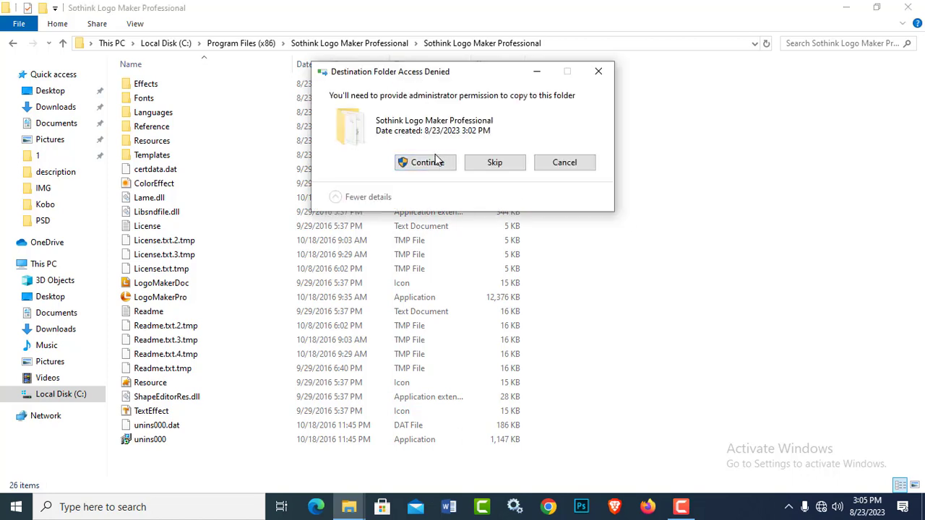
click(425, 163)
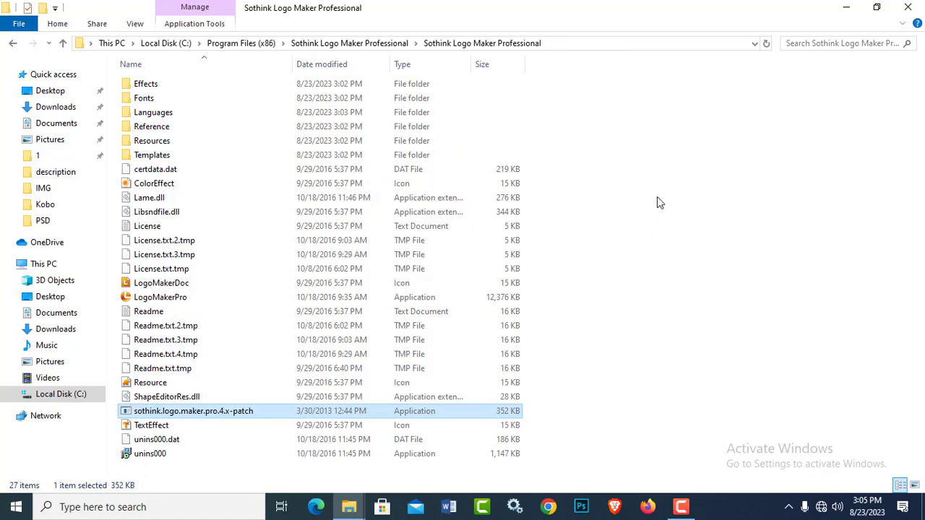
mouse_move(349, 510)
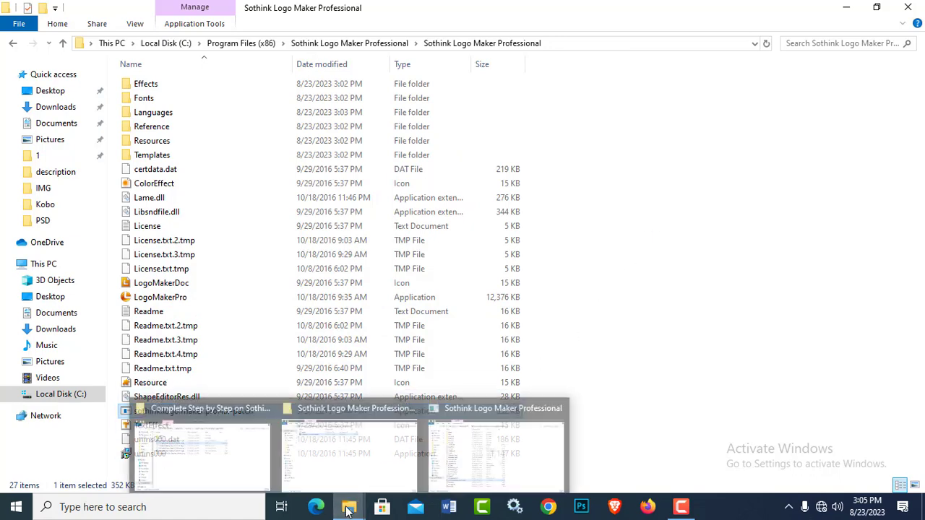
Run sothink.logo.maker.pro.4.x-patch from the downloaded crack folder, apply the patch, and close the patcher and both Sothink folder windows.
click(350, 470)
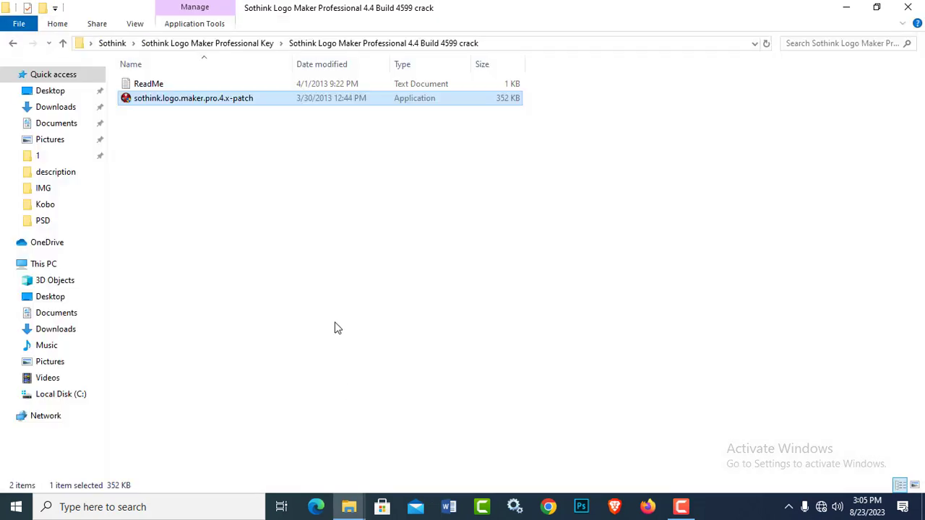
double_click(209, 101)
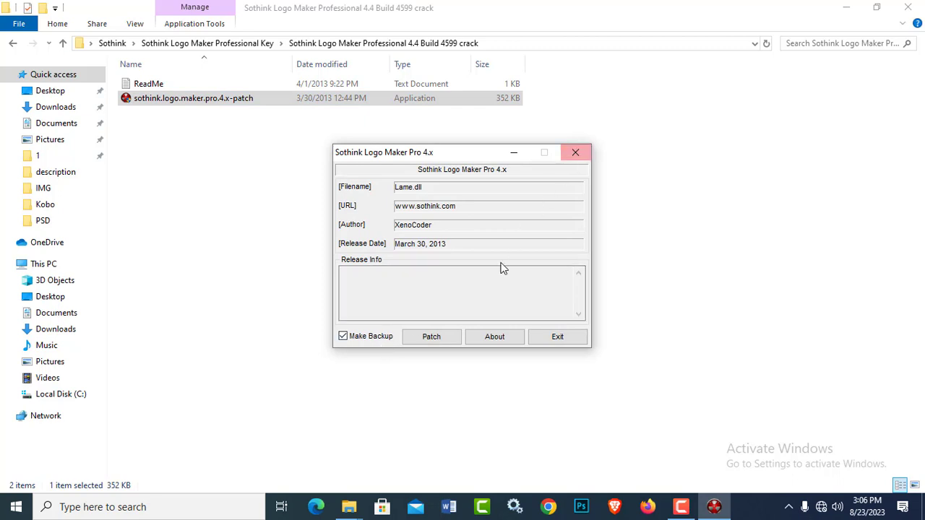
click(433, 337)
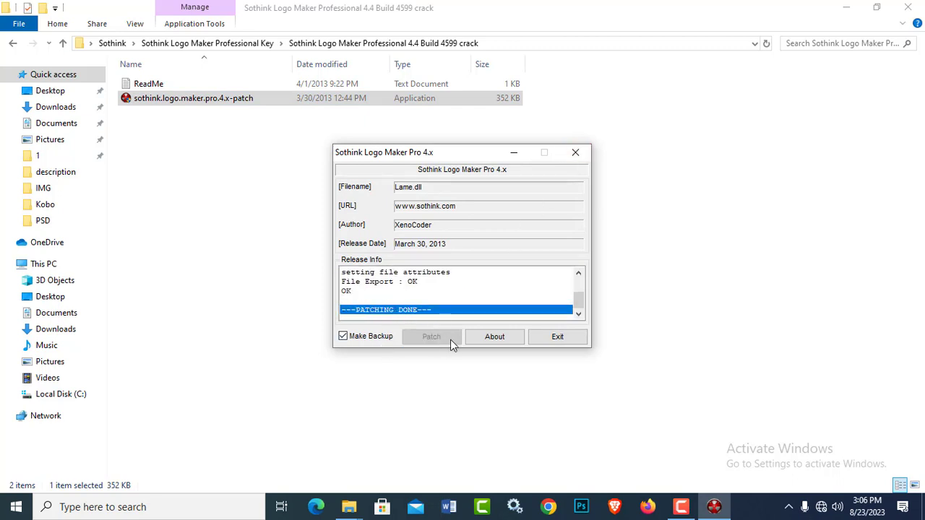
click(580, 152)
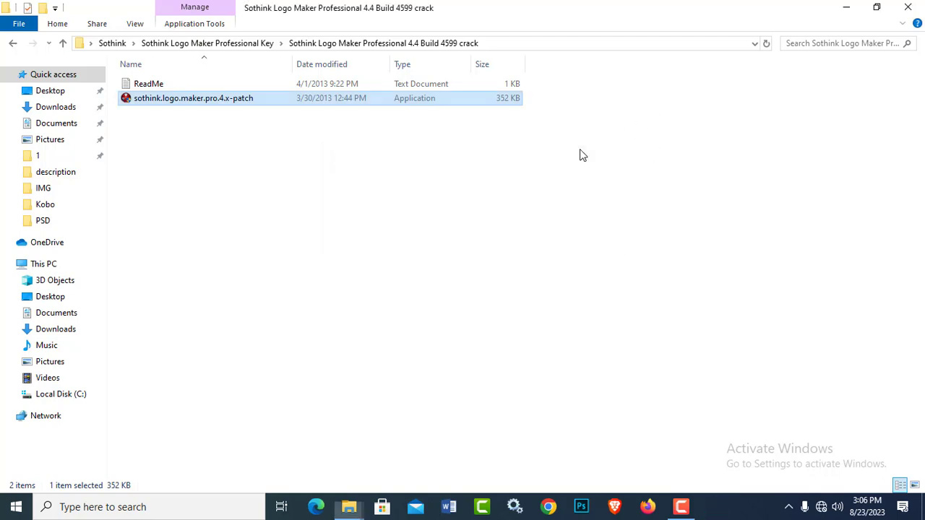
click(907, 8)
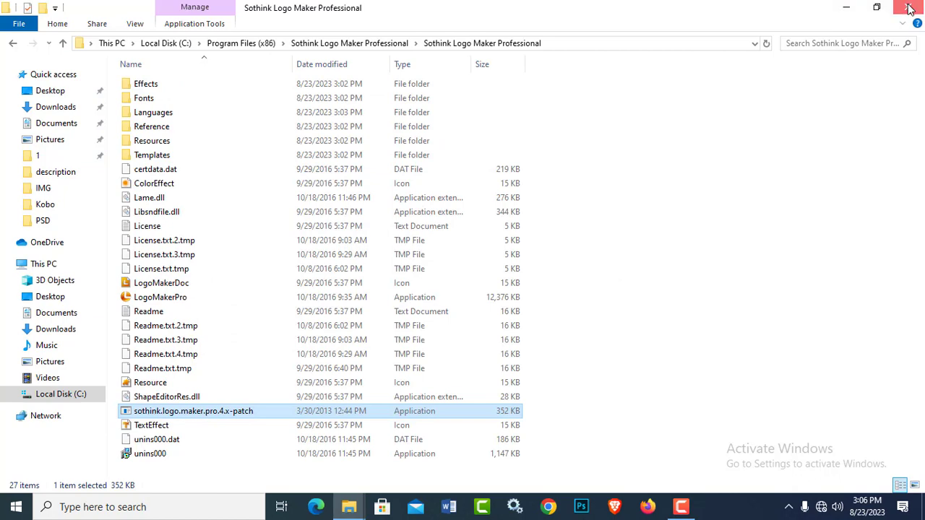
click(909, 8)
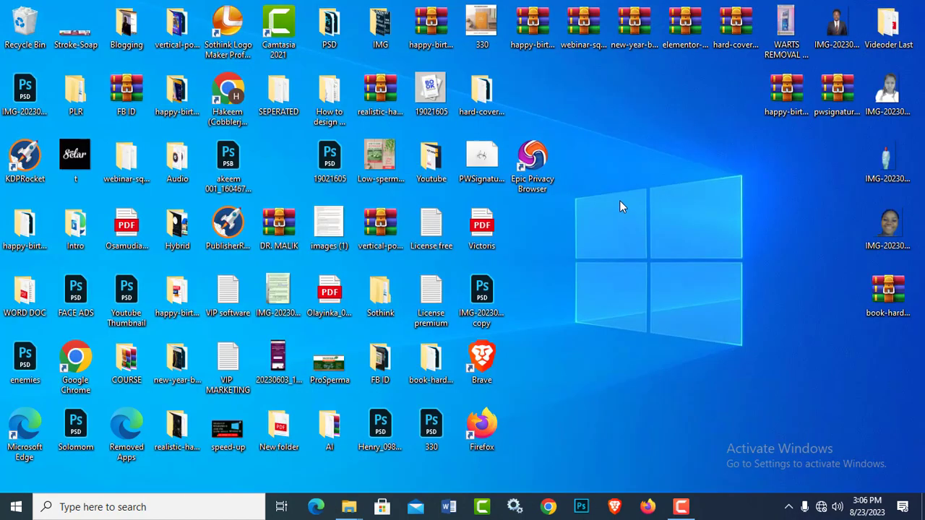
Launch Sothink Logo Maker Professional from the desktop and close the Internet Explorer window that opens with it.
click(233, 26)
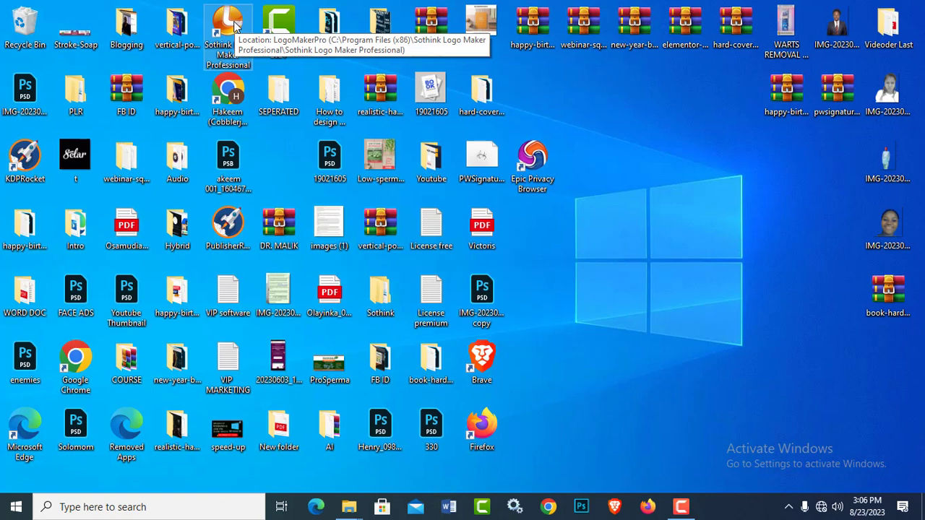
double_click(235, 26)
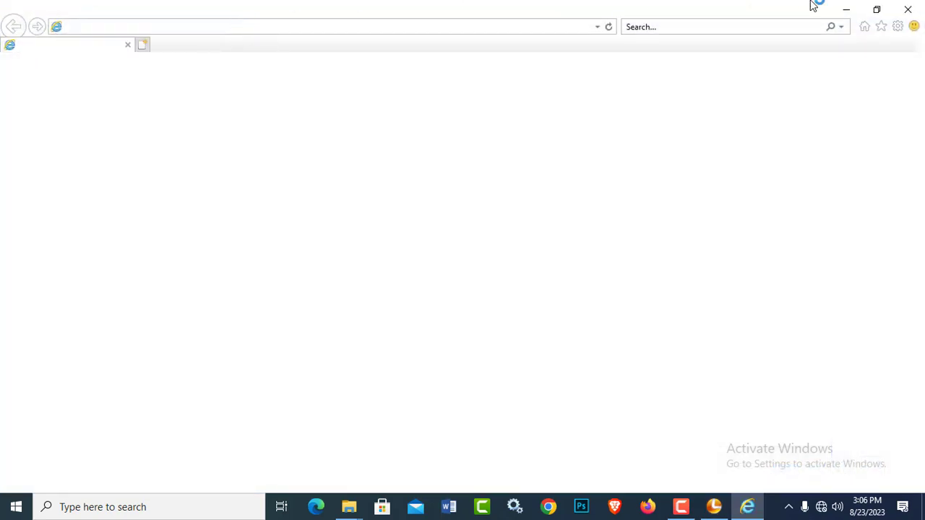
click(908, 9)
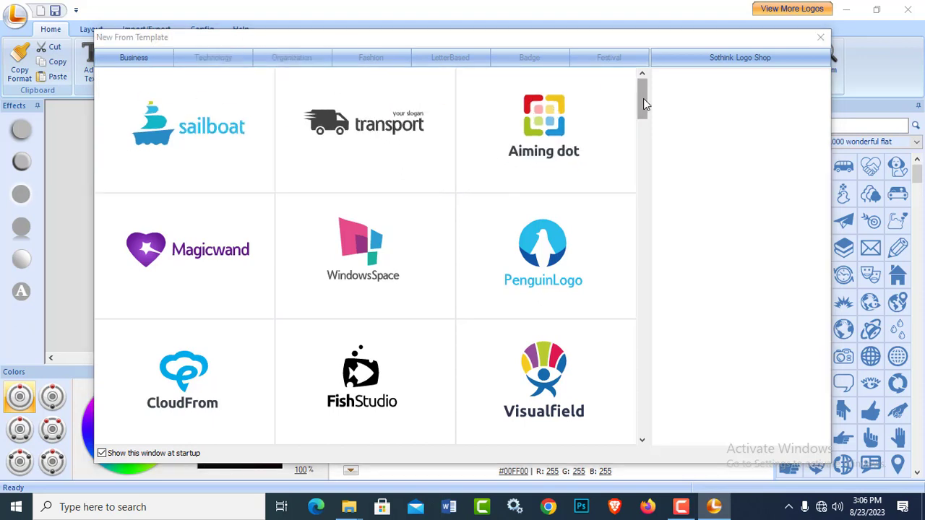
Look through the Business logo templates in the New From Template window.
drag(643, 99, 642, 157)
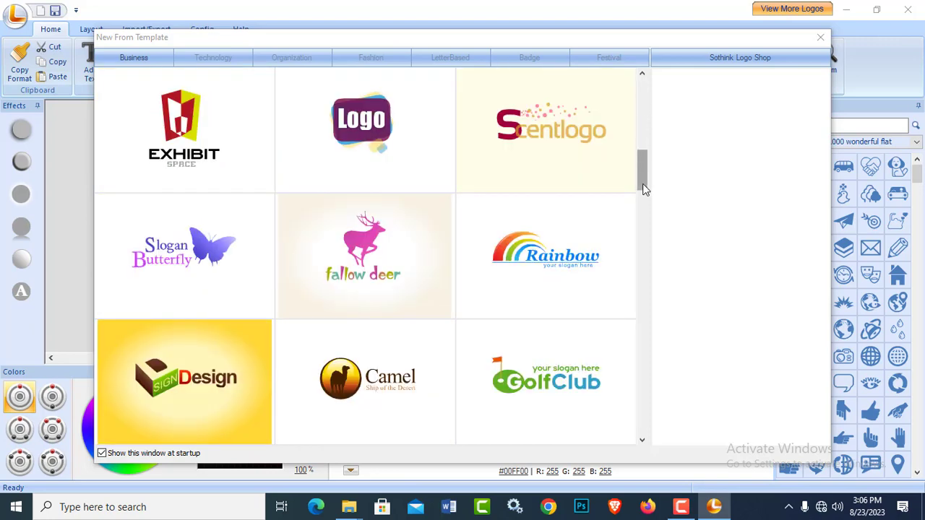
scroll(643, 185, down, 6)
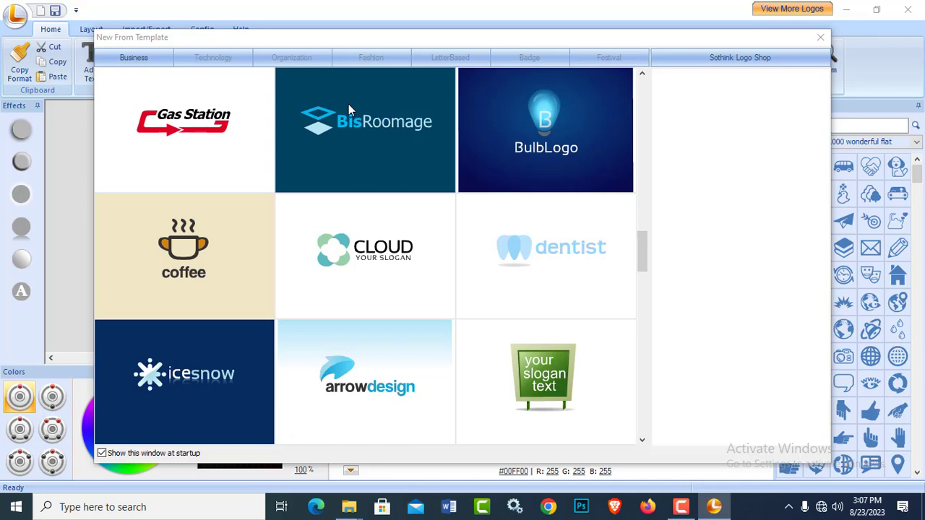
scroll(348, 108, down, 4)
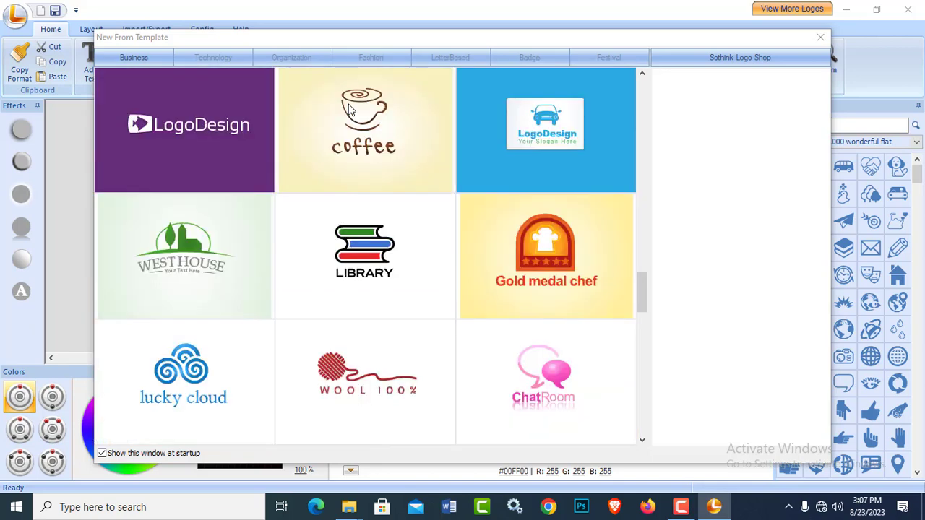
scroll(348, 108, down, 8)
scroll(359, 169, down, 3)
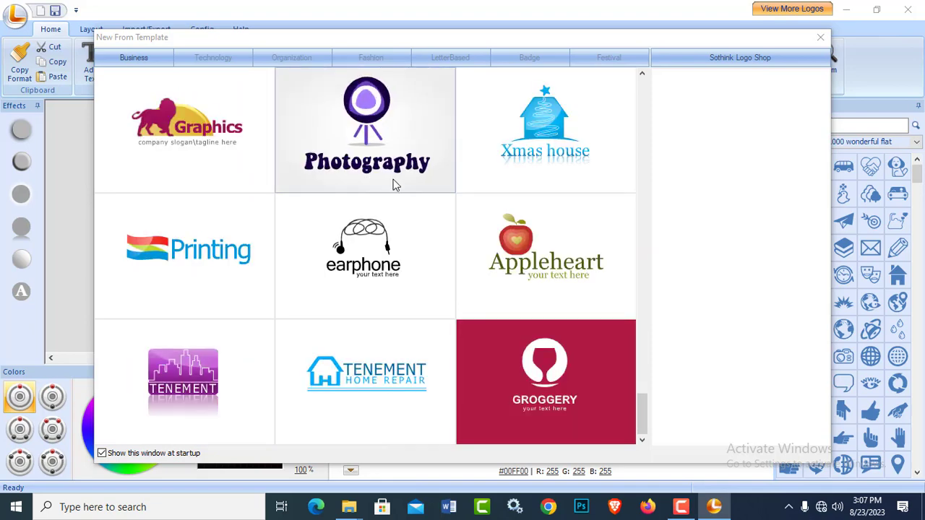
scroll(326, 159, up, 3)
scroll(288, 130, down, 3)
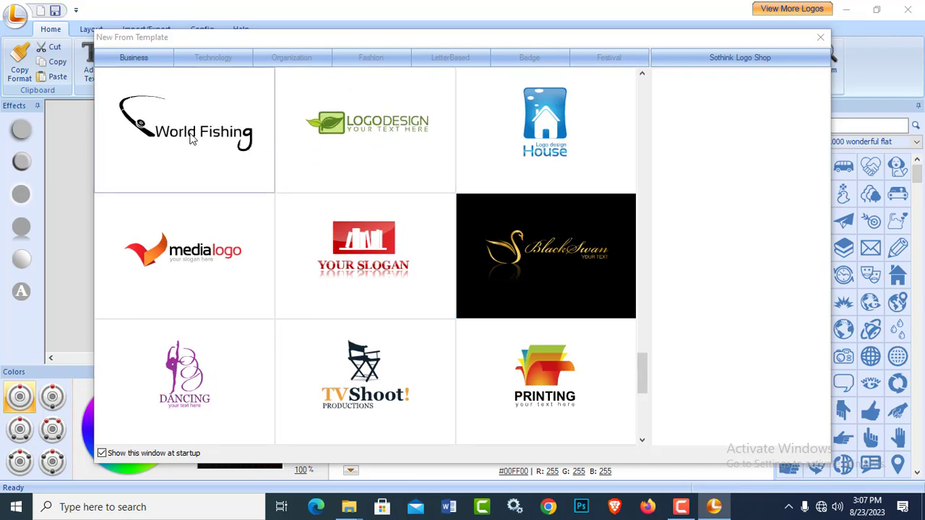
Look through the Technology and Organization categories of logo templates.
click(204, 59)
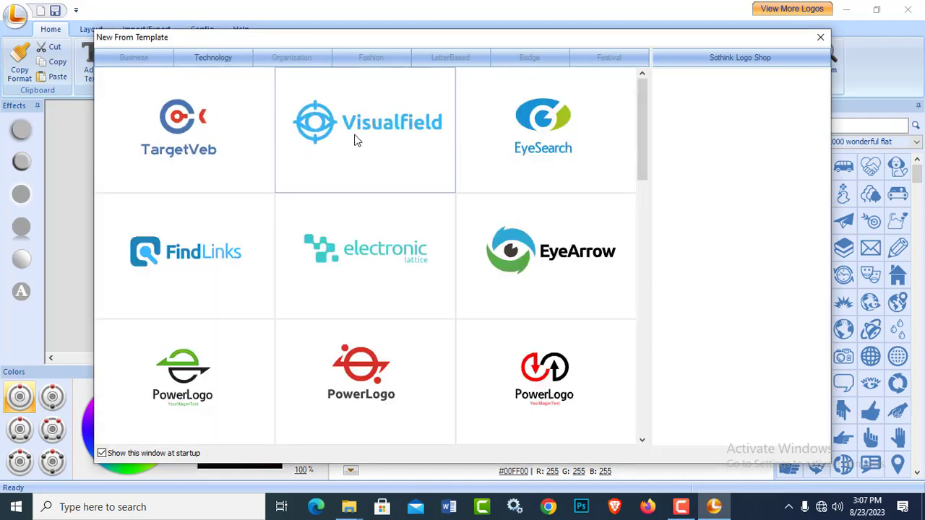
scroll(354, 141, down, 6)
scroll(354, 145, down, 5)
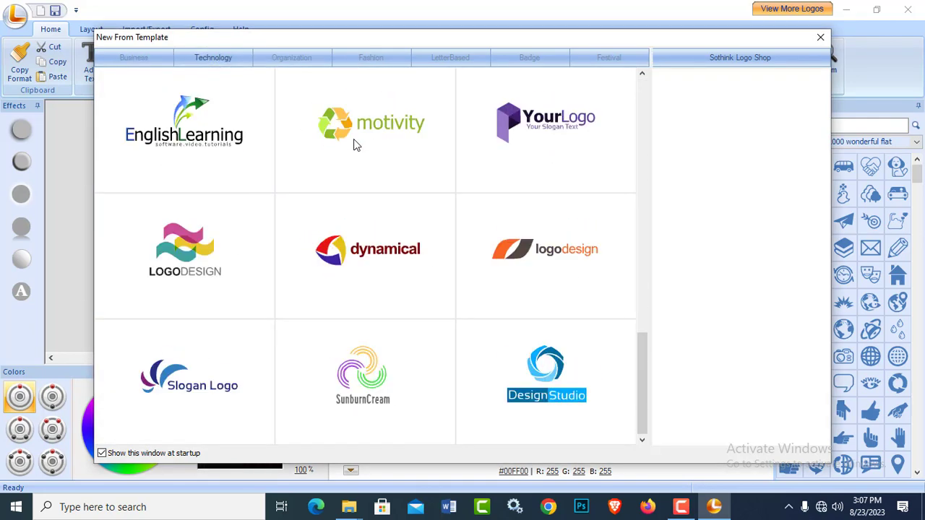
scroll(354, 145, up, 8)
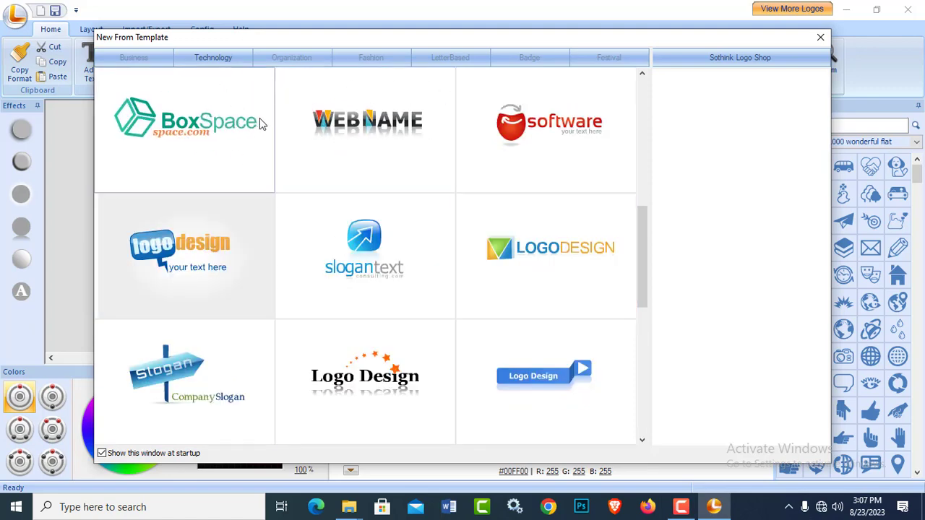
click(292, 59)
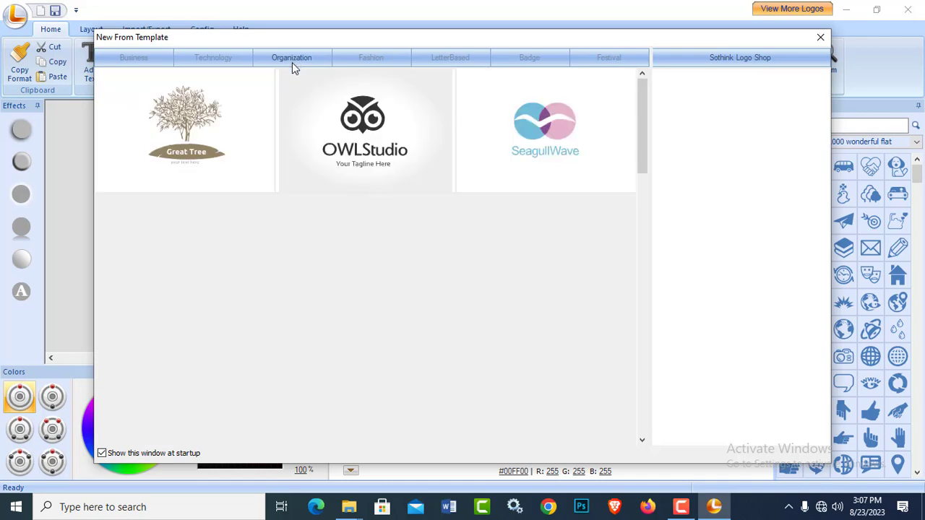
scroll(364, 130, down, 5)
scroll(365, 131, down, 10)
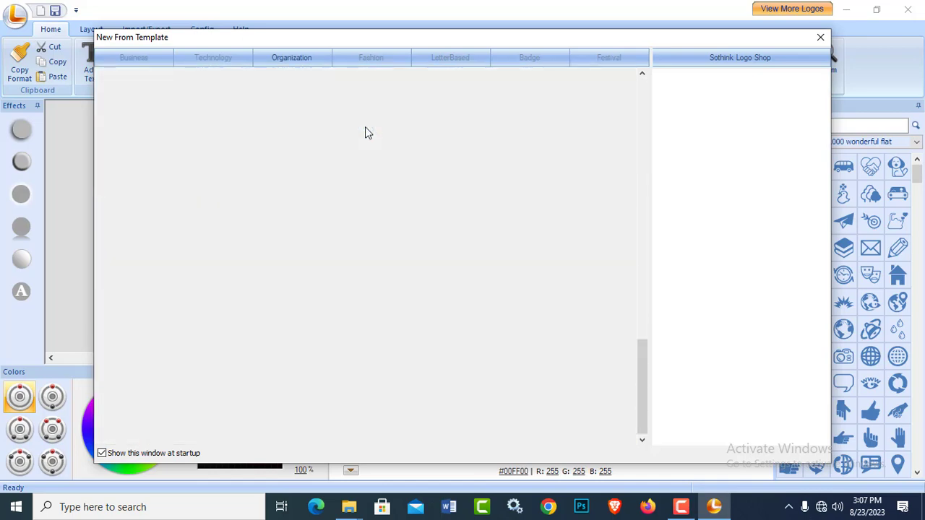
scroll(413, 152, up, 5)
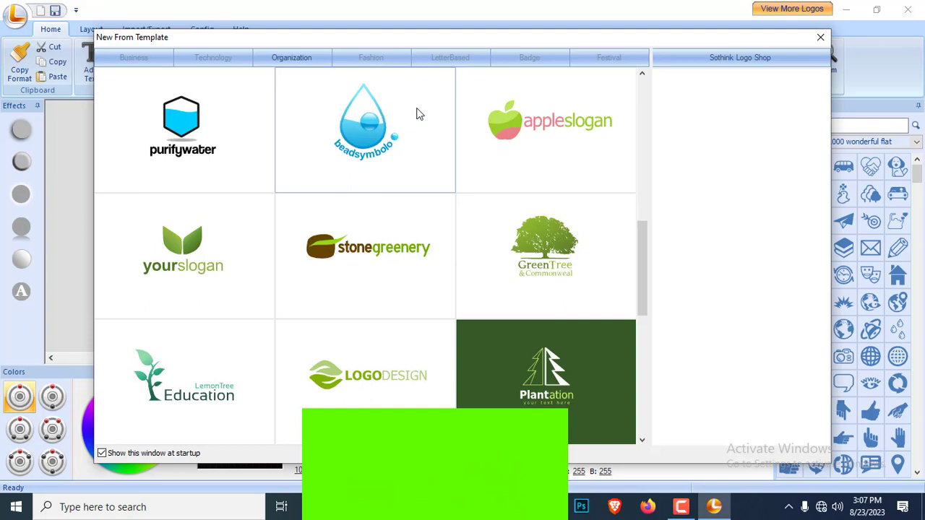
Look through the Fashion category of logo templates to the end of the list.
click(374, 62)
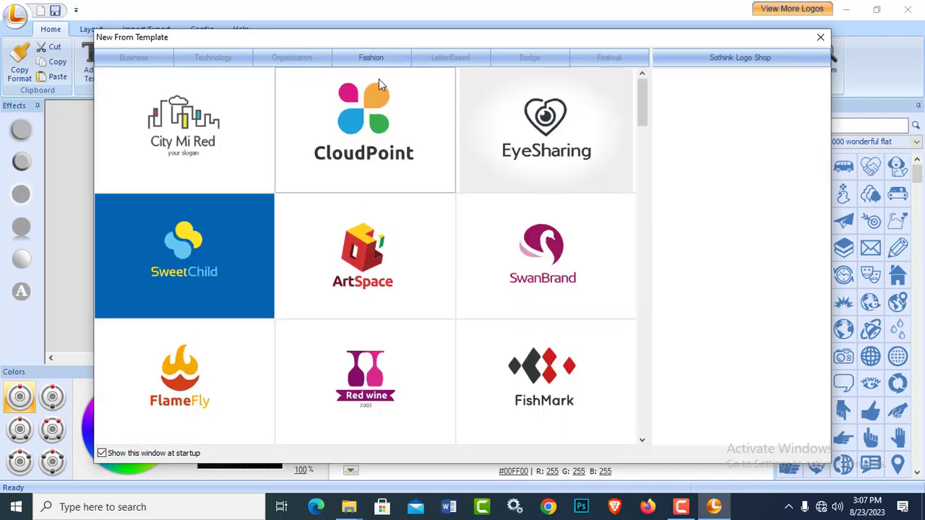
scroll(426, 145, down, 9)
scroll(431, 150, down, 15)
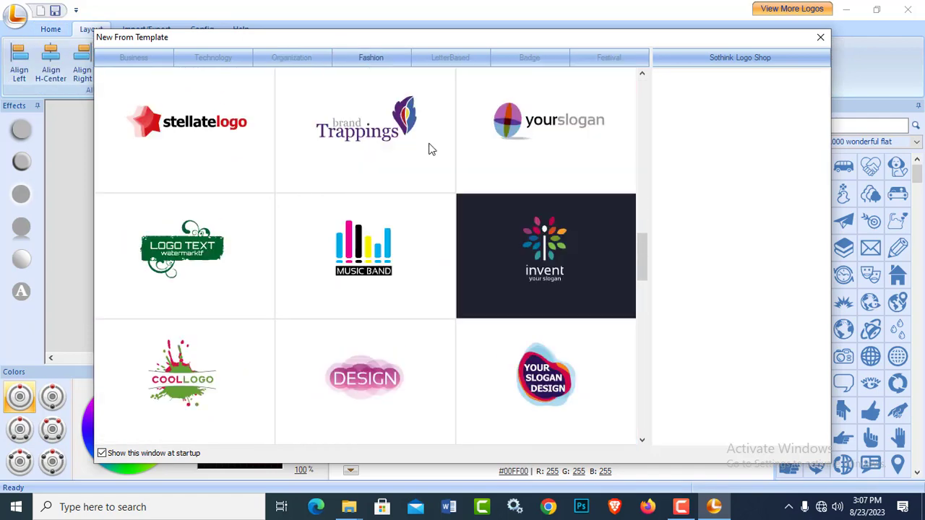
scroll(431, 150, down, 4)
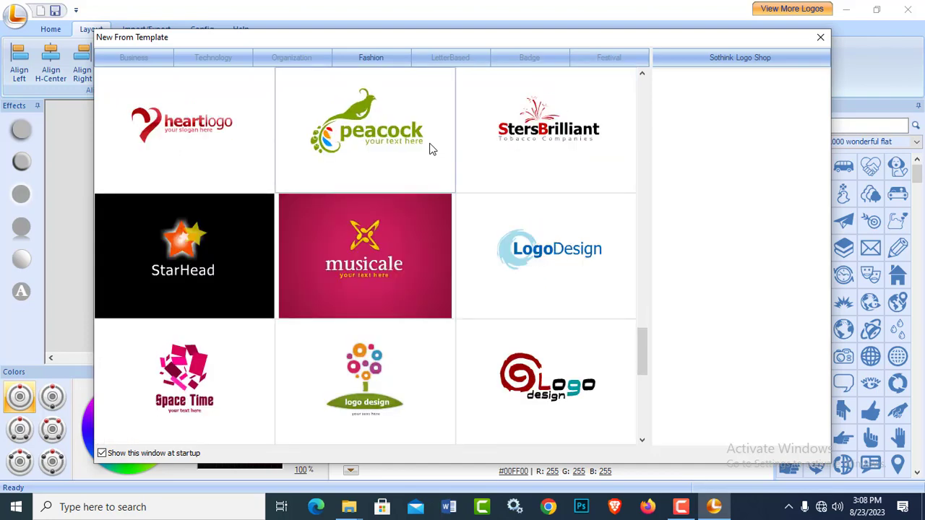
scroll(434, 152, down, 4)
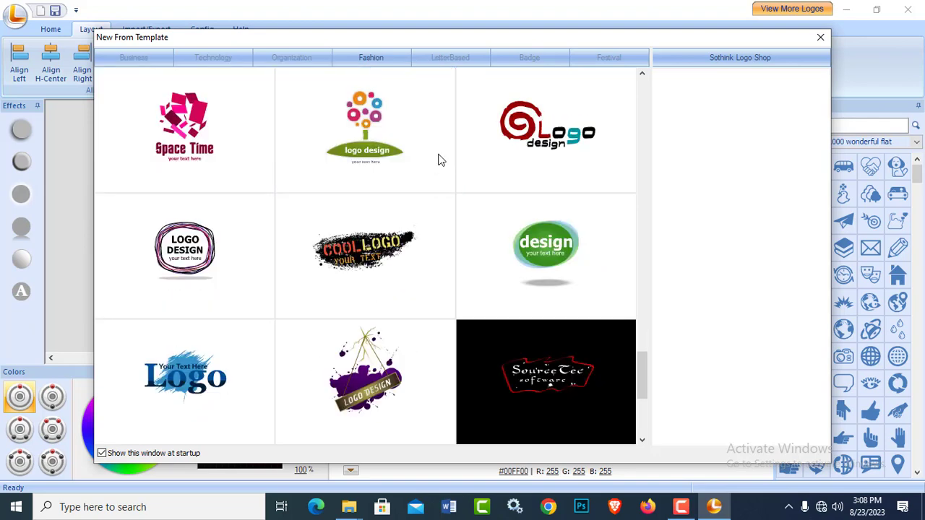
scroll(438, 159, down, 2)
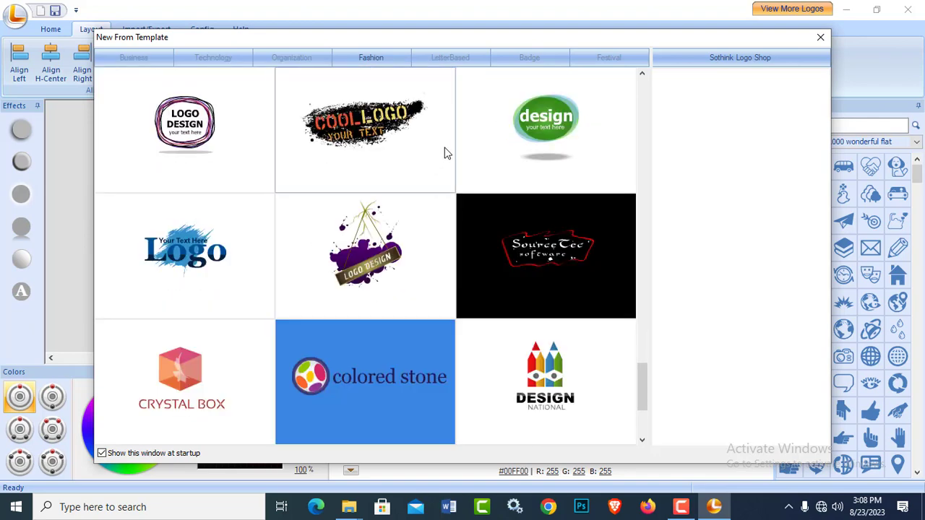
scroll(443, 153, down, 4)
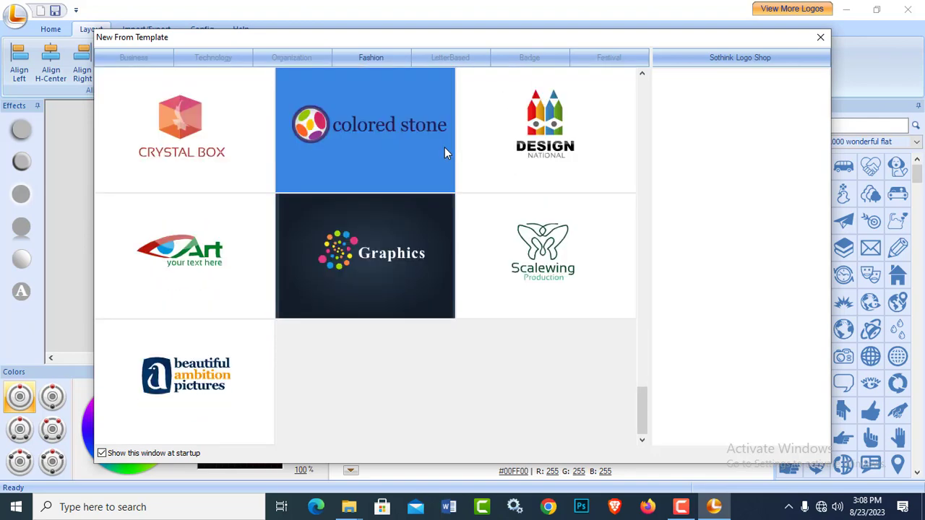
Look through the LetterBased category of logo templates.
click(434, 57)
scroll(484, 141, down, 6)
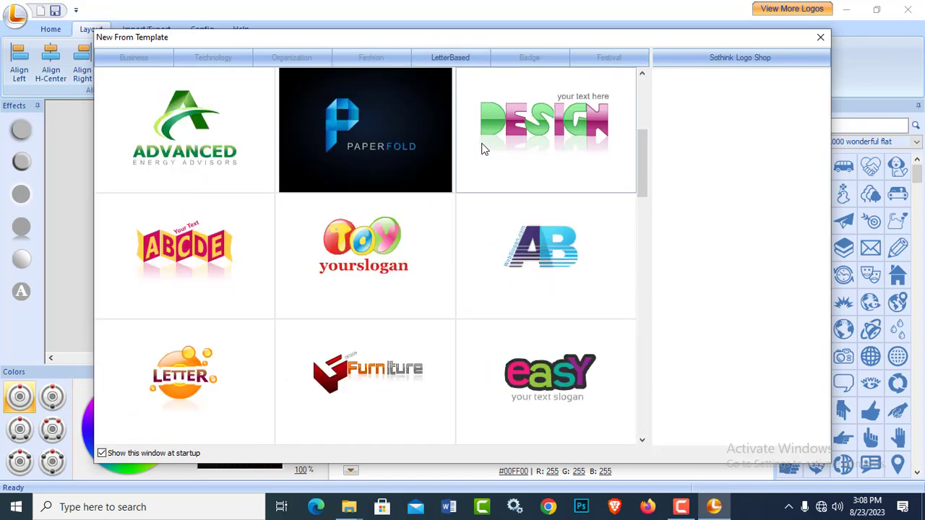
scroll(422, 146, down, 10)
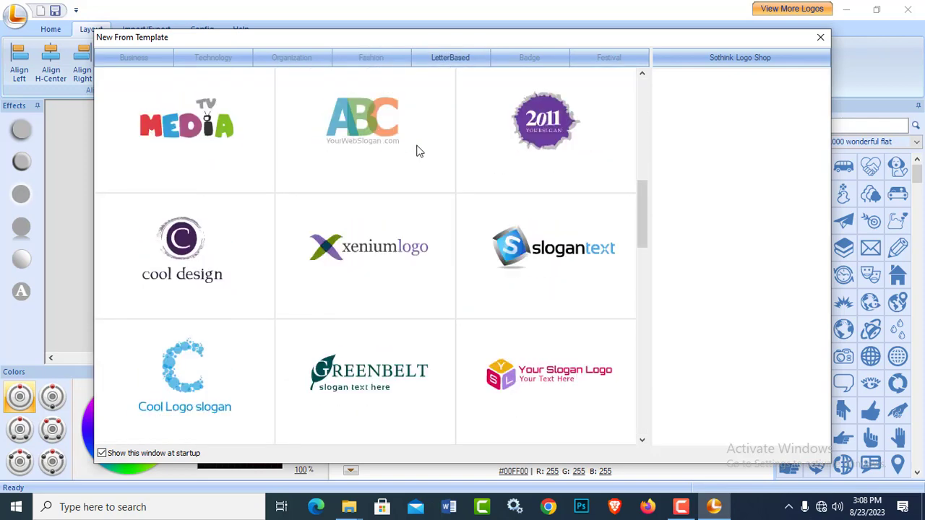
scroll(506, 160, down, 15)
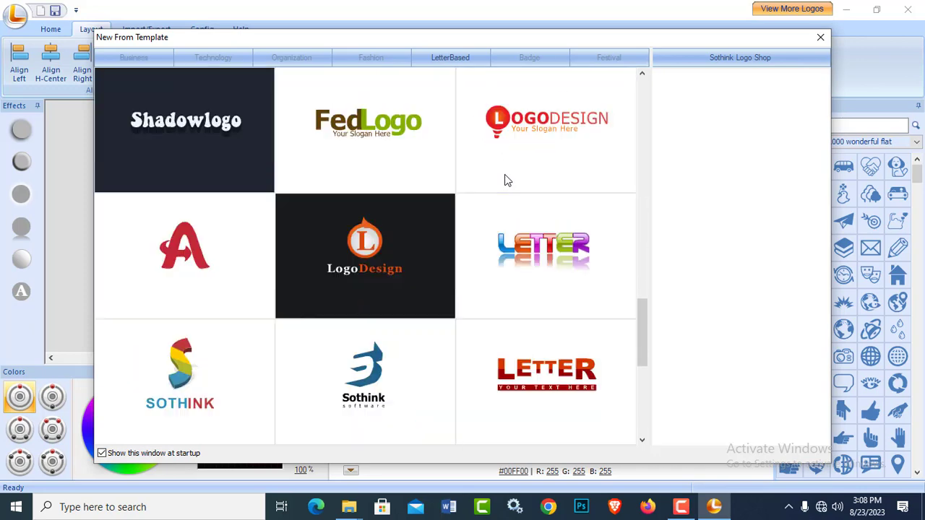
Look through the Badge and Festival categories of logo templates.
click(520, 57)
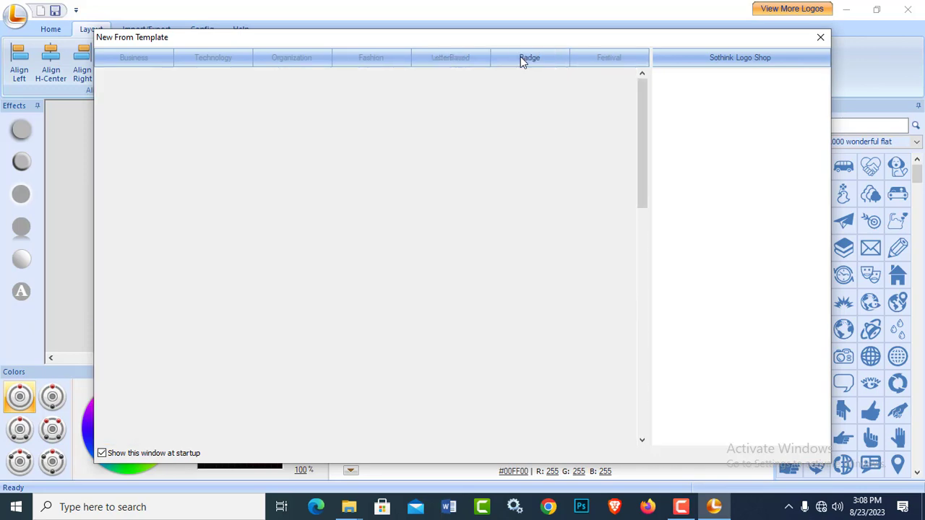
scroll(490, 119, down, 5)
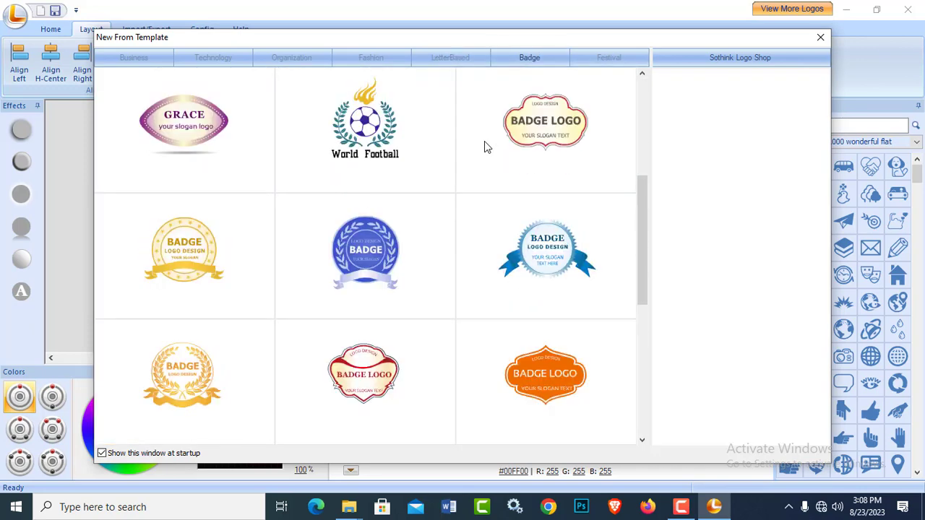
scroll(368, 159, down, 5)
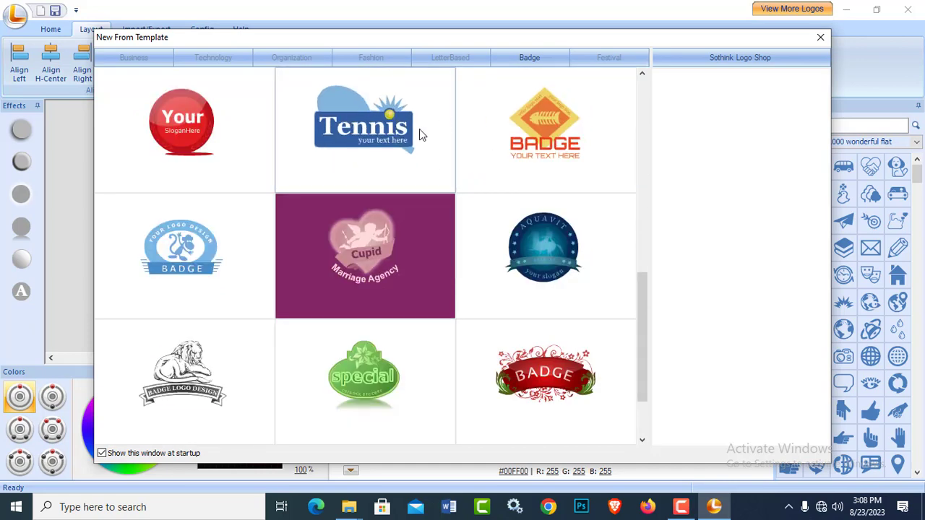
scroll(479, 144, down, 2)
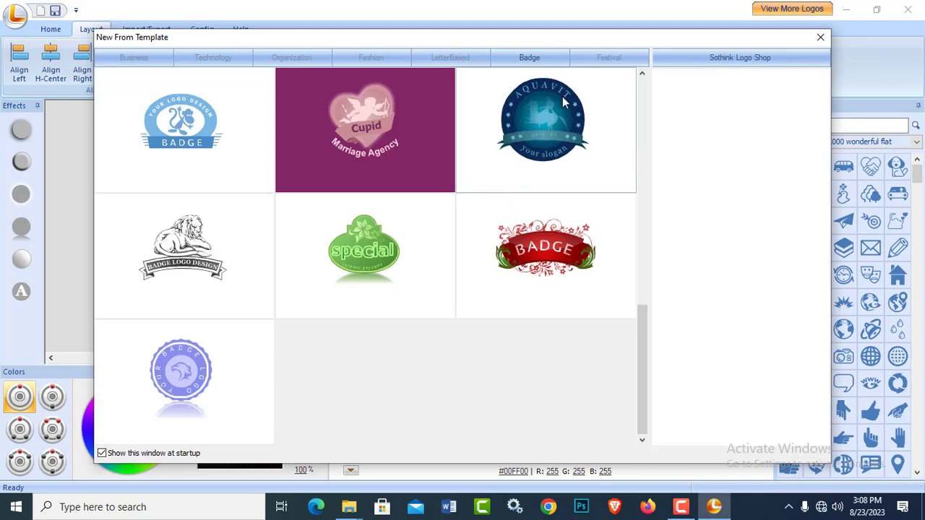
click(609, 59)
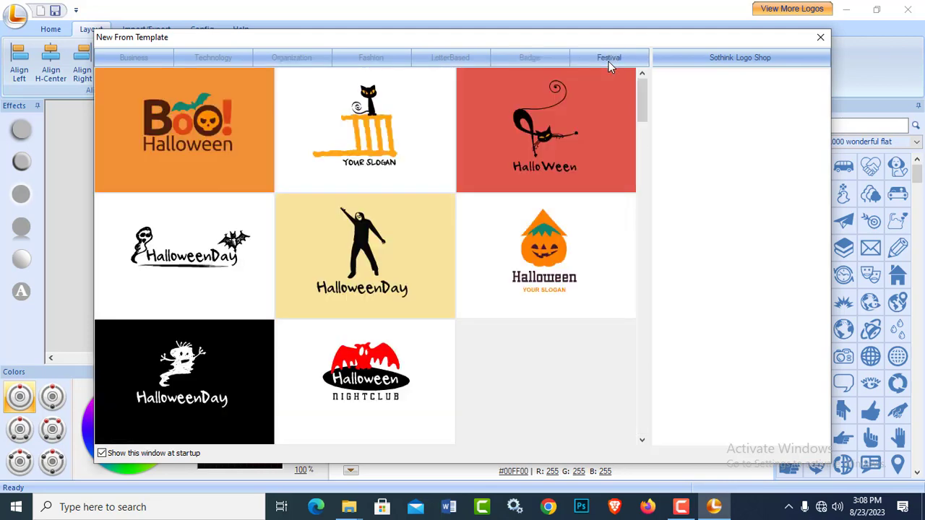
scroll(564, 162, down, 8)
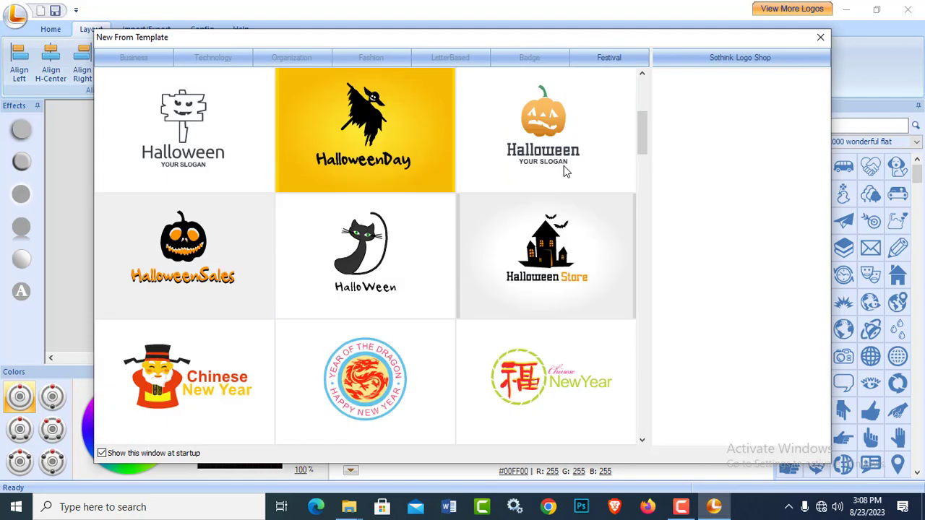
Look through the rest of the Festival category of logo templates.
scroll(498, 174, down, 5)
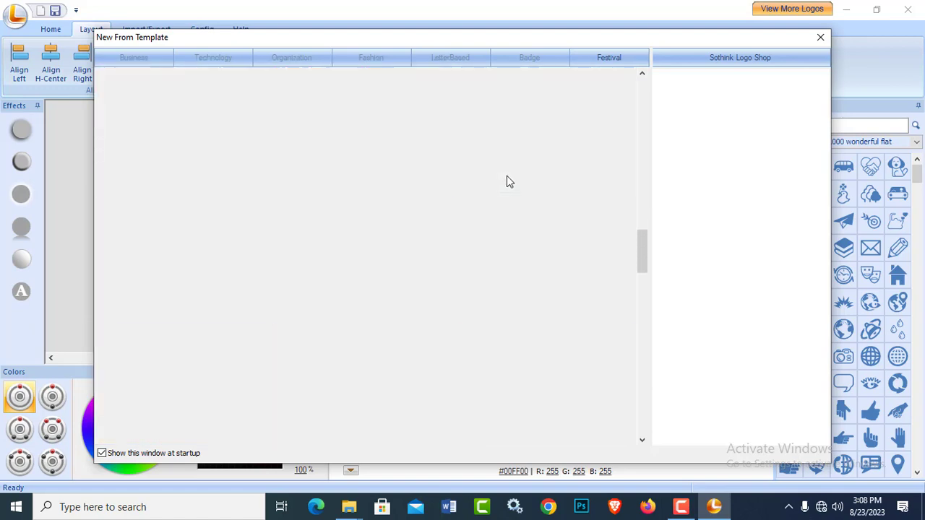
scroll(510, 181, down, 6)
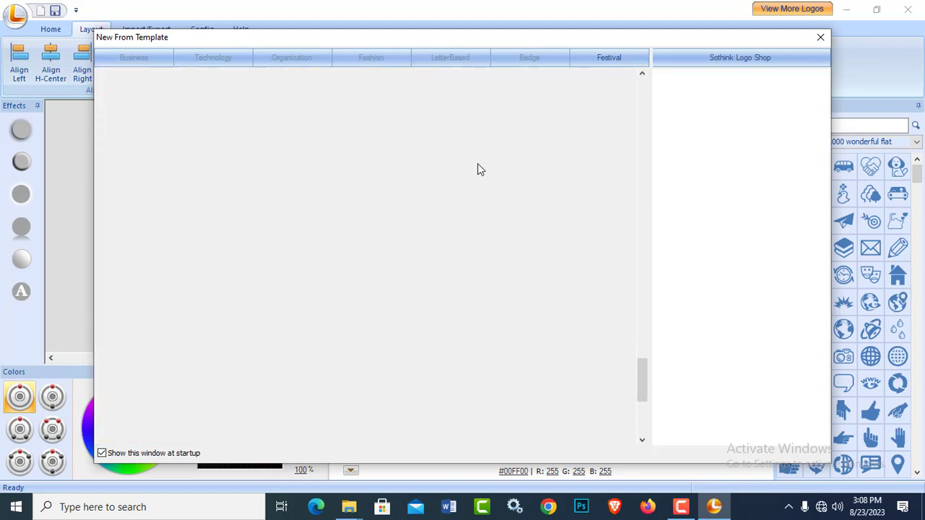
scroll(478, 164, up, 5)
scroll(478, 159, up, 4)
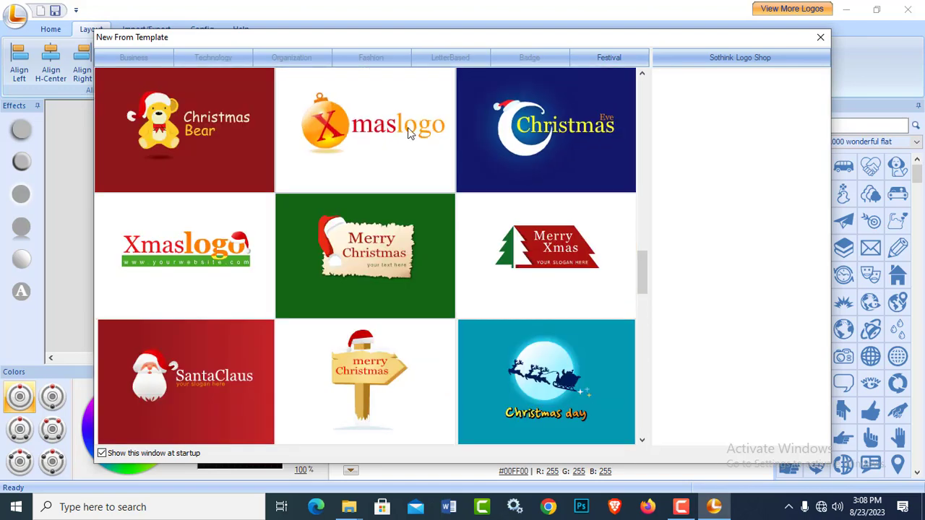
Open the "Software Learning" logo template from the Technology category for editing.
click(215, 60)
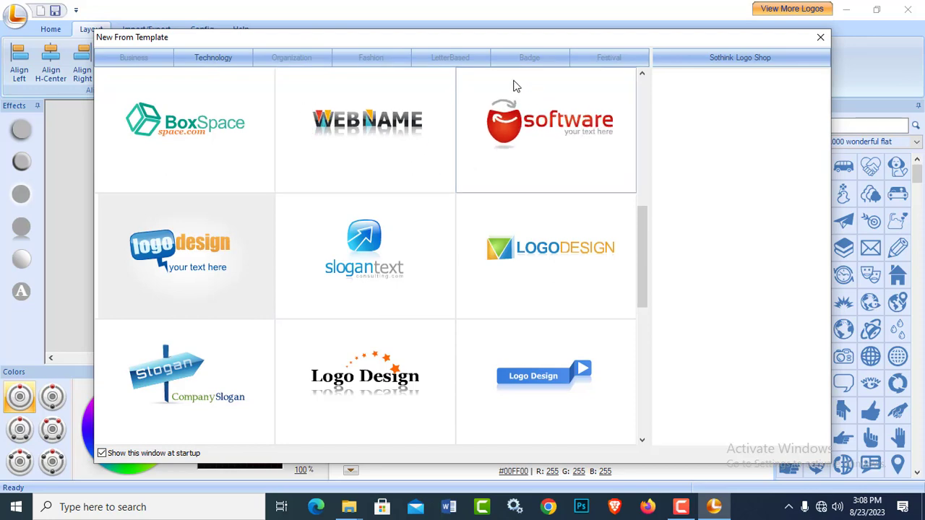
scroll(437, 147, down, 3)
scroll(436, 147, down, 2)
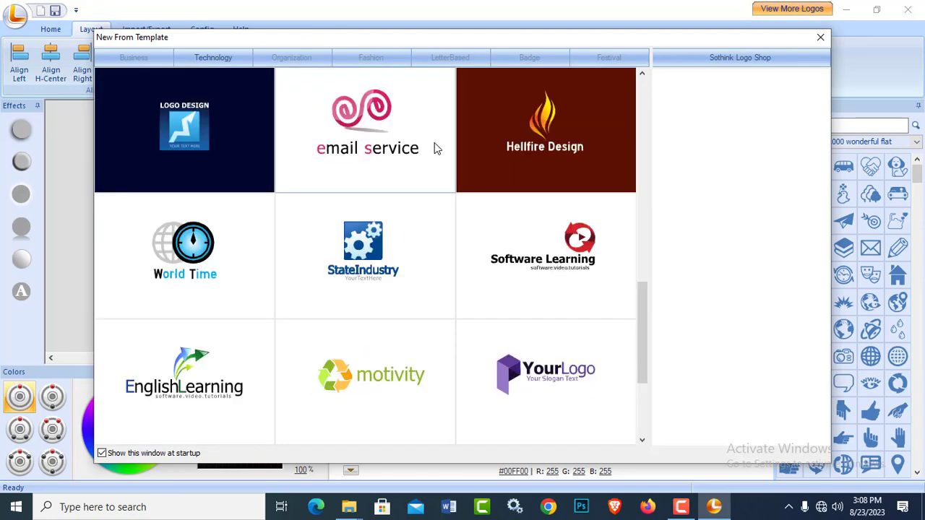
click(538, 264)
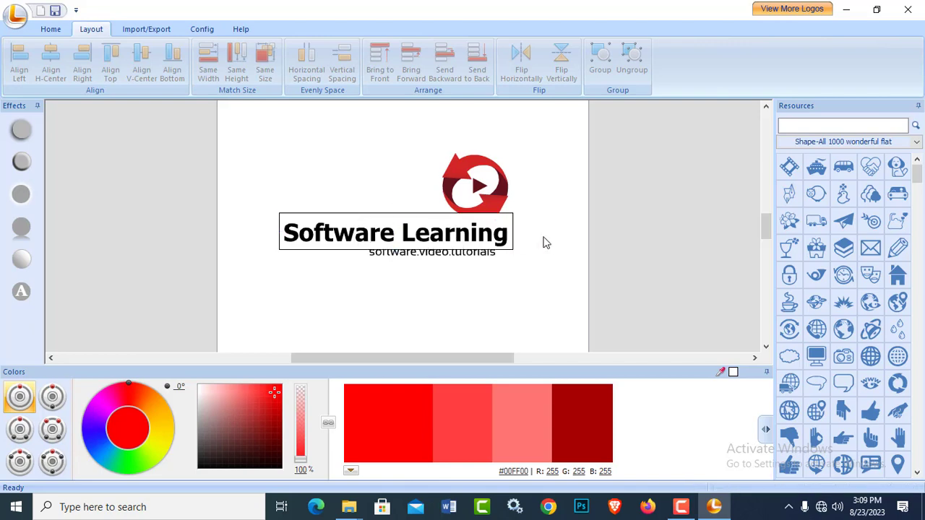
Replace the logo's "Software Learning" headline text with "Digital LIfe Hack".
click(509, 232)
key(BackSpace)
key(BackSpace)
key(BackSpace)
key(BackSpace)
key(BackSpace)
key(BackSpace)
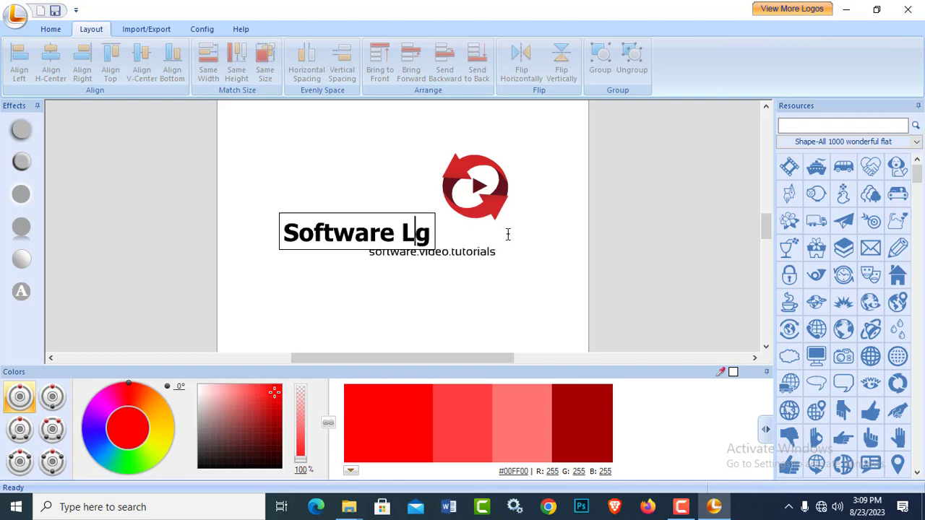
key(BackSpace)
key(BackSpace)
key(BackSpace)
key(BackSpace)
key(BackSpace)
key(BackSpace)
key(BackSpace)
key(BackSpace)
key(BackSpace)
key(BackSpace)
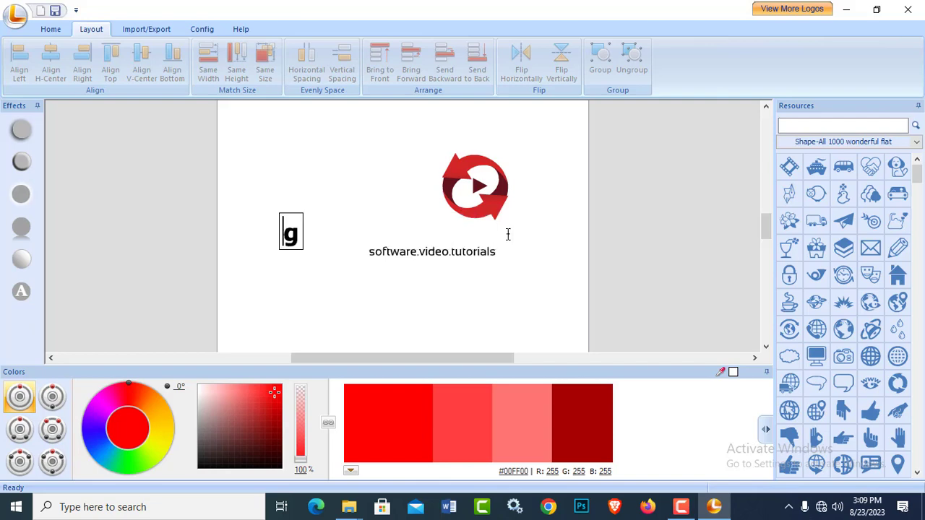
key(Delete)
text(Di)
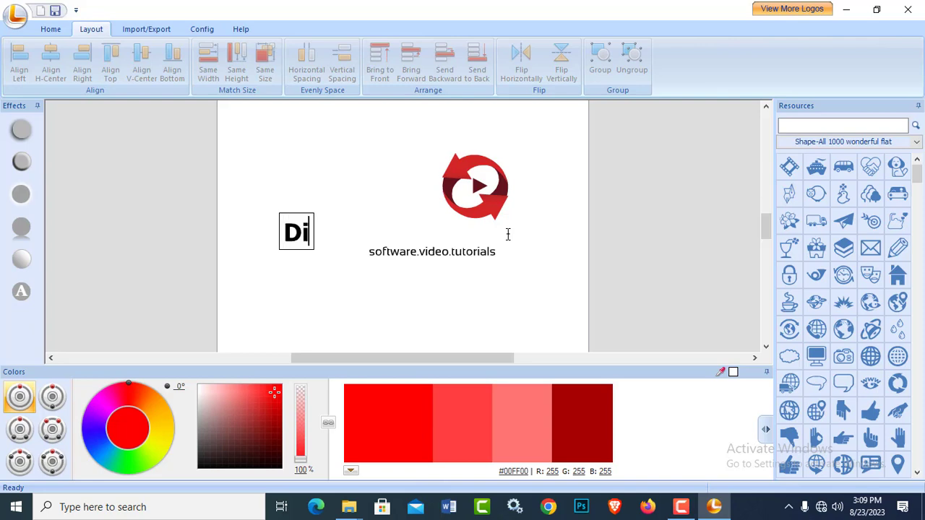
text(gital )
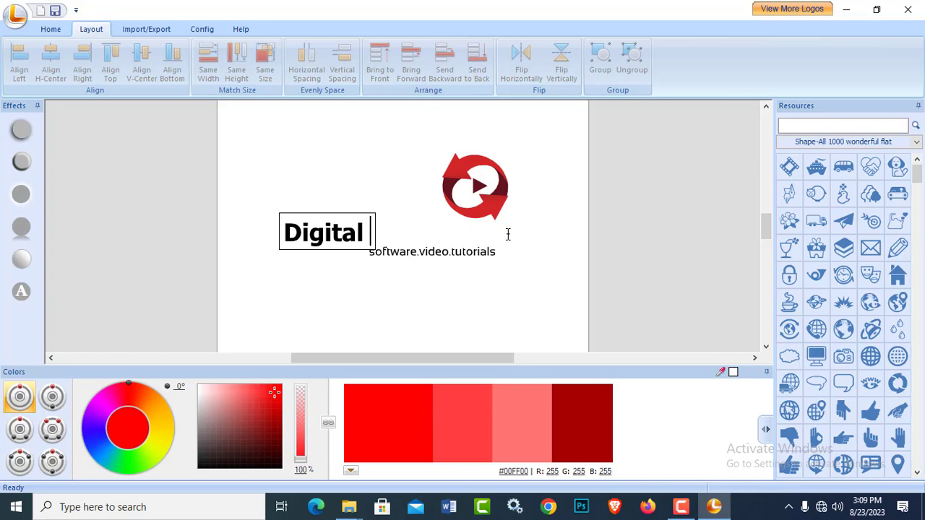
text(LIfe)
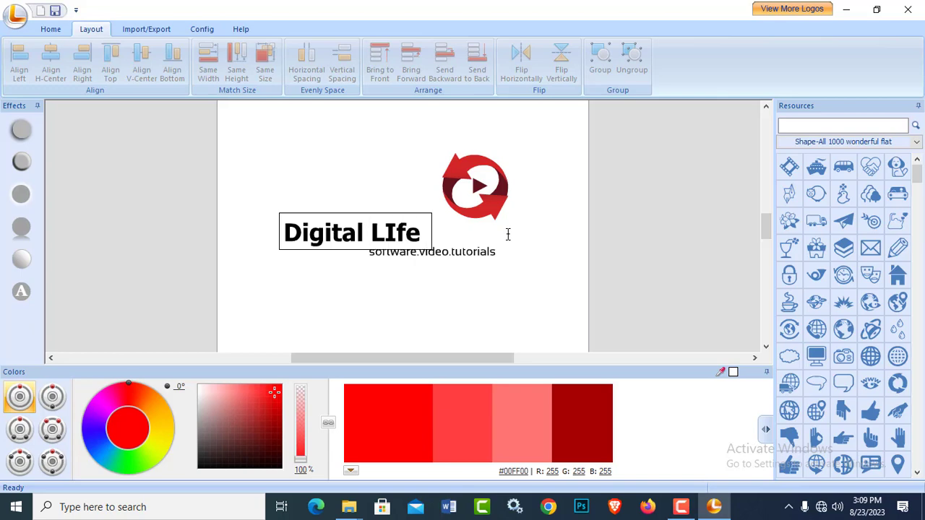
text( Hac)
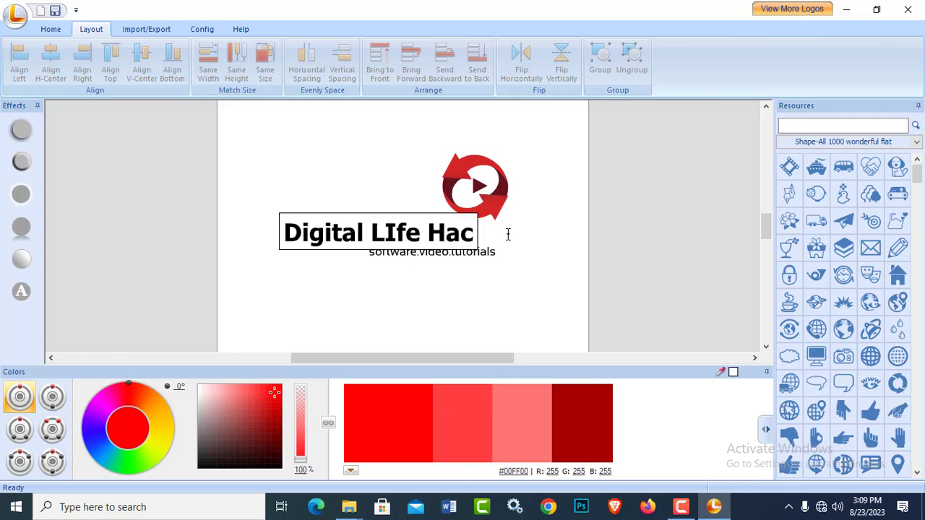
text(k)
click(516, 239)
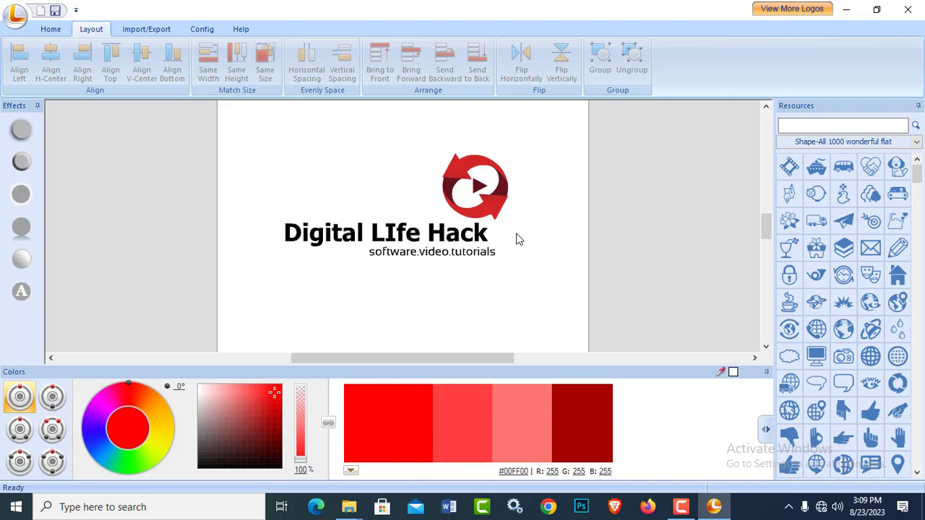
Replace the "software.video.tutorials" tagline with "Best in providing digital solution".
double_click(443, 255)
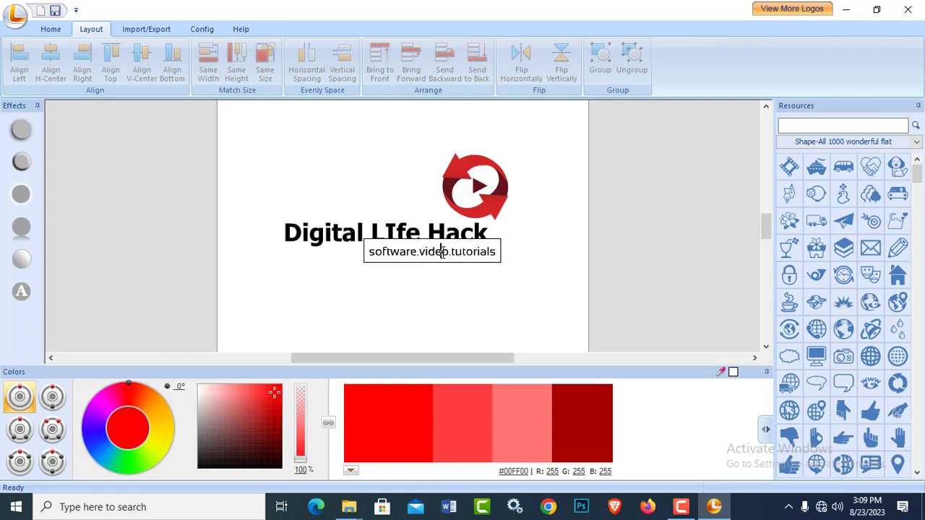
key(Escape)
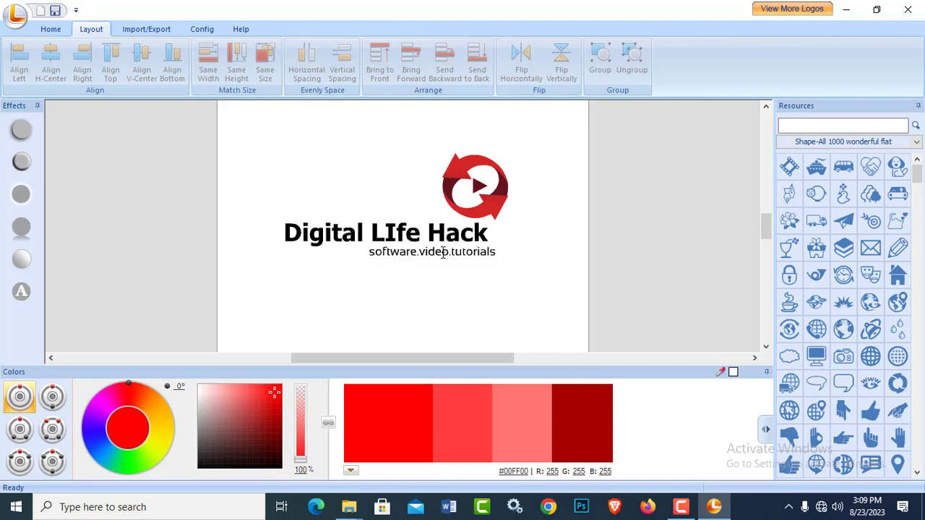
click(443, 253)
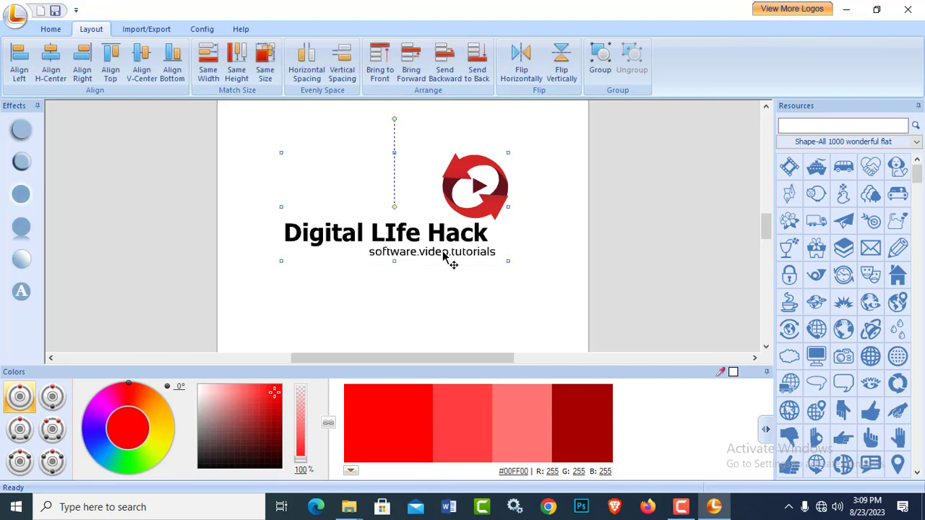
double_click(449, 259)
click(496, 251)
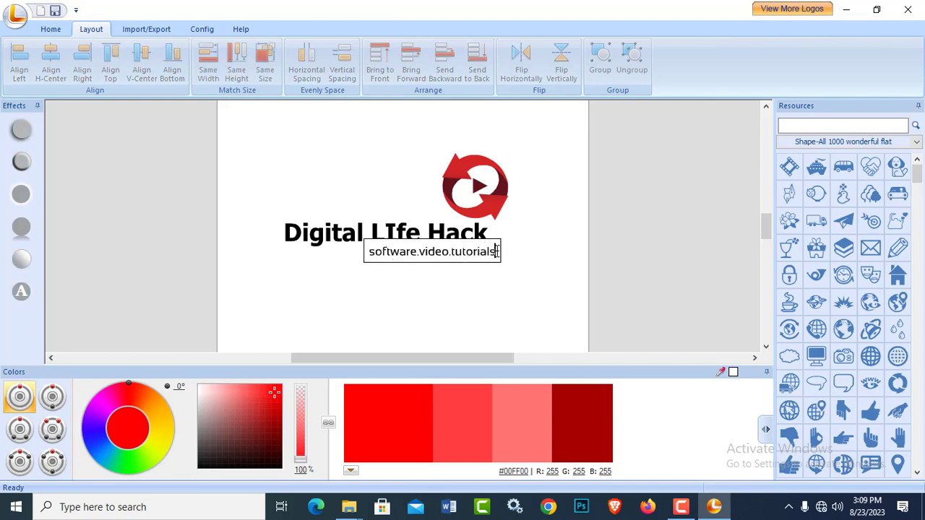
key(BackSpace)
key(BackSpace)
key(BackSpace)
key(BackSpace)
key(BackSpace)
key(BackSpace)
key(BackSpace)
key(BackSpace)
key(BackSpace)
key(BackSpace)
key(BackSpace)
key(BackSpace)
key(BackSpace)
key(BackSpace)
key(BackSpace)
key(BackSpace)
key(BackSpace)
key(BackSpace)
key(BackSpace)
key(BackSpace)
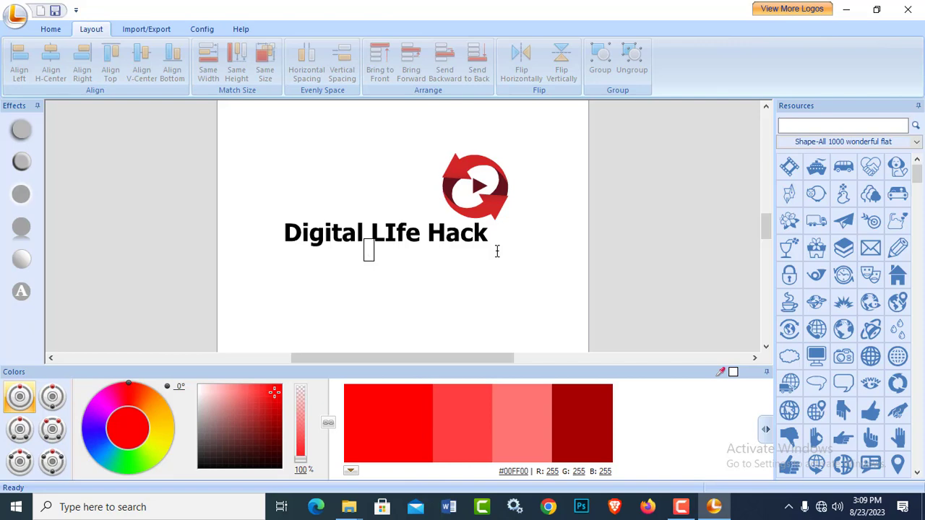
text(L)
key(BackSpace)
key(BackSpace)
text(Best in)
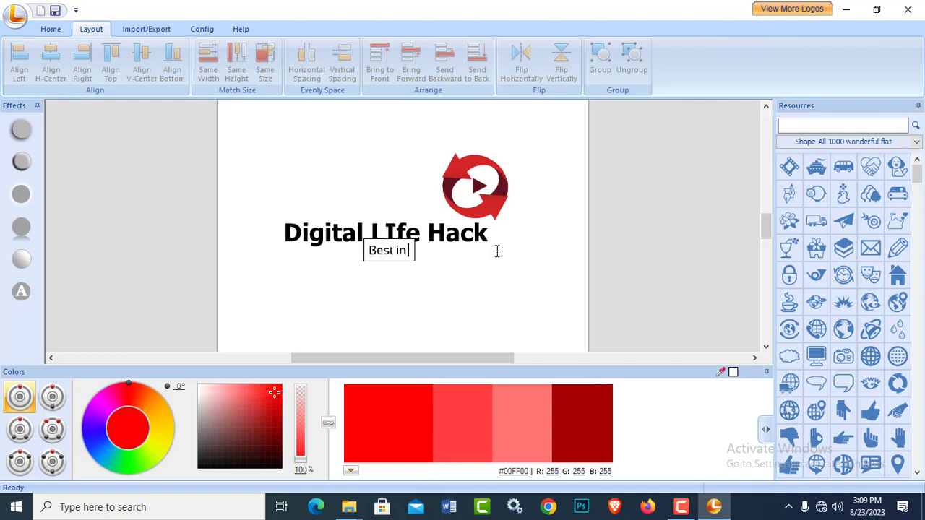
text( provin)
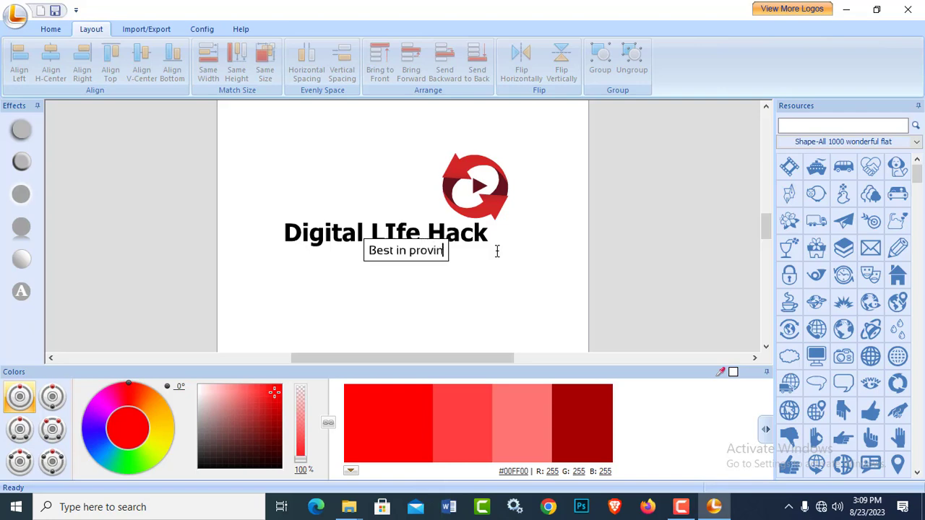
text(d)
key(BackSpace)
key(BackSpace)
text(n)
key(BackSpace)
text(ding dig)
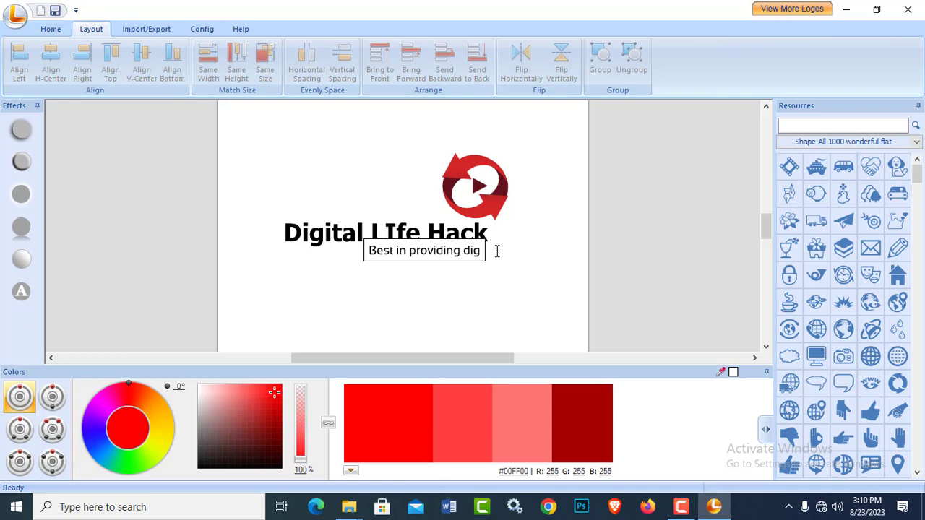
text(ital solu)
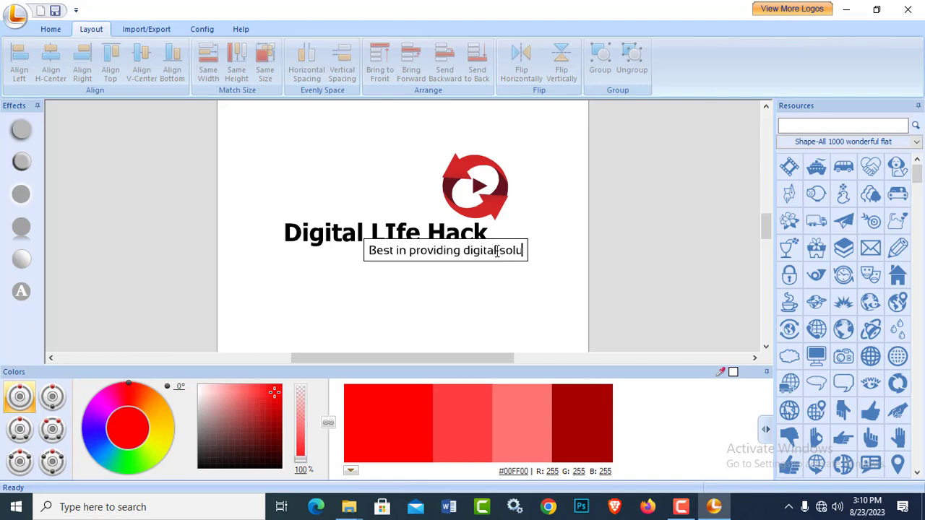
text(tion)
click(556, 214)
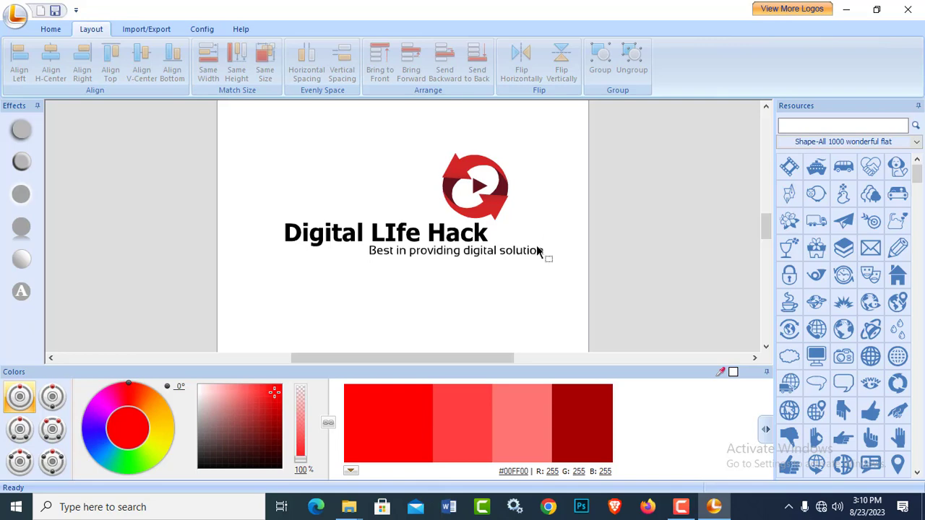
Move the tagline left and nudge it down beneath the headline, to about X 136, Y 226.
drag(535, 253, 483, 249)
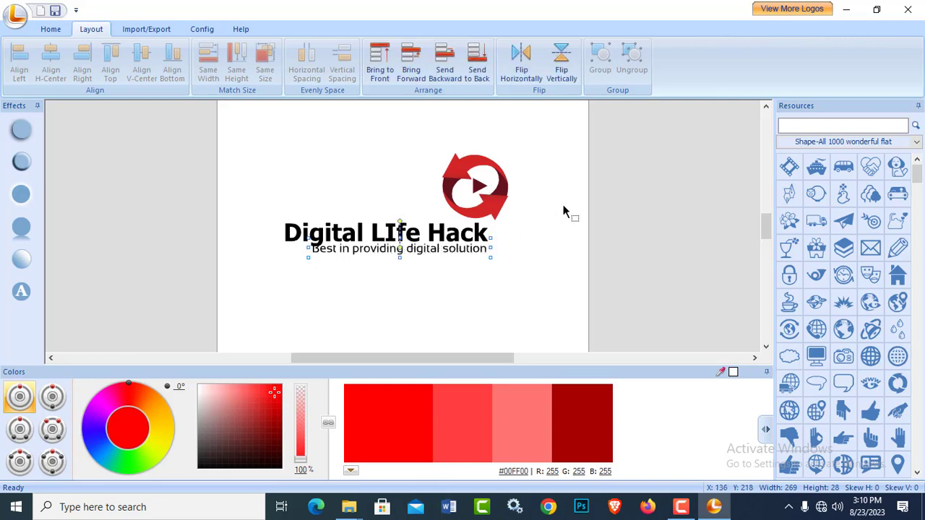
key(Down)
key(Down)
key(Down)
key(Down)
key(Down)
key(Down)
key(Down)
key(Down)
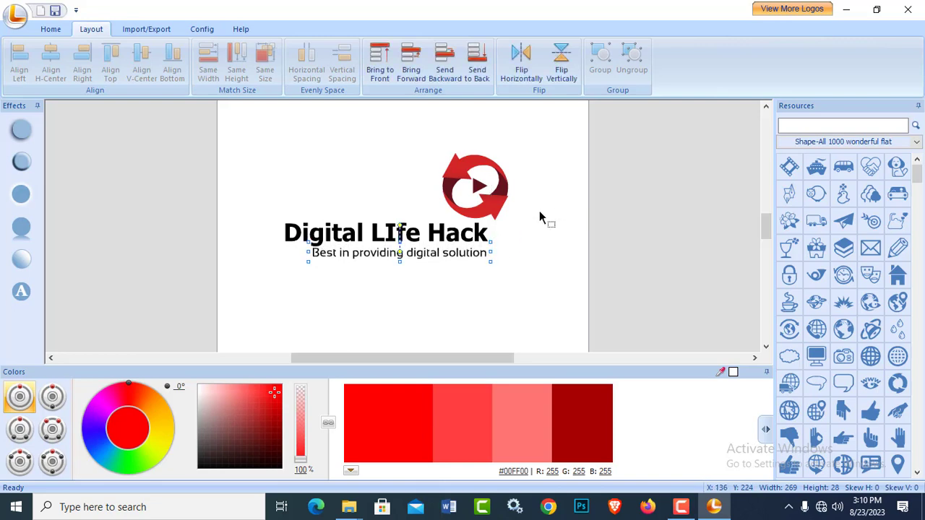
key(Down)
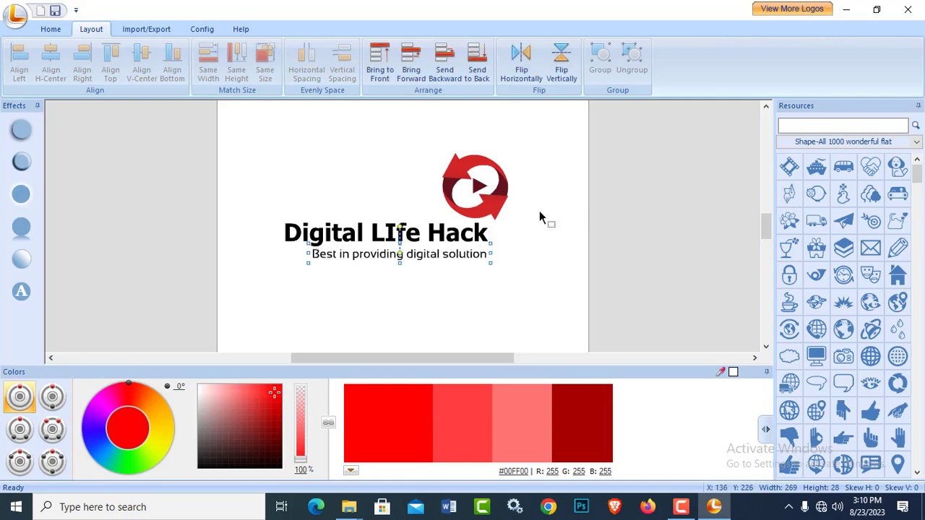
click(575, 189)
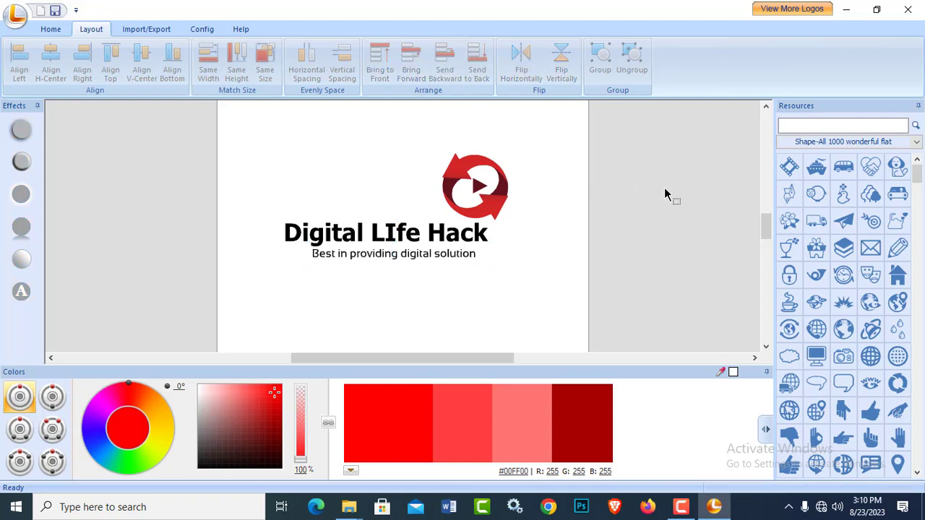
Start an image export of the logo for web and set the image width to 1000 pixels.
click(146, 30)
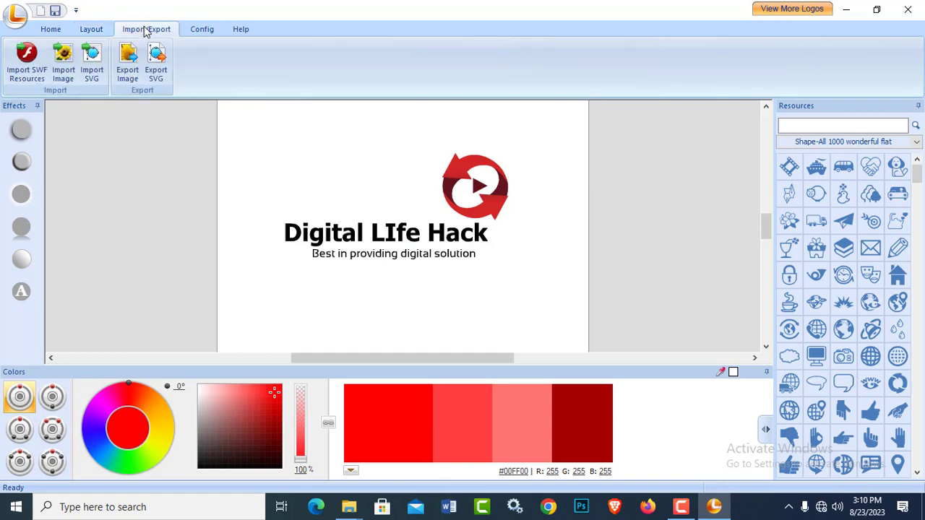
click(129, 64)
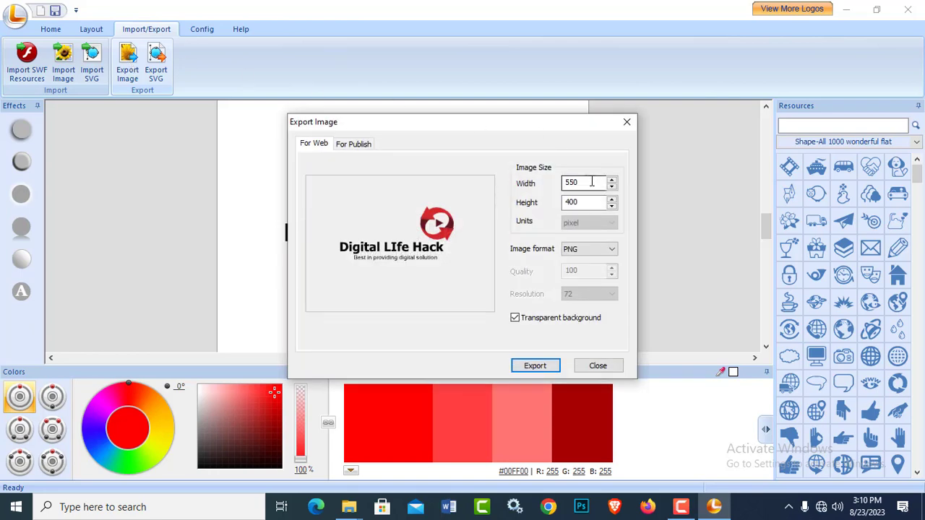
drag(591, 182, 544, 183)
text(1000)
drag(595, 202, 554, 206)
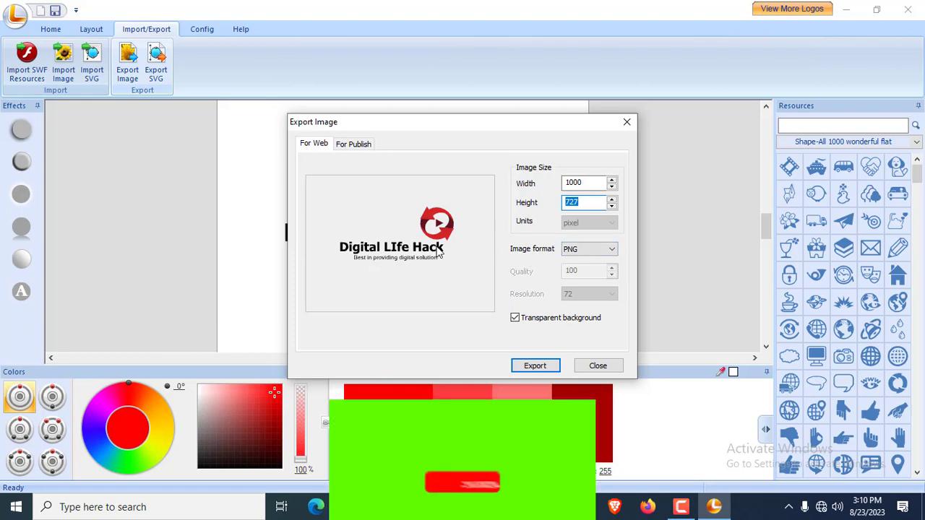
Set the image format of the export to JPEG.
click(586, 251)
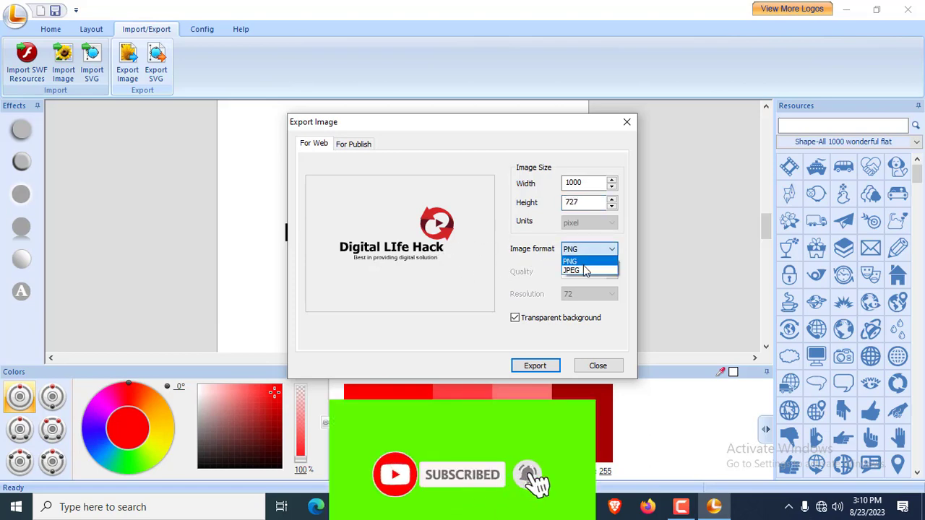
click(584, 262)
click(589, 252)
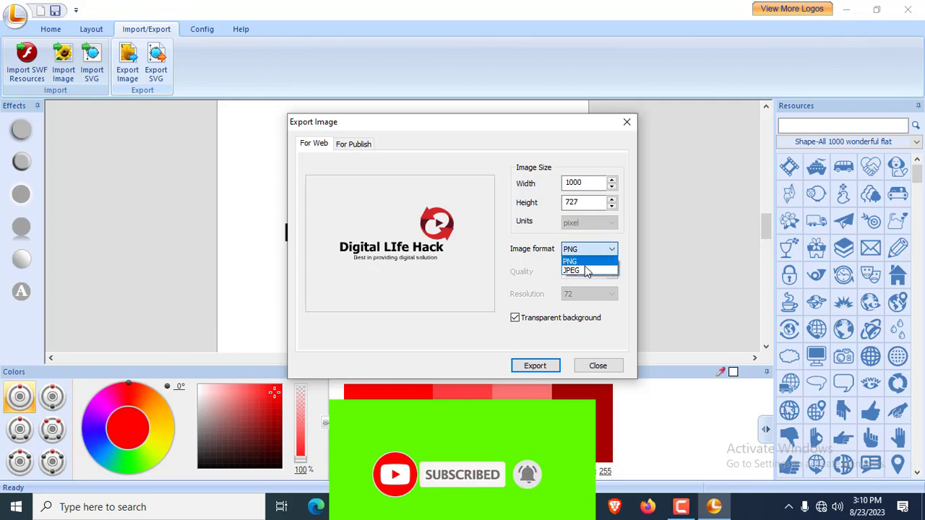
click(587, 265)
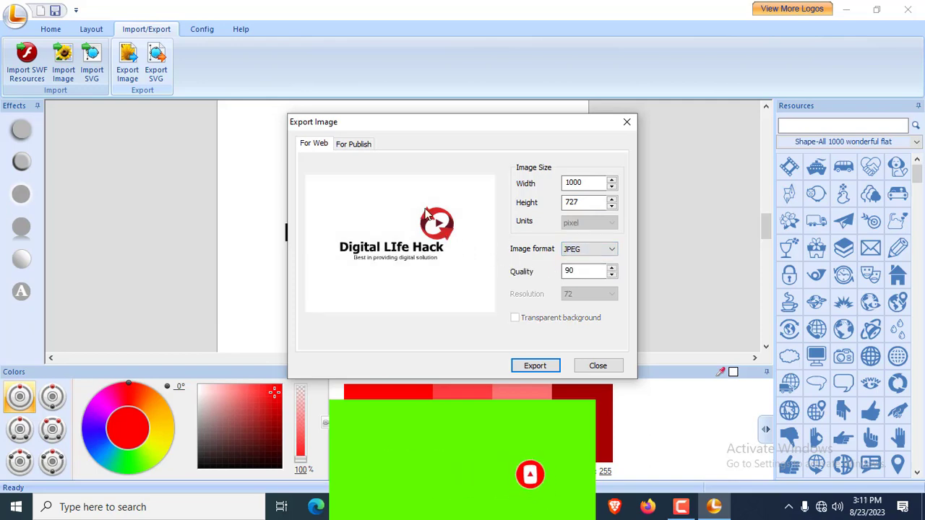
Export the logo as a JPG named "Digital Life Hack Logo" to the Desktop folder and close the image export.
click(535, 366)
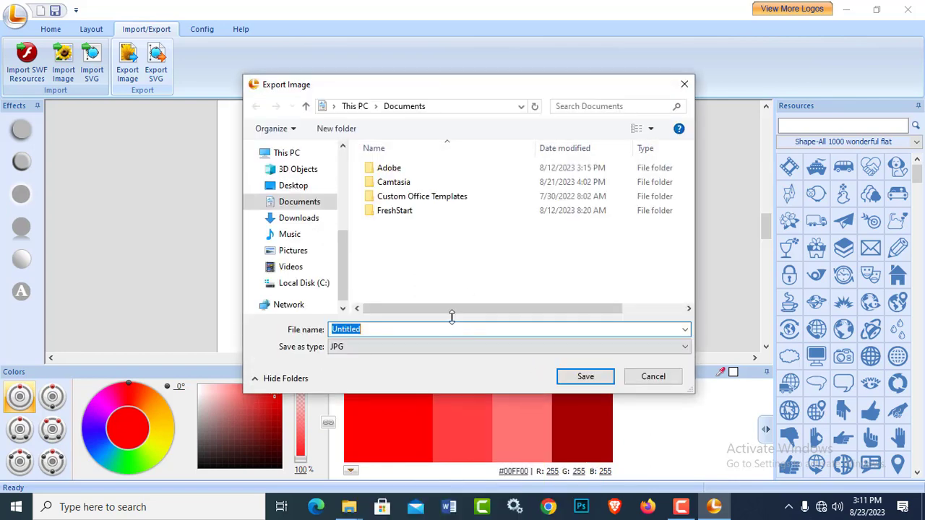
scroll(338, 239, up, 3)
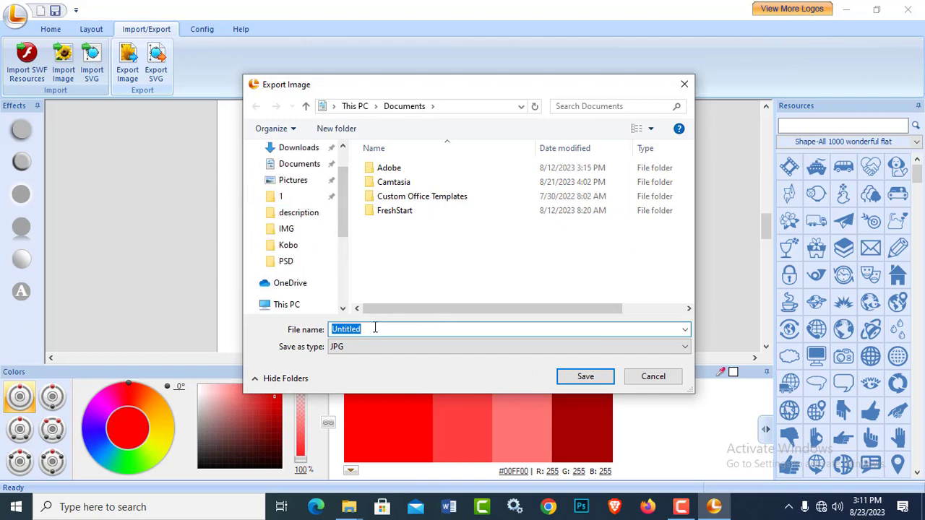
text(Digital Life Hack Logo)
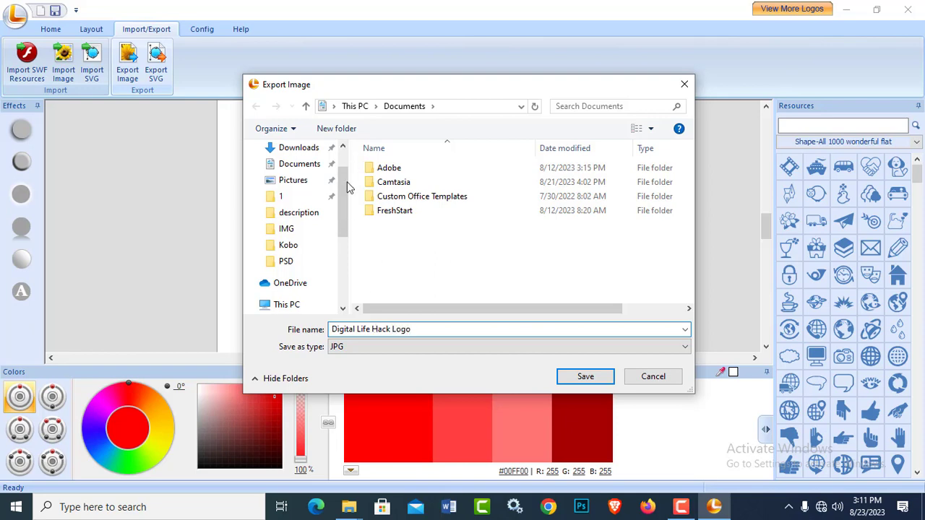
scroll(304, 188, up, 2)
click(302, 177)
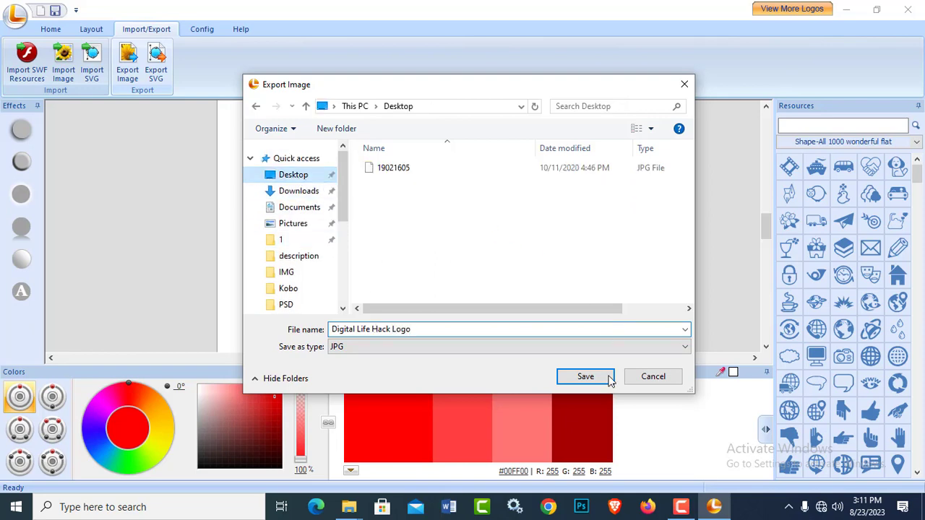
click(584, 376)
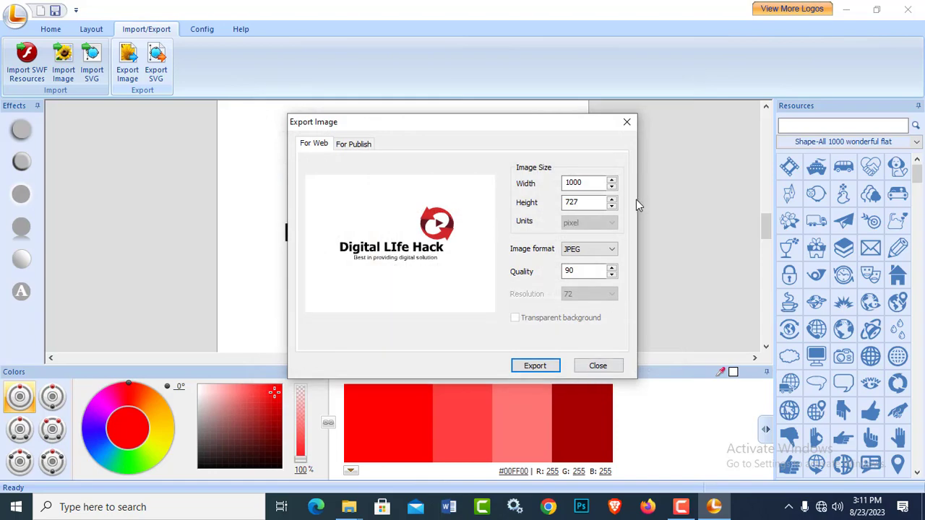
click(627, 121)
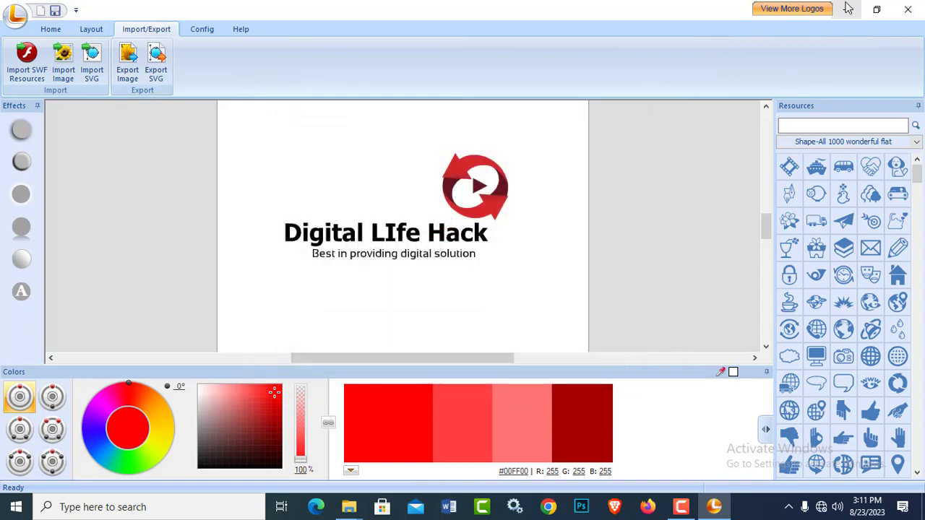
Open the exported "Digital Life Hack Logo" image from the desktop to examine it, and return to Sothink Logo Maker.
click(846, 10)
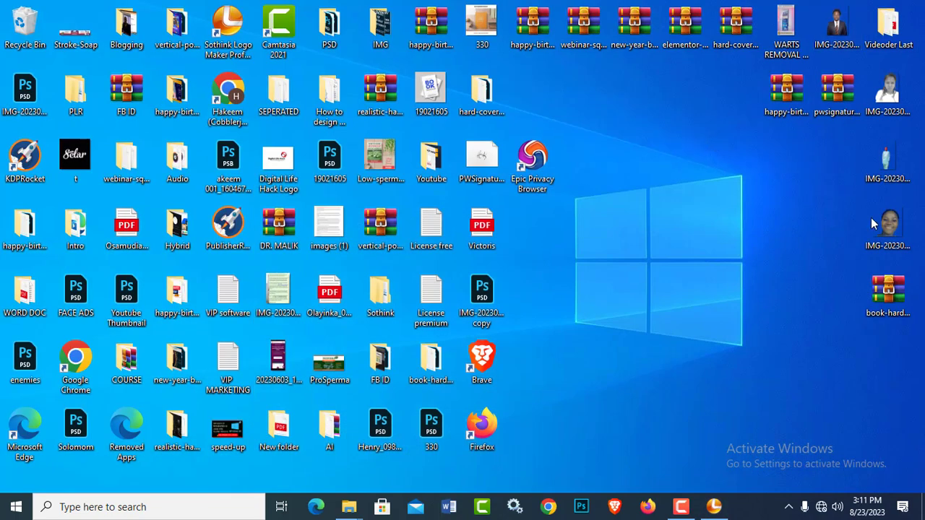
click(483, 158)
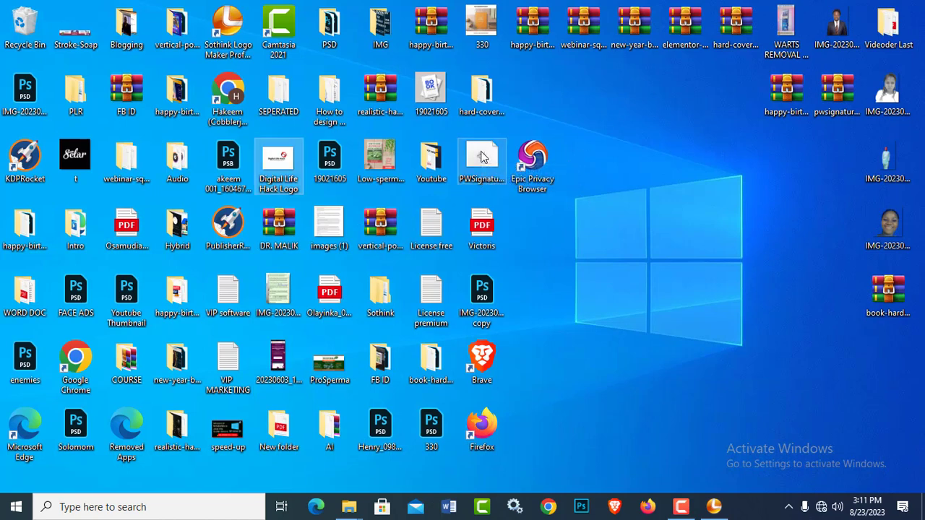
double_click(282, 163)
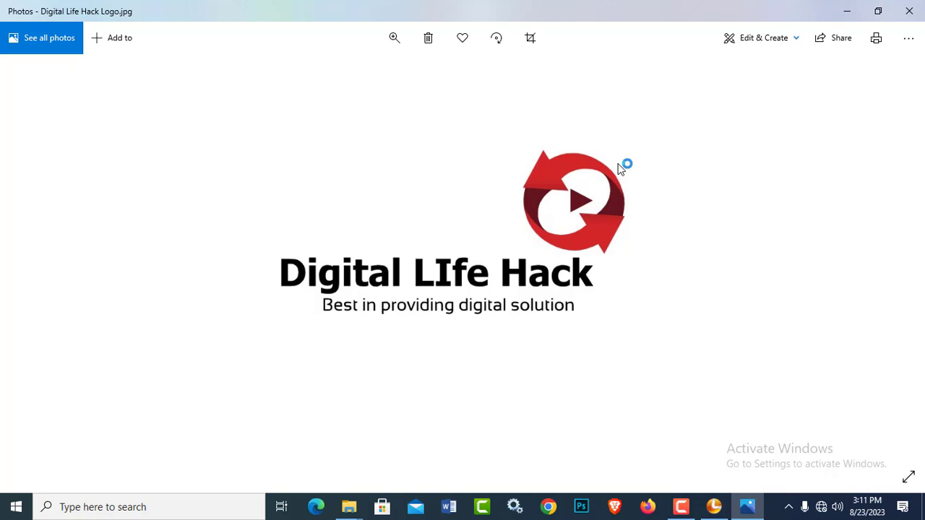
click(714, 507)
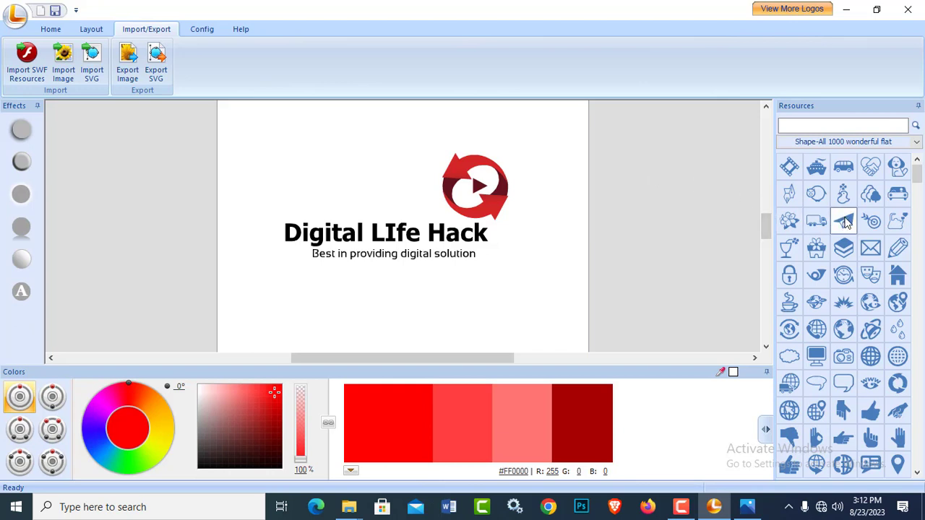
Try a paper plane shape above the headline, swap it with the envelope shape and back, and delete it.
drag(843, 220, 346, 162)
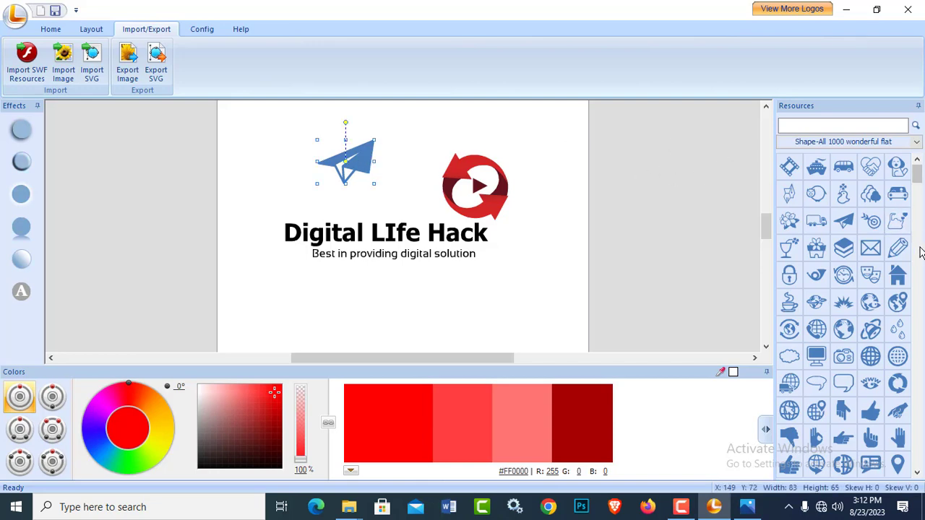
click(873, 222)
click(871, 250)
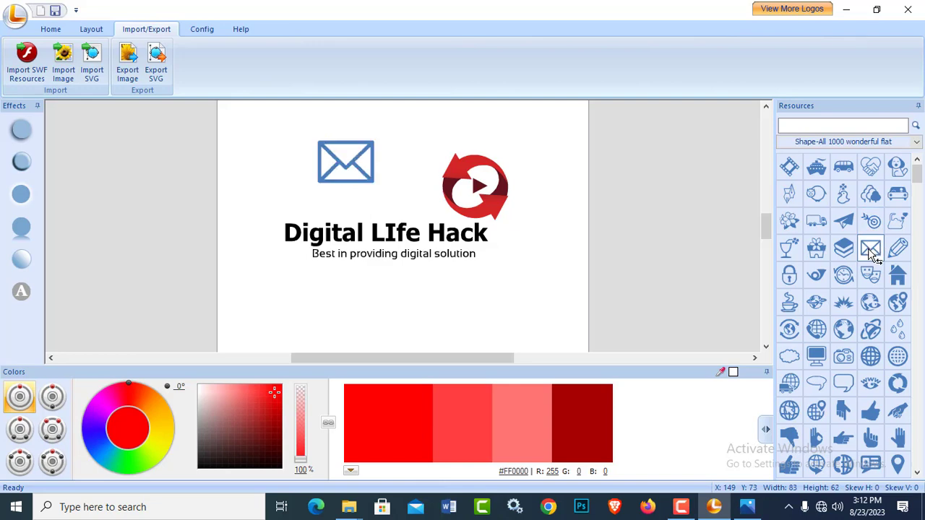
click(844, 220)
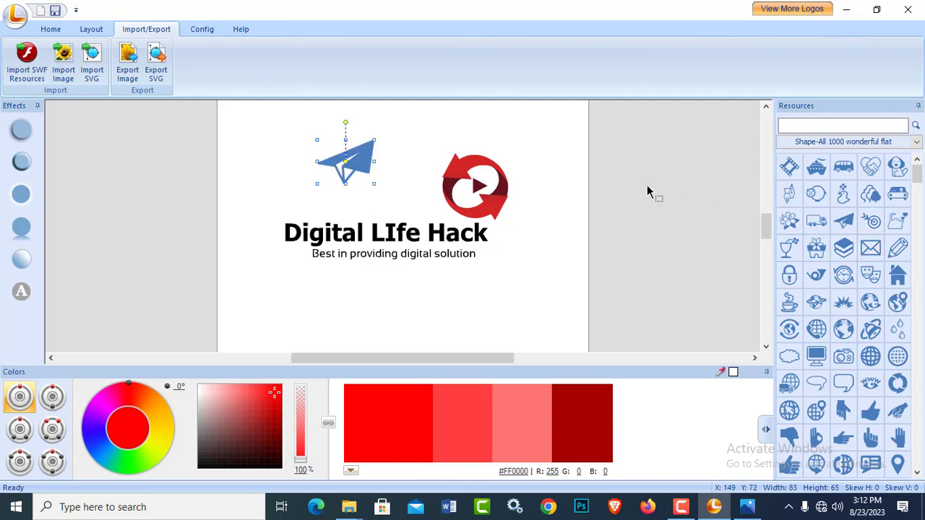
key(Delete)
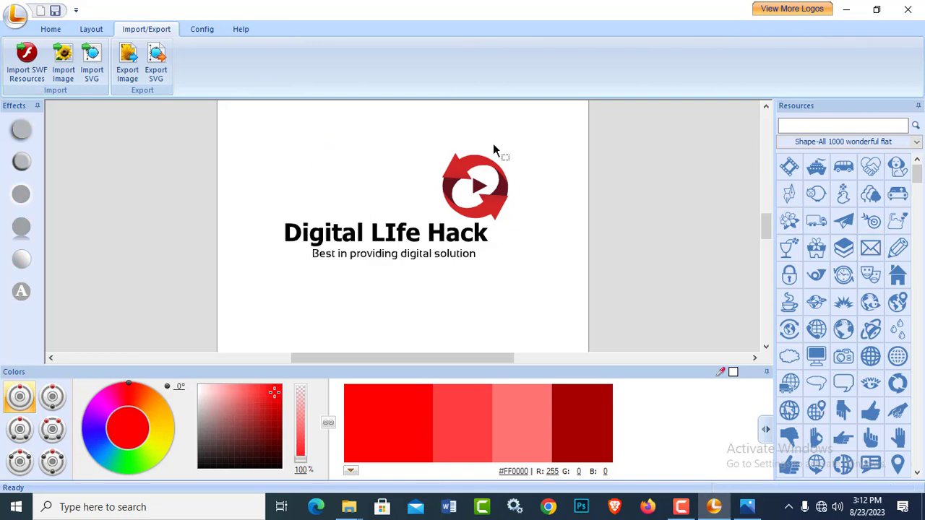
Try replacing the emblem's red arrow shape with the wine glass, padlock and coffee cup shapes.
click(490, 207)
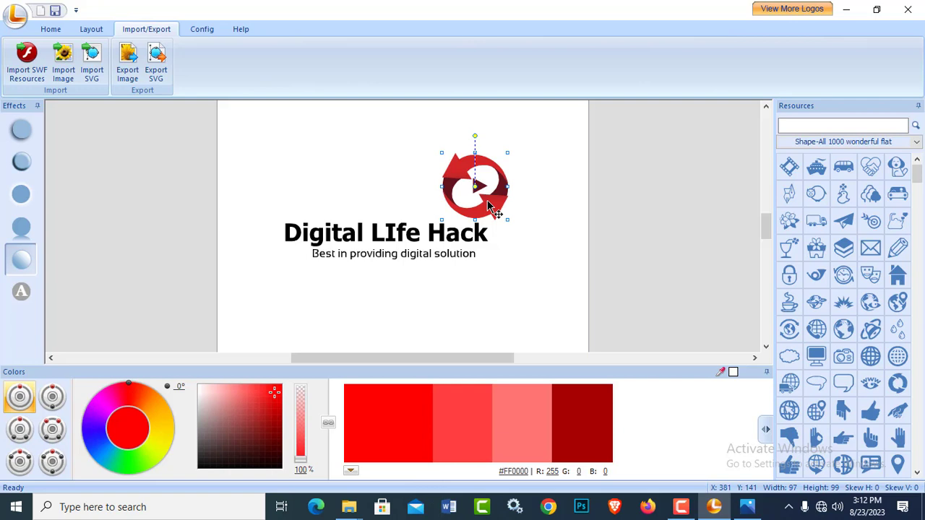
click(789, 247)
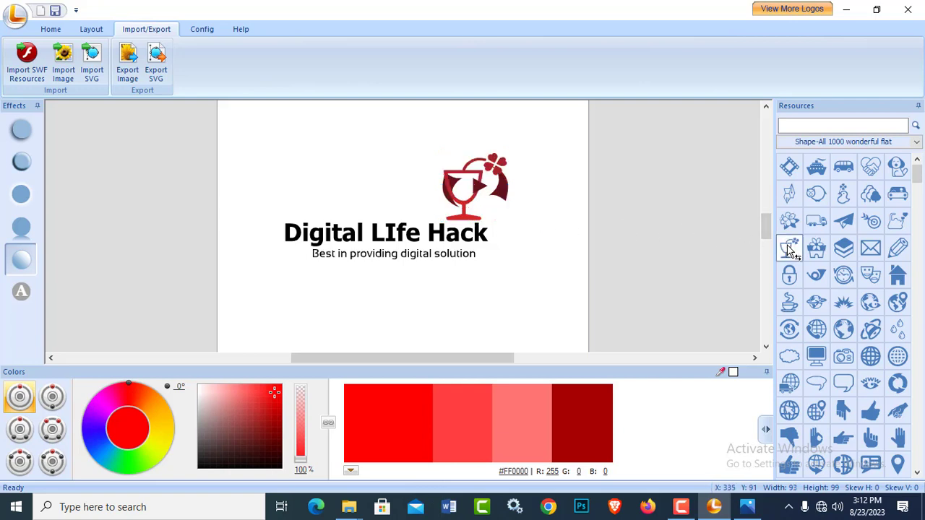
click(792, 278)
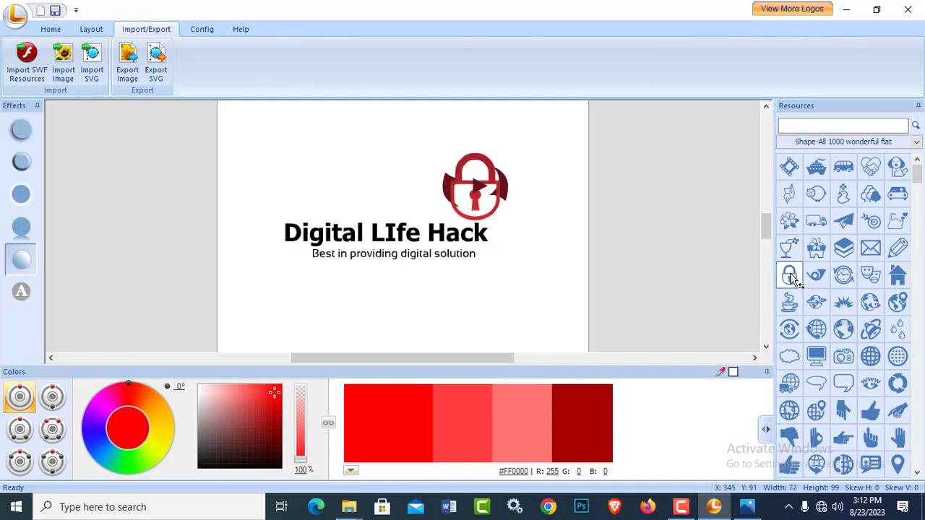
click(791, 303)
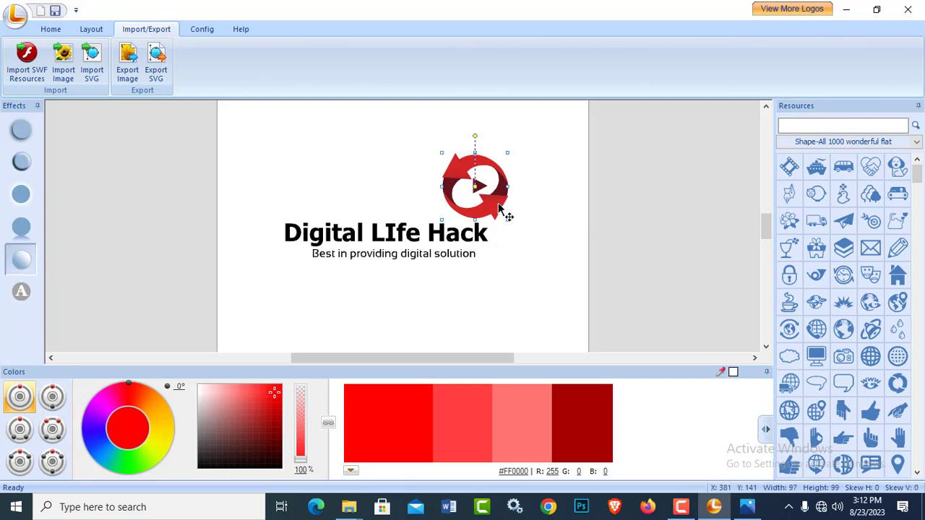
Delete the red arrow shape and the remaining dark red pieces of the emblem.
key(Delete)
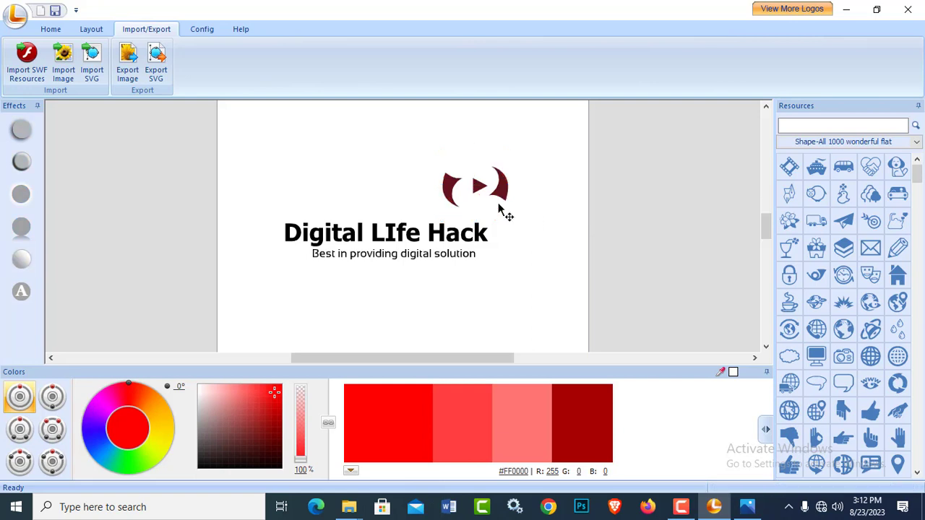
click(445, 182)
key(Delete)
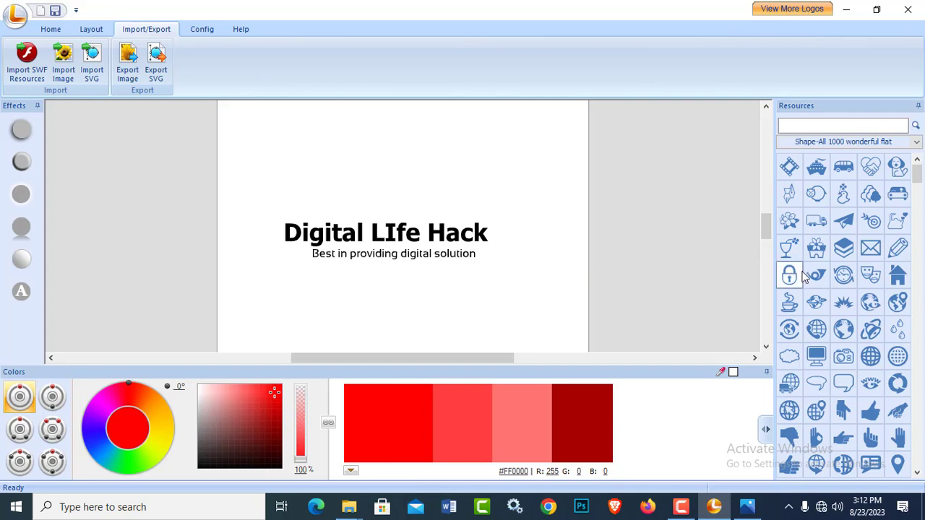
Add the padlock shape to the right of the headline, at about X 415, Y 168.
drag(790, 281, 515, 246)
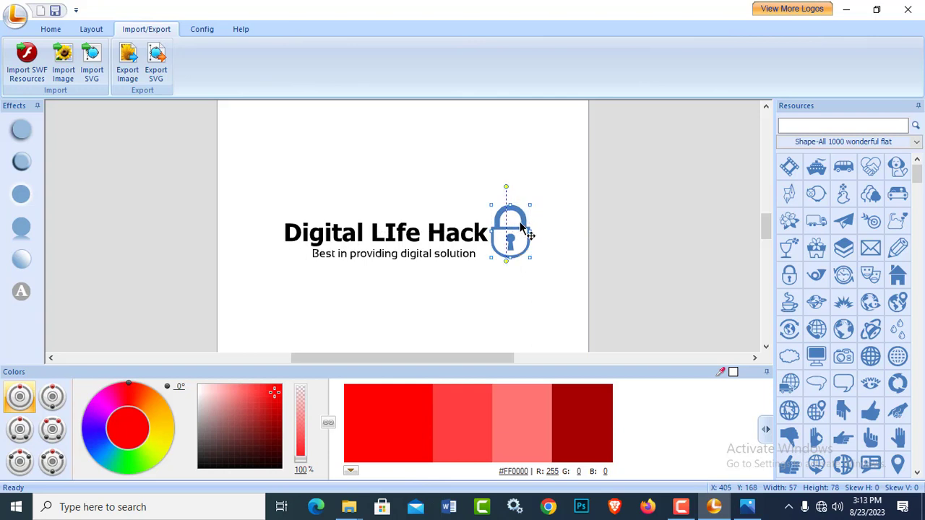
drag(520, 226, 528, 226)
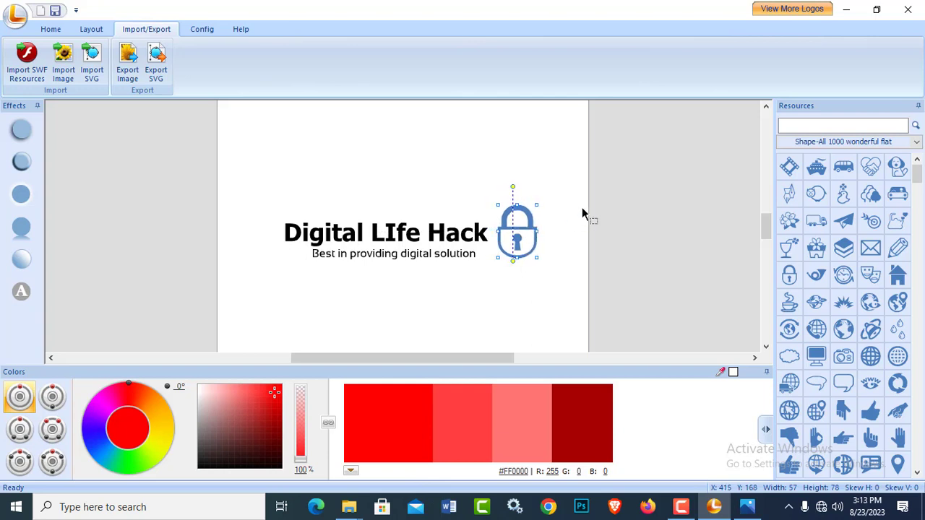
click(583, 212)
Recolour the padlock orange-red, #FF4100, using a hue of 13°.
click(529, 234)
click(133, 402)
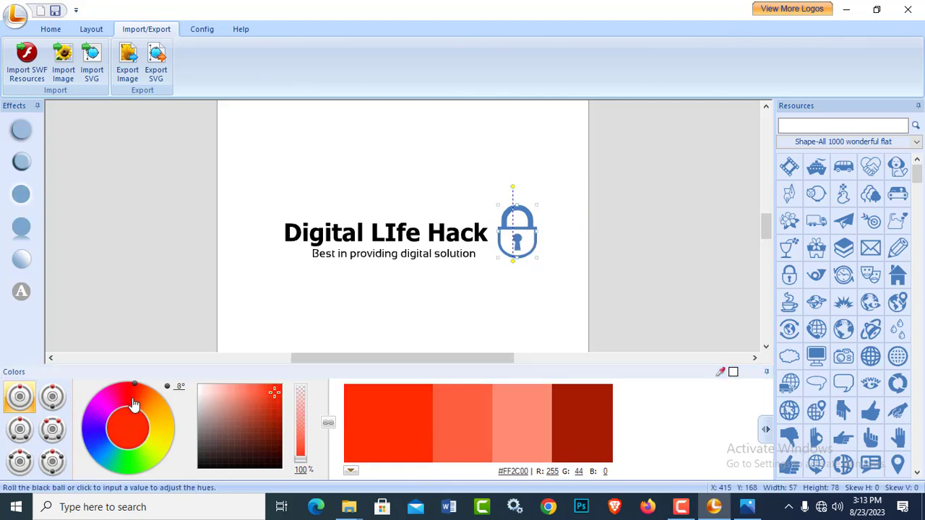
click(138, 394)
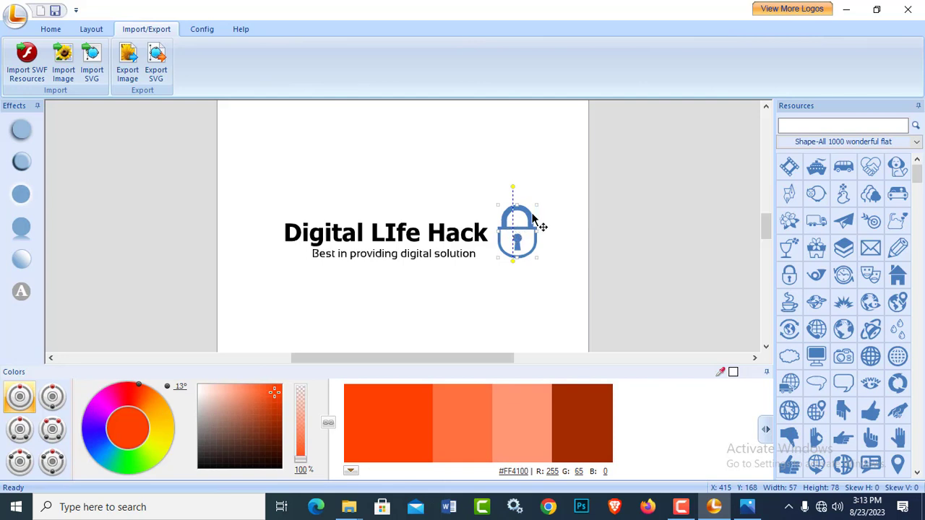
click(374, 423)
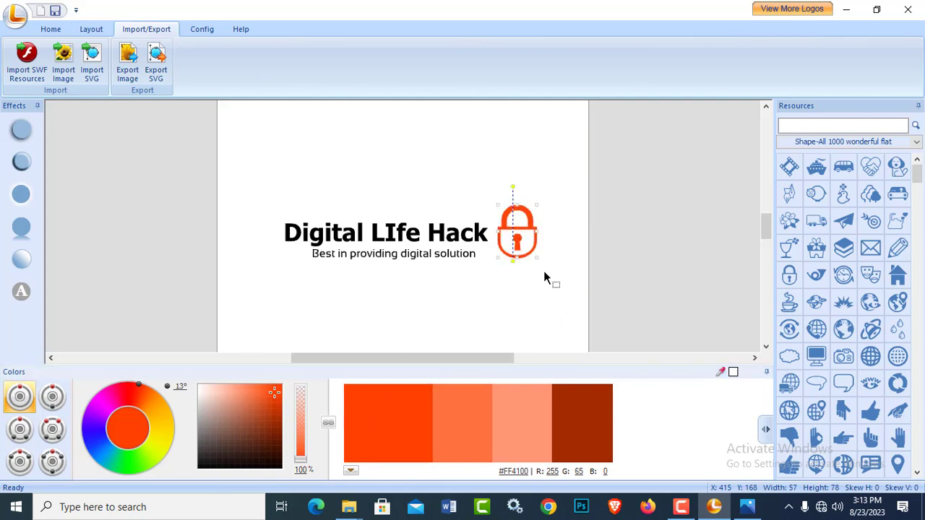
Move the tagline right and closer beneath the headline, nudging it to about X 154, Y 221.
drag(466, 261, 474, 259)
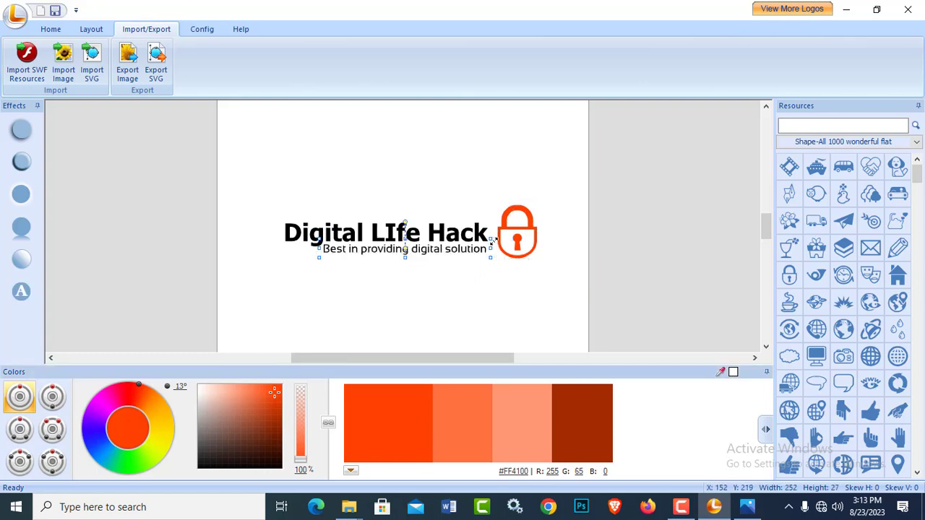
key(Down)
key(Down)
key(Right)
key(Right)
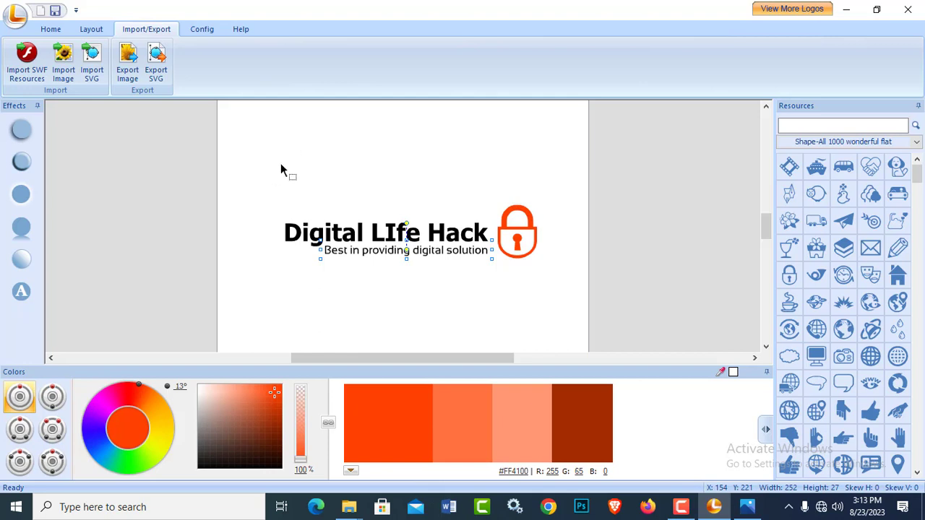
click(637, 241)
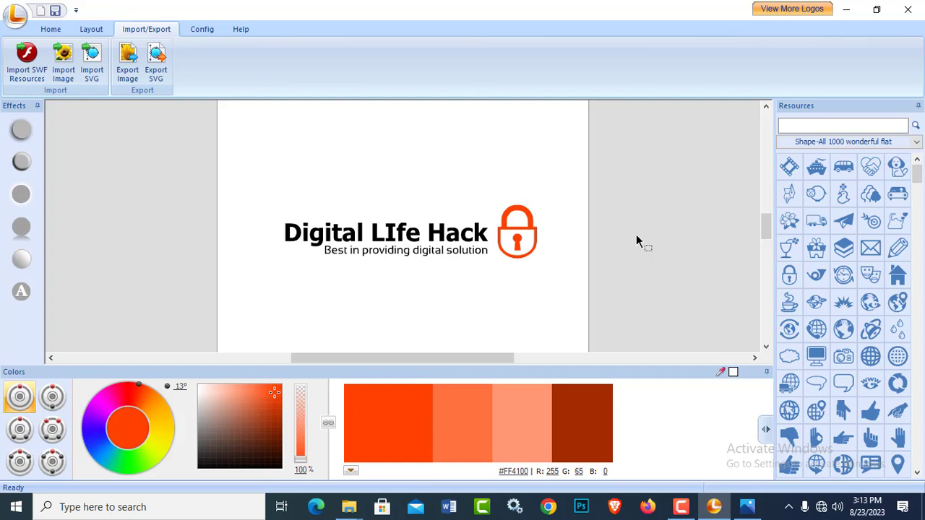
Import the image "Bli" from the Pictures folder into the logo canvas.
click(64, 60)
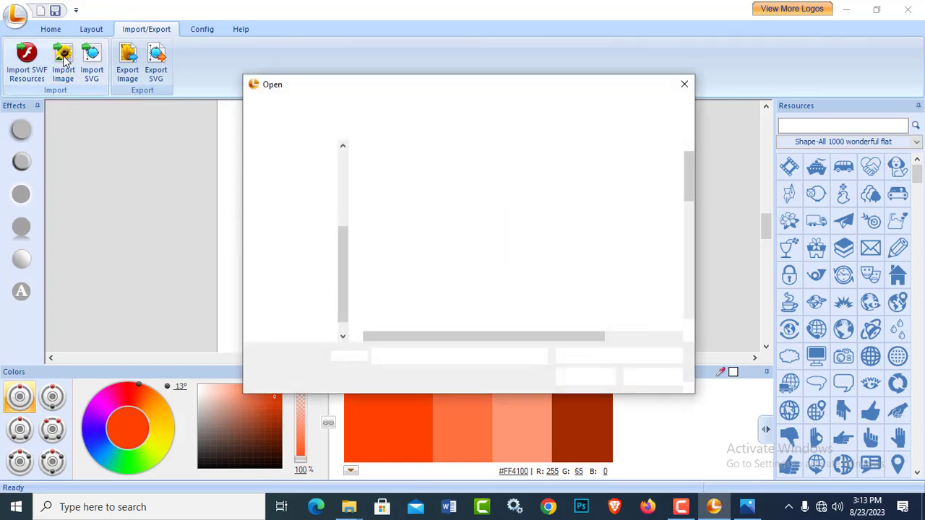
scroll(344, 241, up, 3)
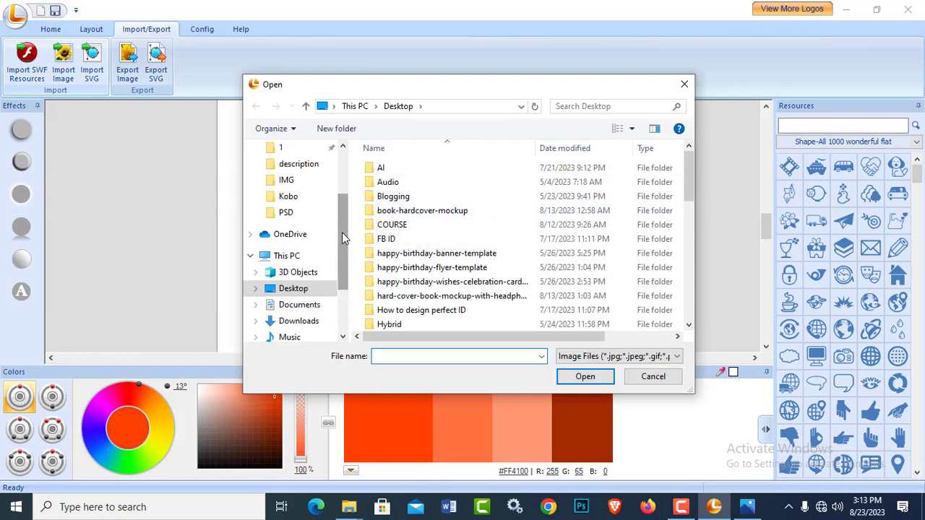
click(292, 180)
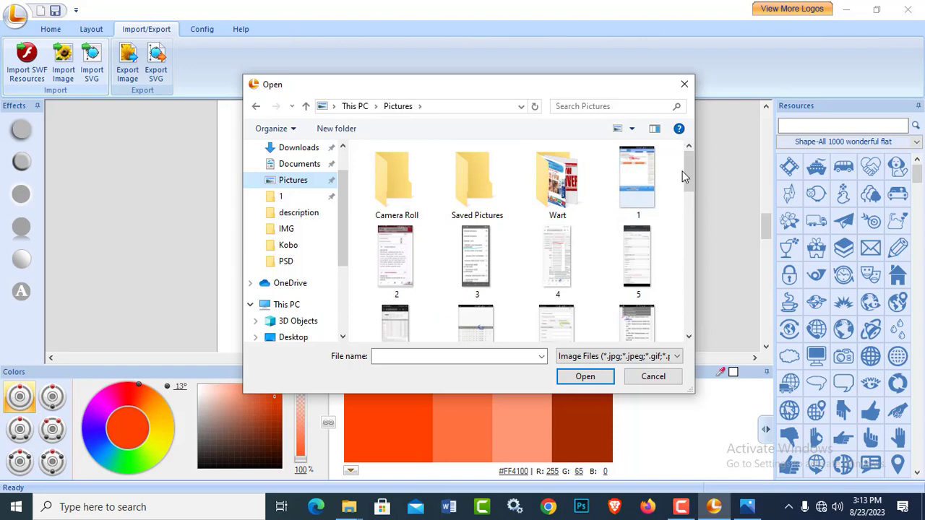
scroll(666, 252, down, 7)
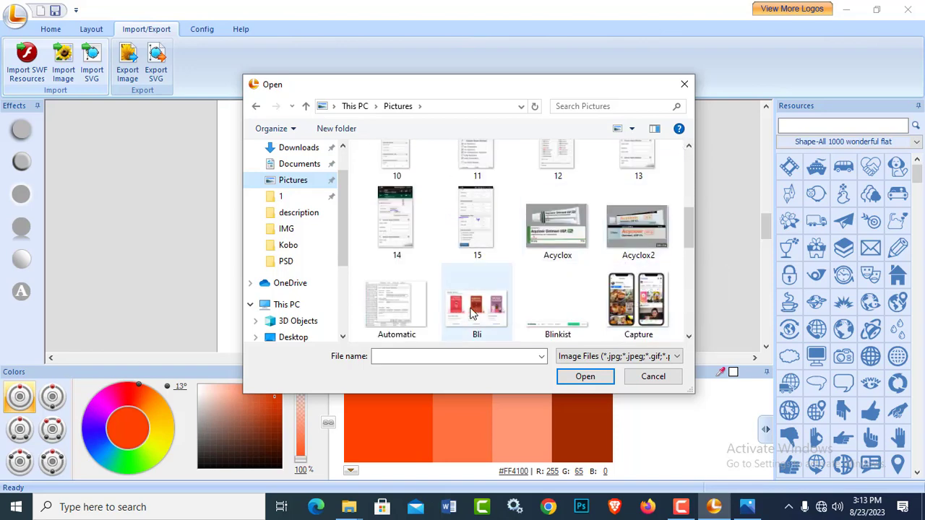
click(476, 304)
click(587, 376)
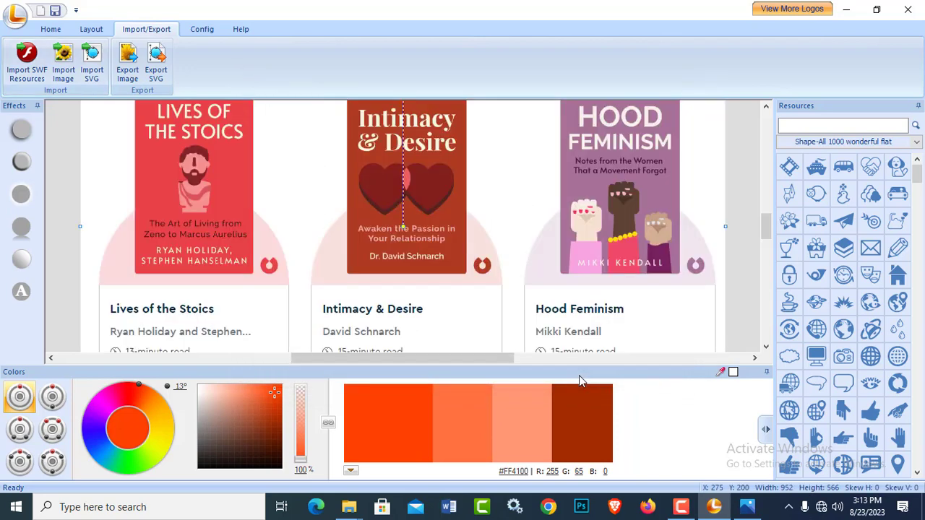
Move the imported image left off the logo, to about X -409, Y 235, and select the padlock.
drag(700, 186, 451, 273)
drag(412, 212, 189, 143)
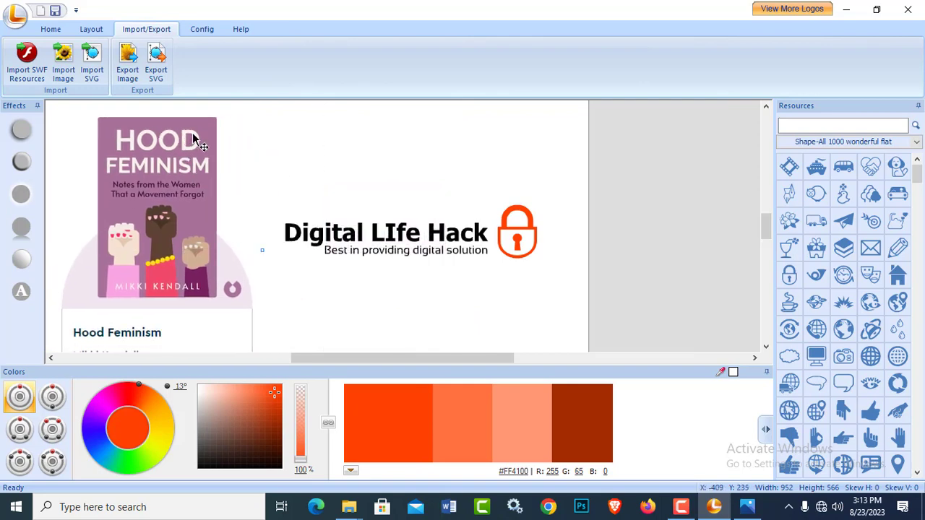
click(534, 228)
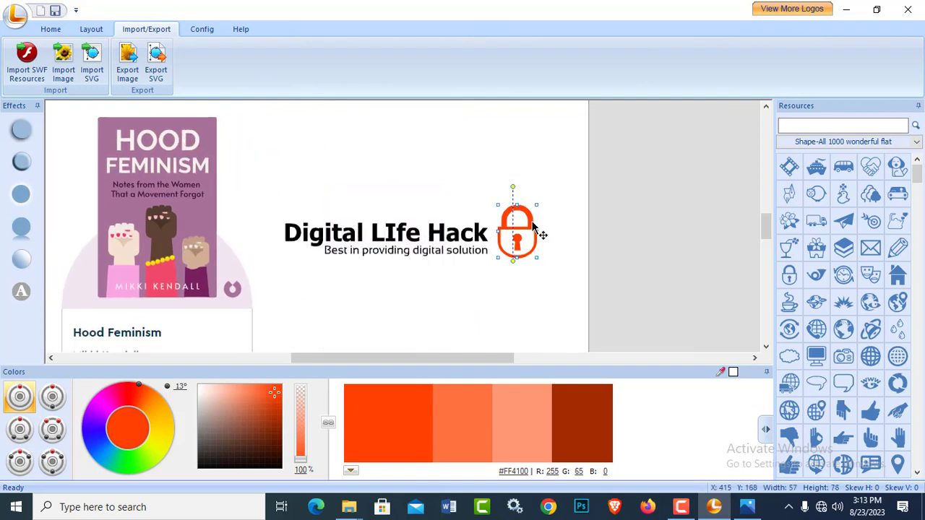
Recolour the padlock with the mauve purple sampled from the imported image's book cover.
click(720, 372)
click(205, 120)
click(404, 161)
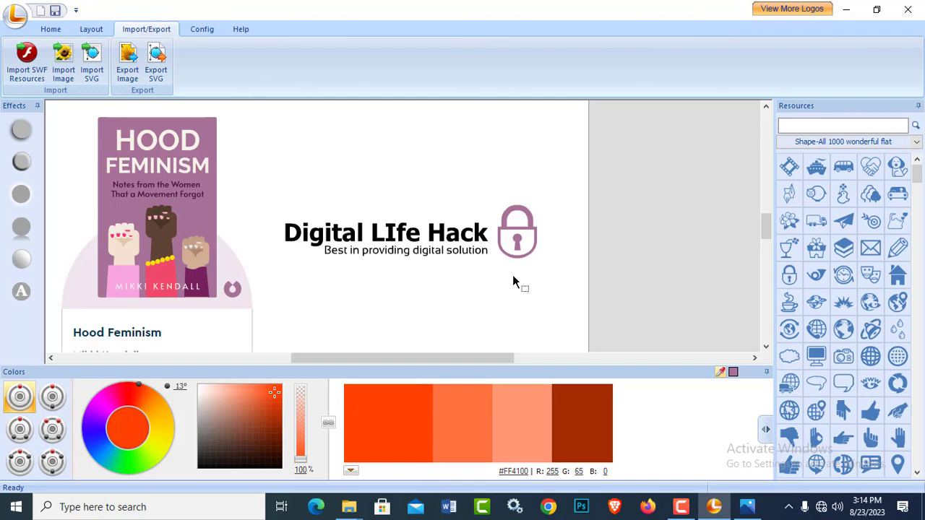
Delete the imported book cover image from the canvas.
click(193, 171)
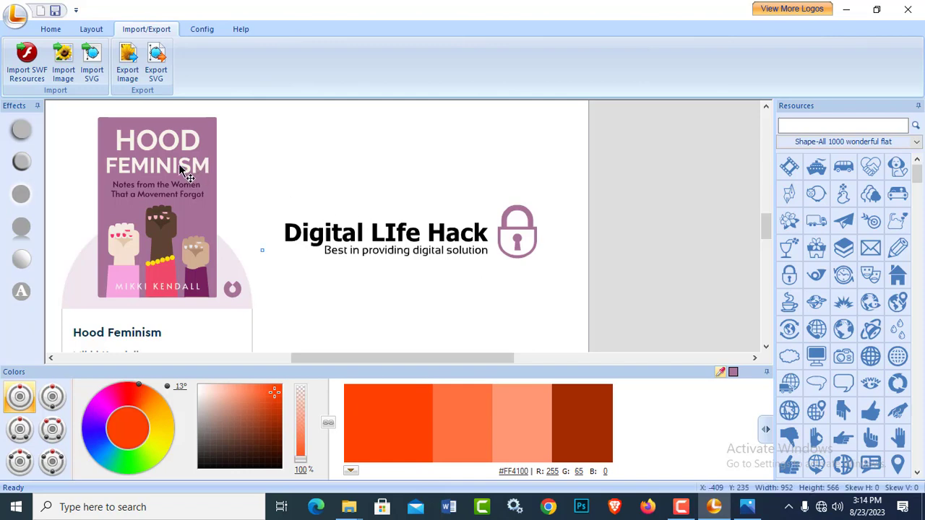
key(Delete)
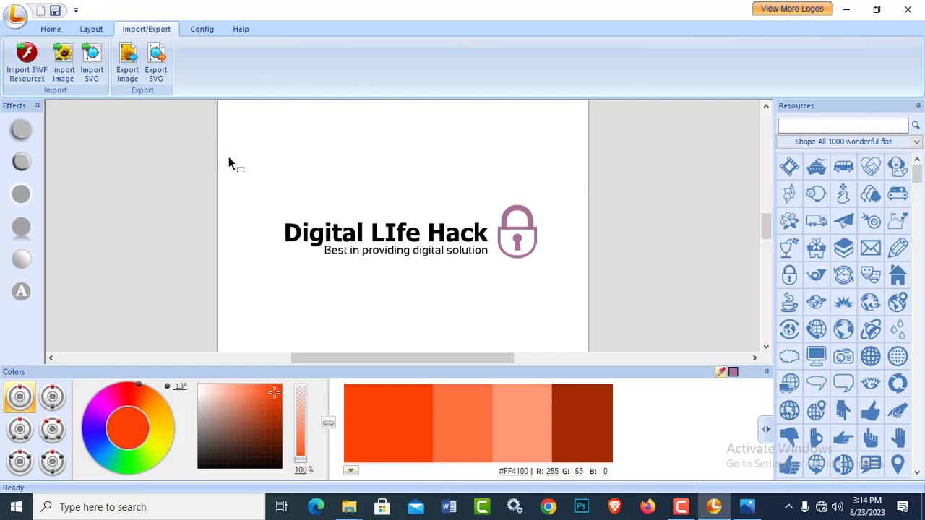
Set the canvas background colour to magenta-purple from the standard colours.
click(91, 31)
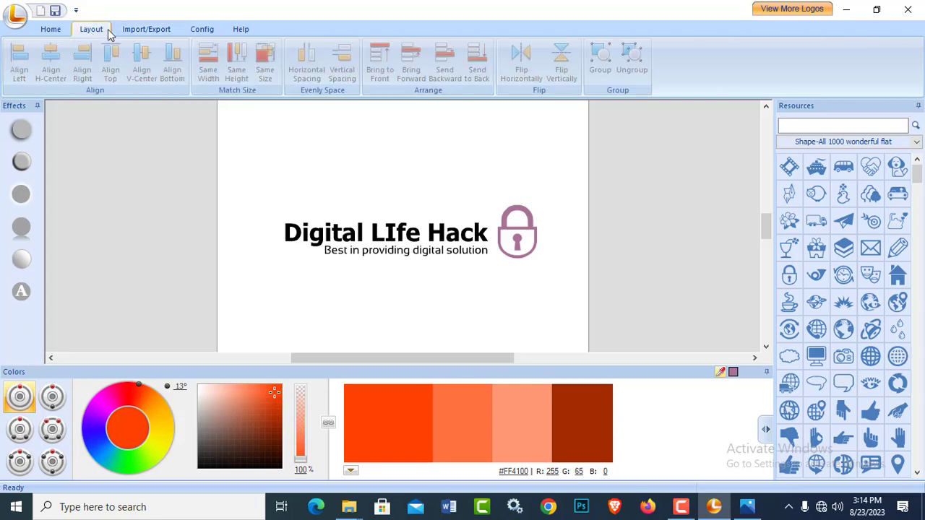
click(202, 30)
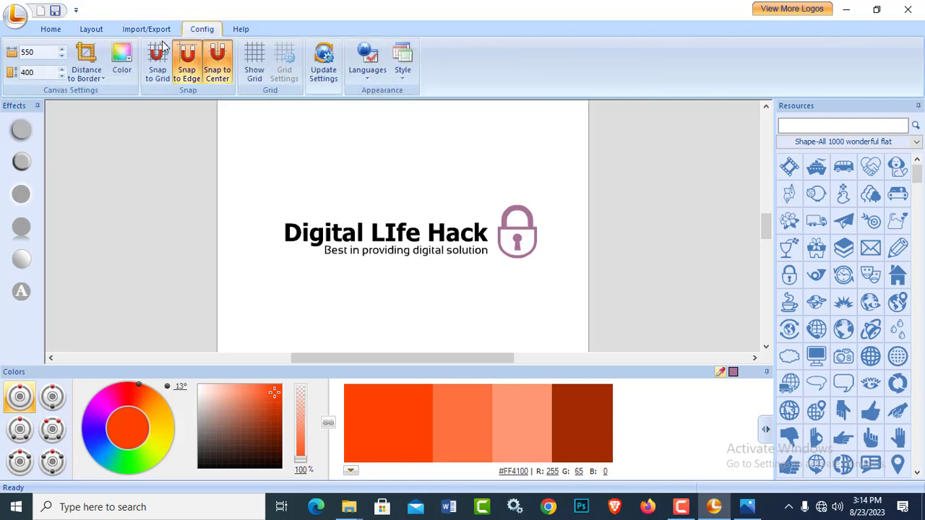
click(122, 57)
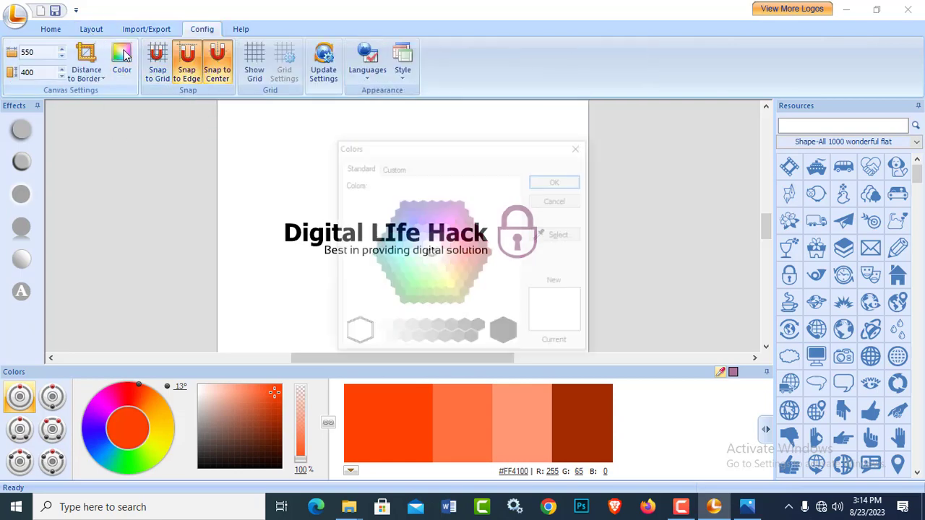
click(454, 212)
click(557, 180)
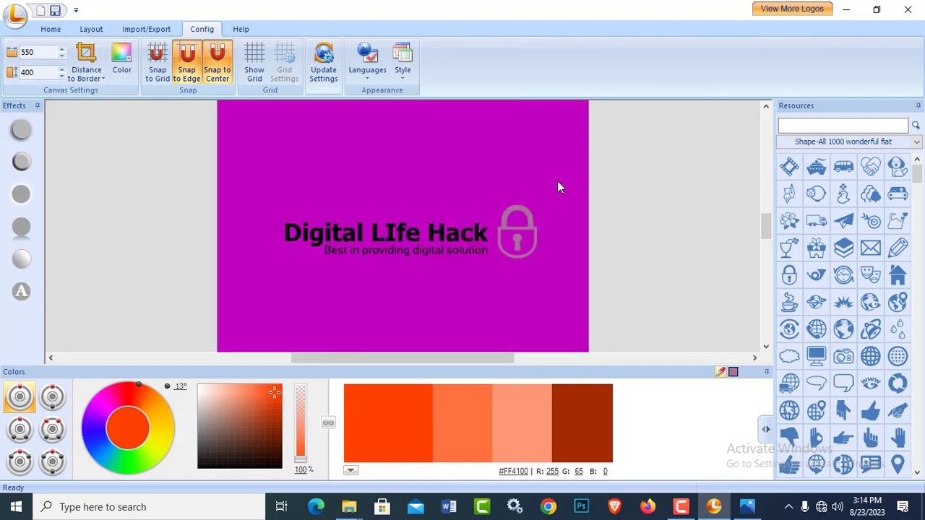
Recolour the padlock white, #FFFFFF, and deselect it.
click(534, 230)
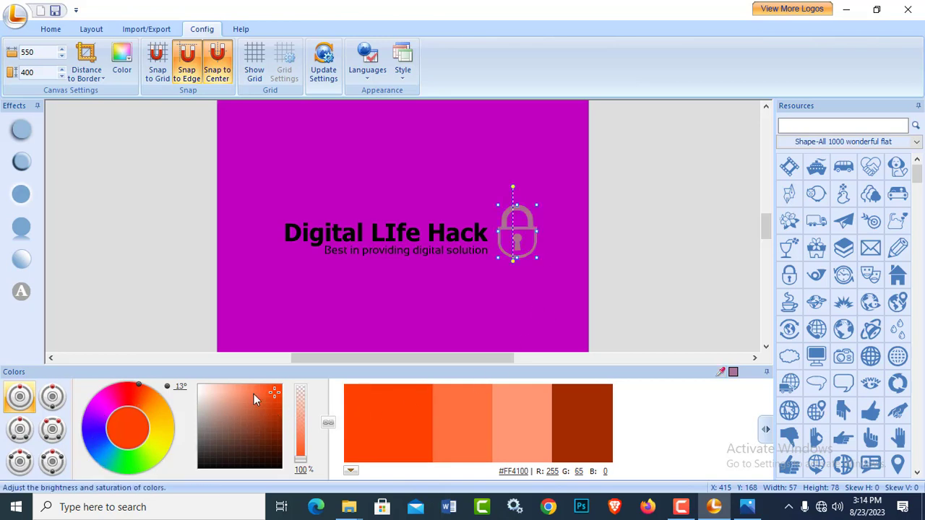
click(201, 393)
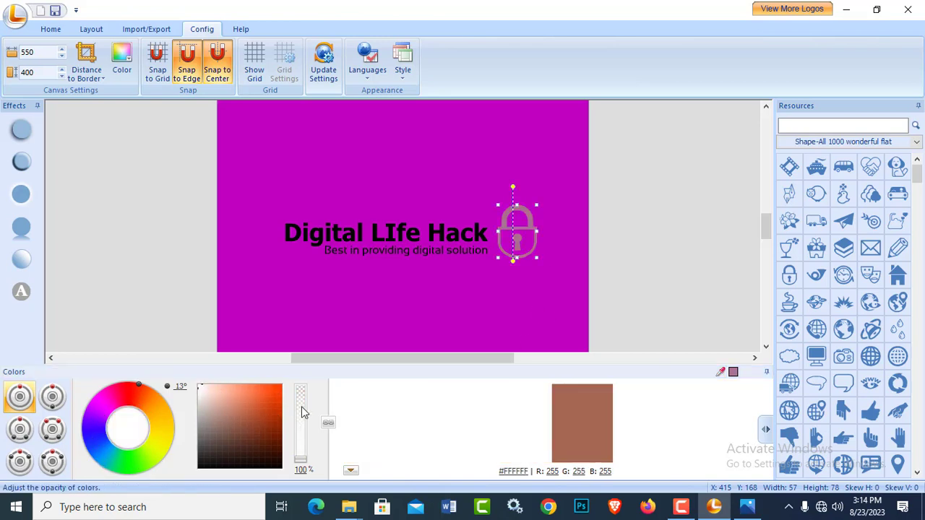
click(651, 281)
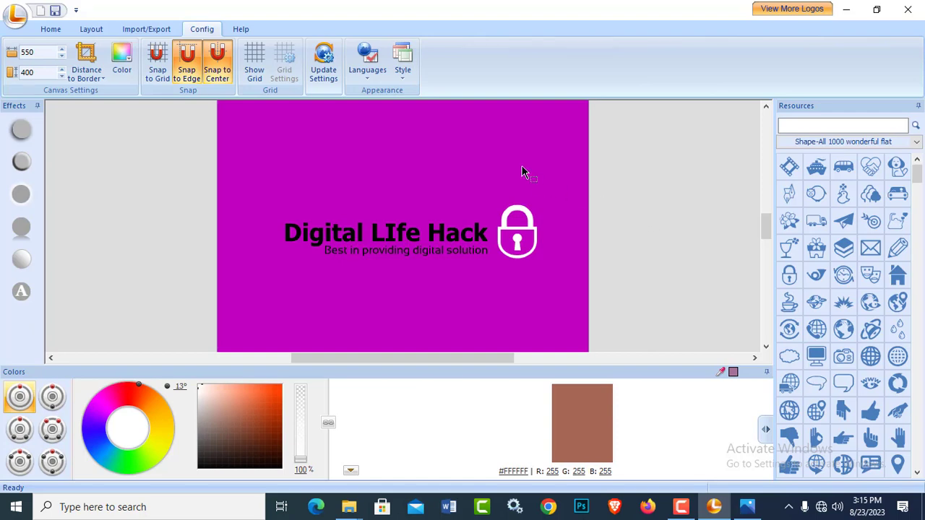
Set the canvas background colour back to white from the standard colours.
click(121, 61)
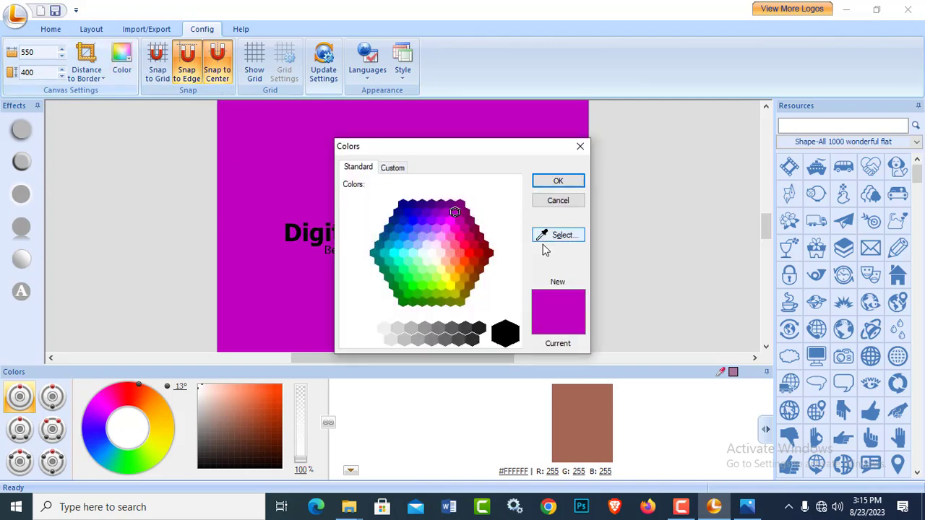
click(435, 254)
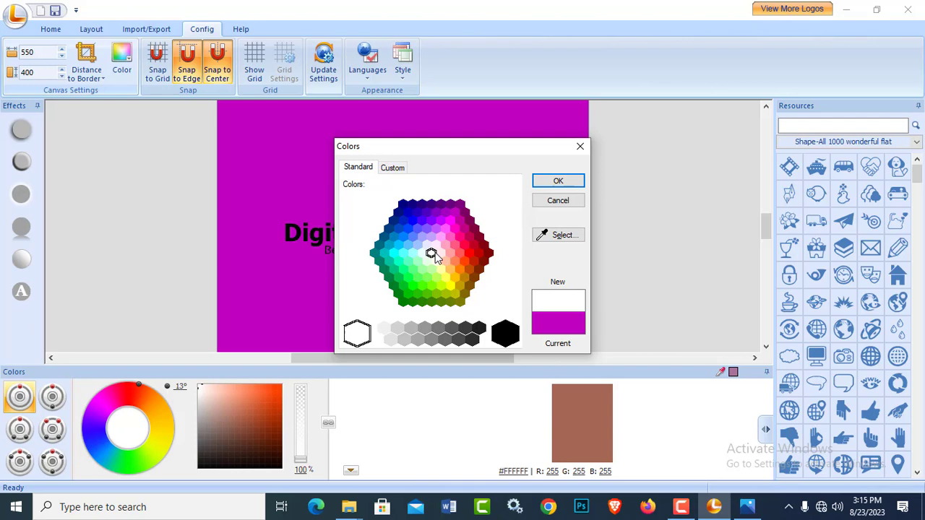
click(569, 181)
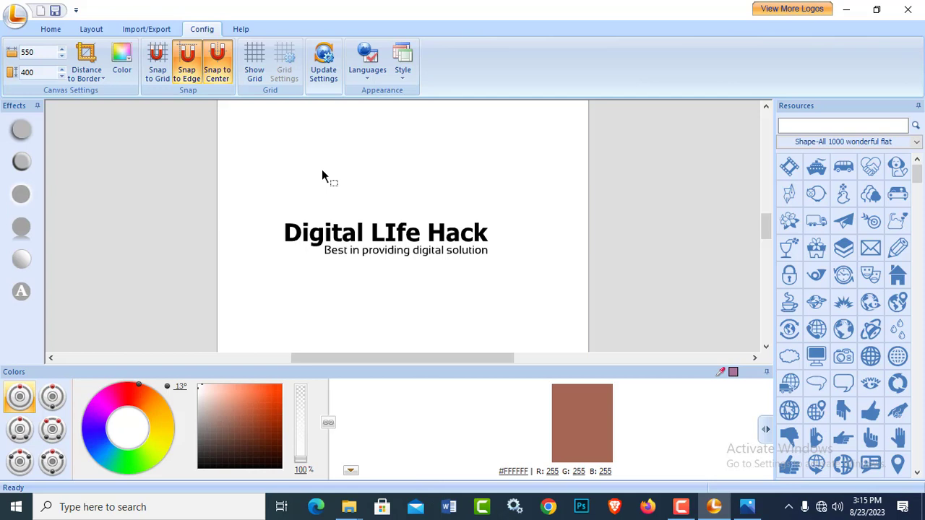
Try moving the padlock above the headline, to about X 175, Y 103, and undo the move.
drag(511, 259, 346, 220)
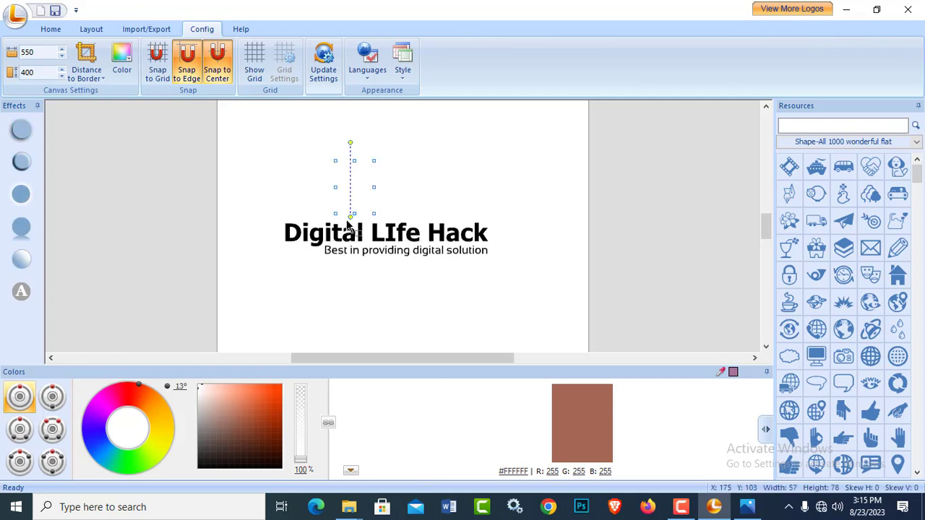
key(ctrl+z)
click(425, 177)
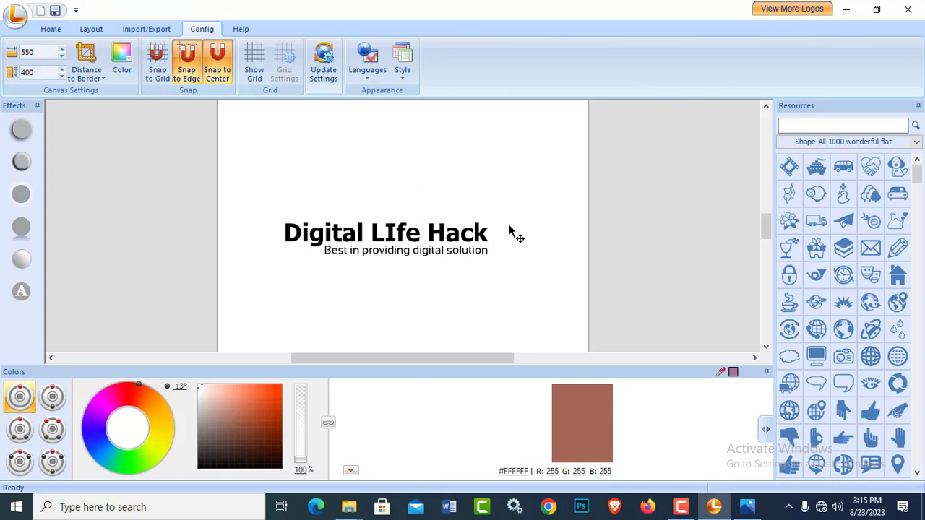
Recolour the padlock orange, #FFA400, using a hue of 56°, and deselect it.
click(512, 231)
click(167, 404)
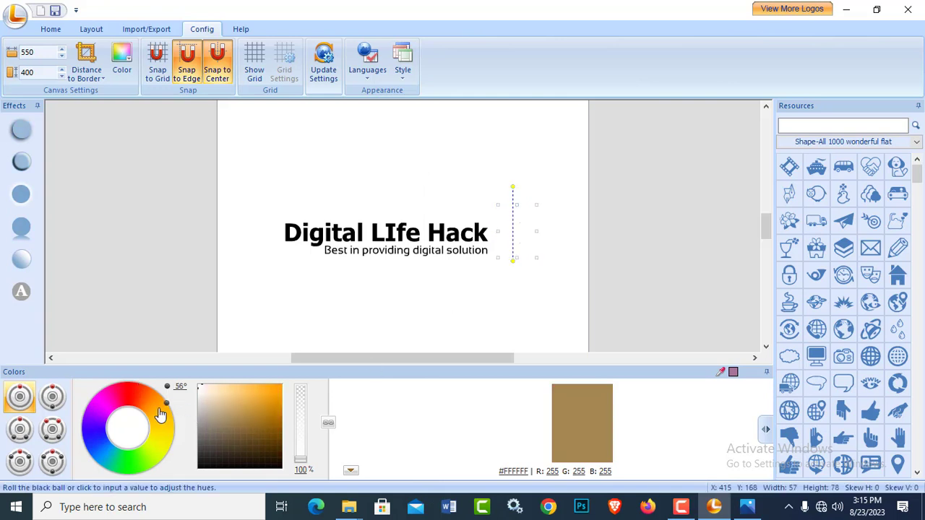
click(281, 389)
click(360, 396)
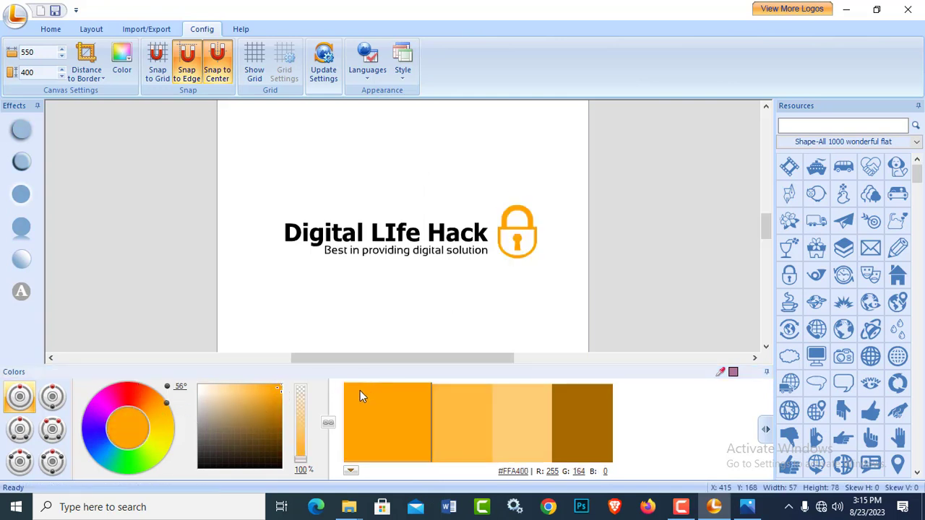
click(644, 217)
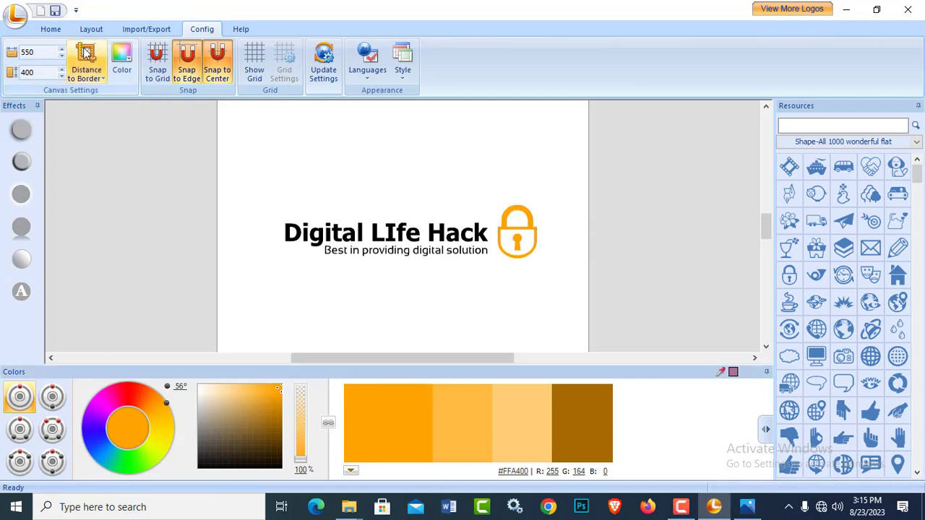
Change the font of the "Digital LIfe Hack" headline to Verdana.
click(48, 29)
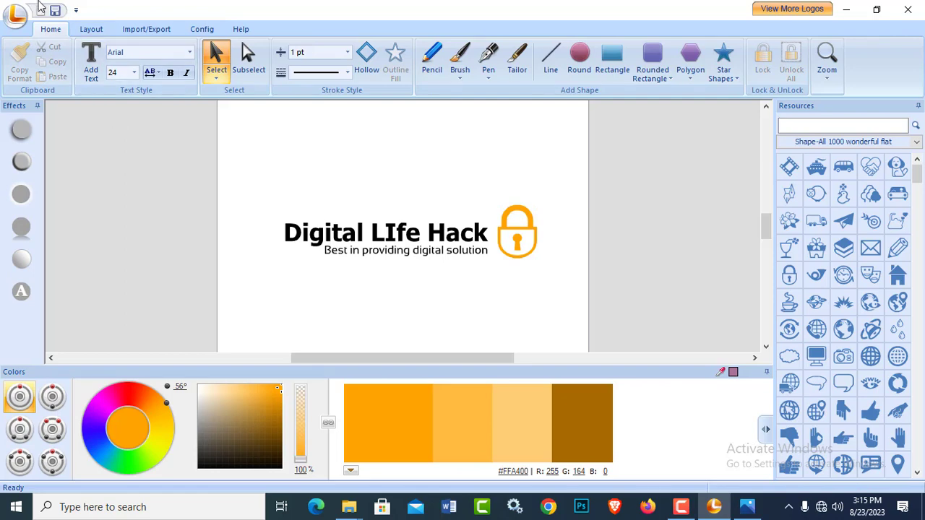
click(353, 241)
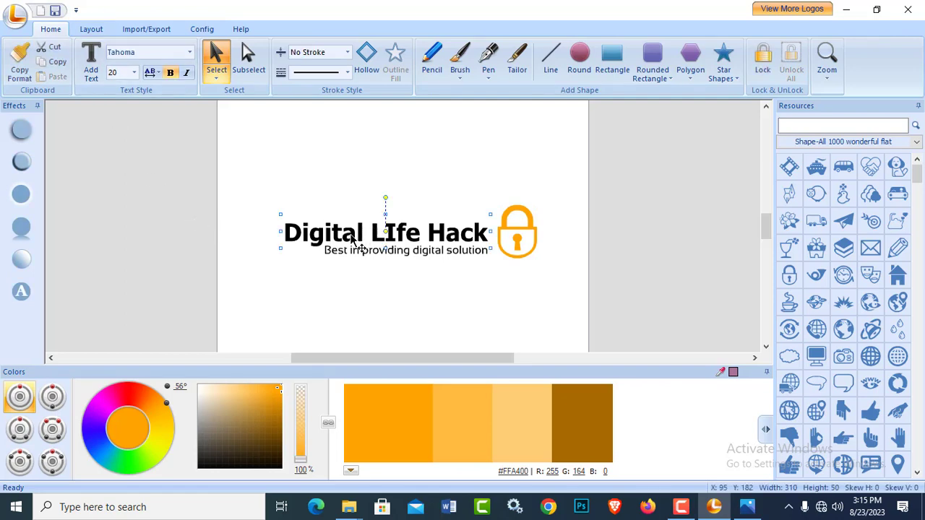
click(187, 56)
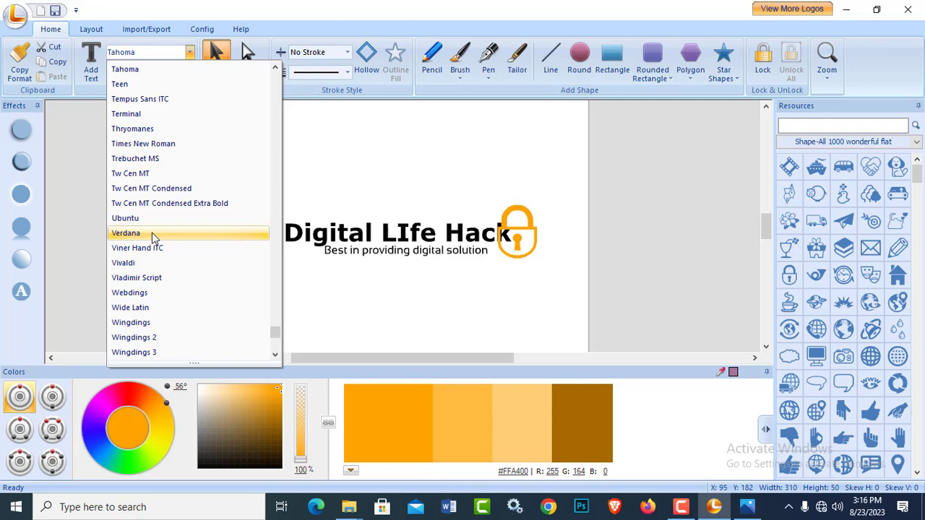
click(152, 237)
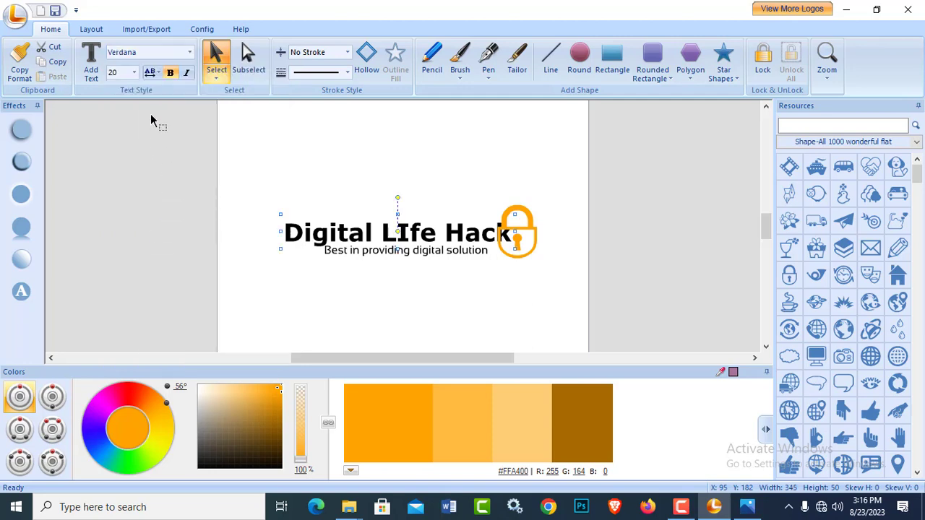
Set the headline's font size to 18.
click(125, 72)
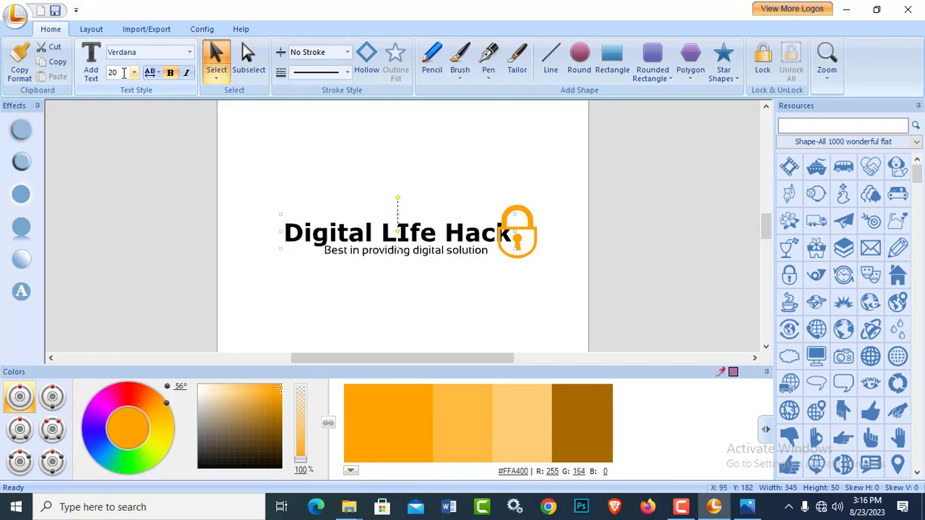
click(134, 72)
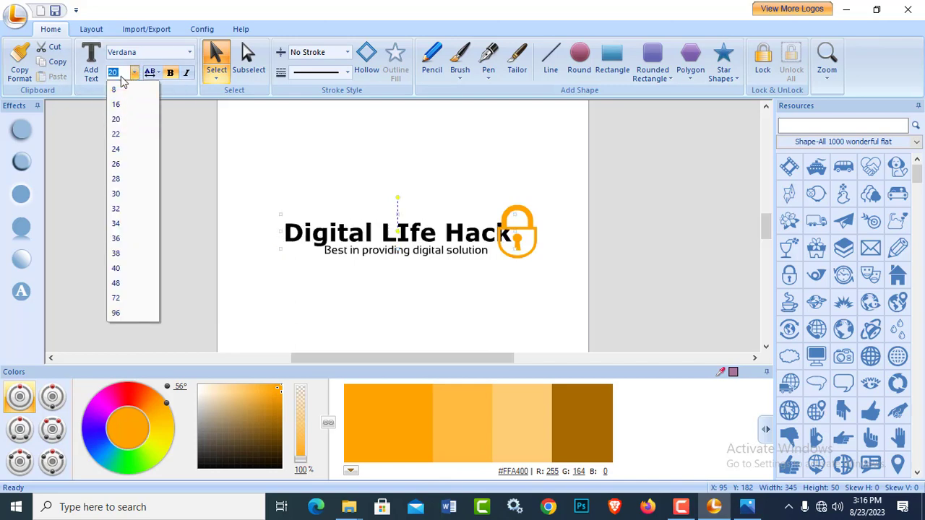
click(119, 73)
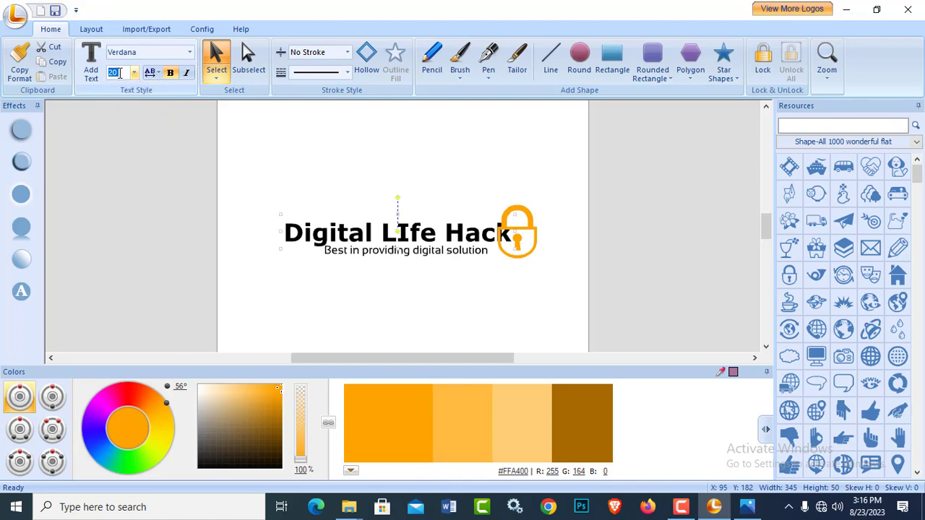
text(18)
key(Return)
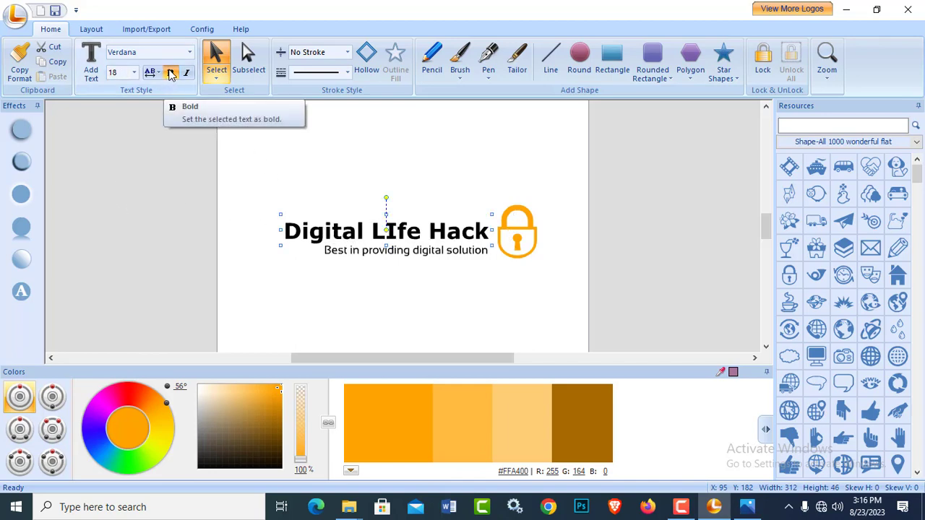
Toggle the headline's bold style off and on again, and make the headline italic.
click(170, 73)
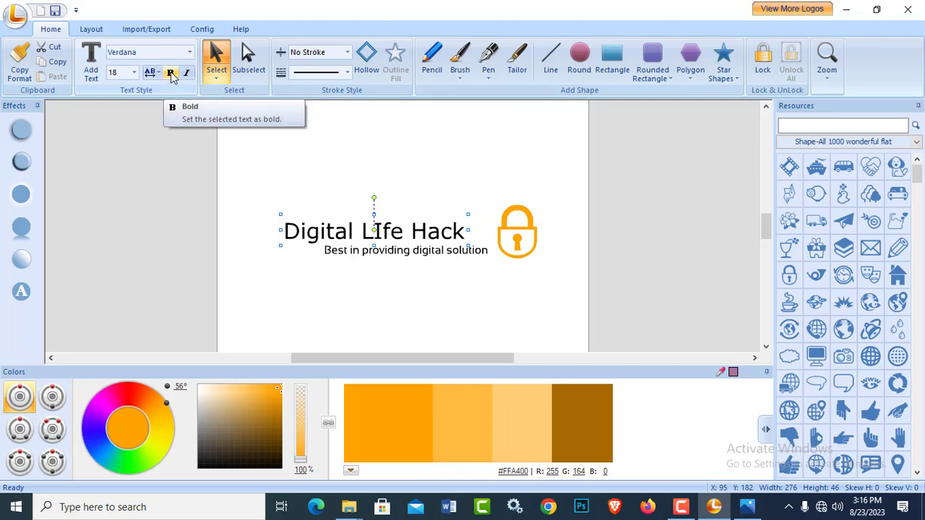
click(171, 74)
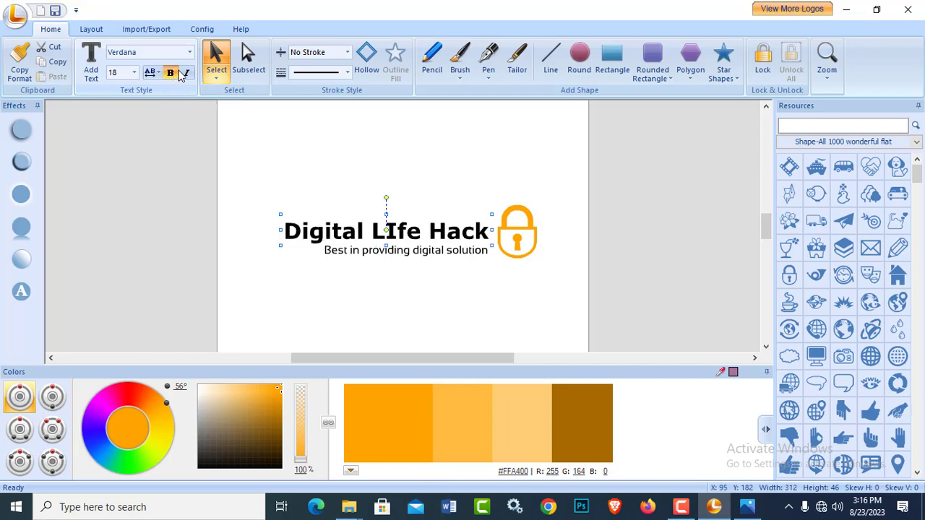
click(187, 74)
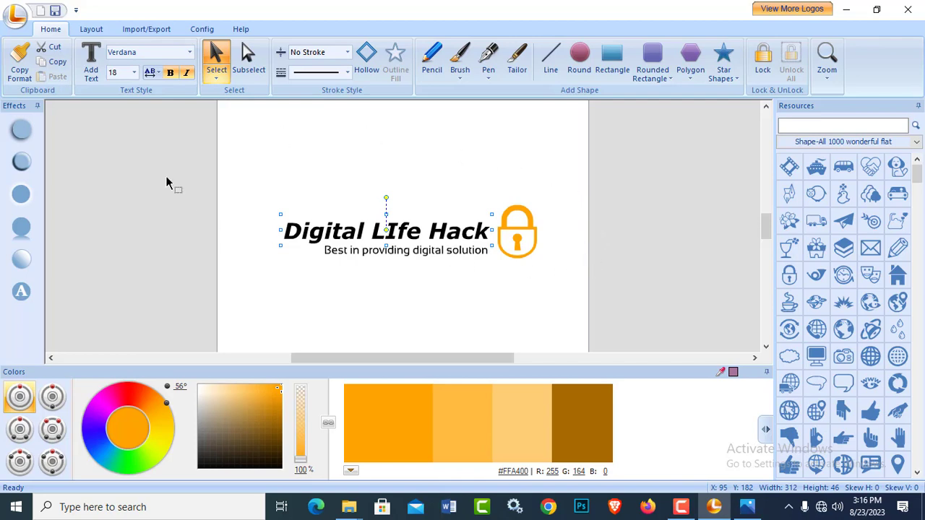
Set the headline's letter spacing to 6 and reselect the headline with the Select tool.
click(159, 72)
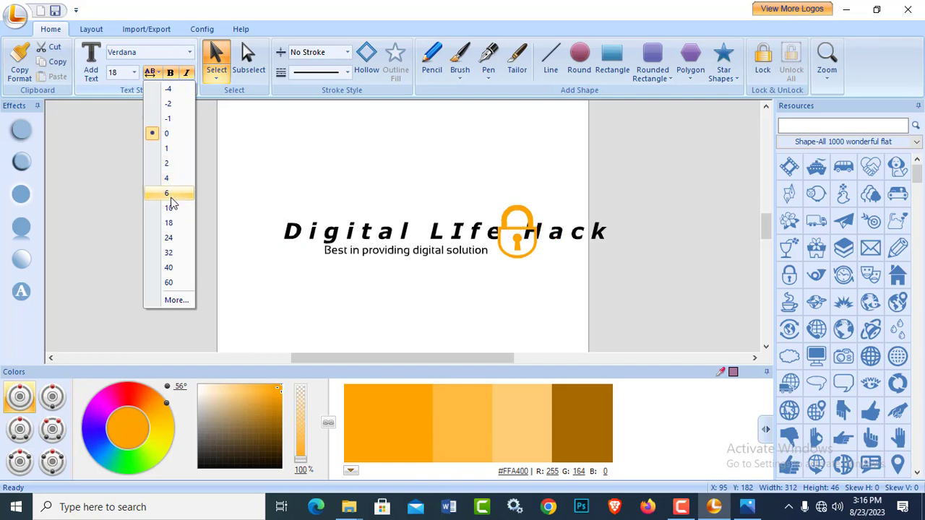
click(230, 139)
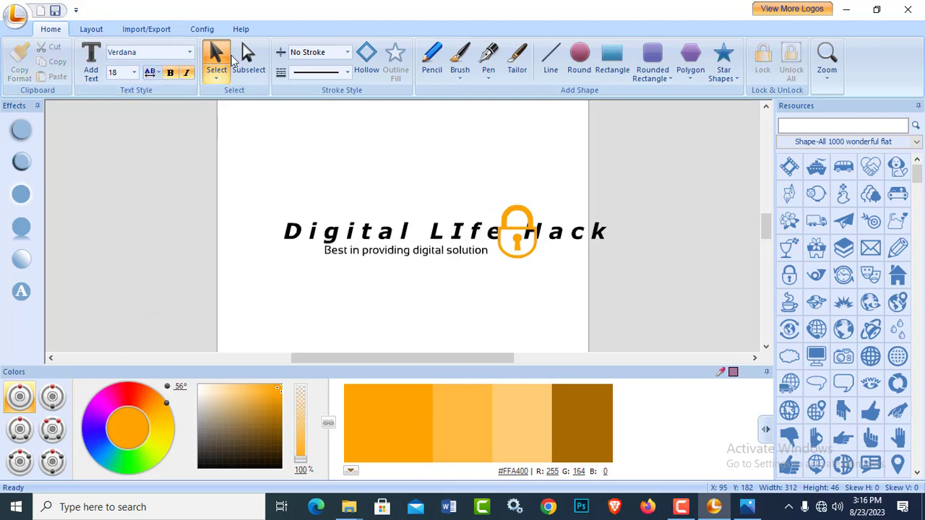
click(218, 77)
click(233, 93)
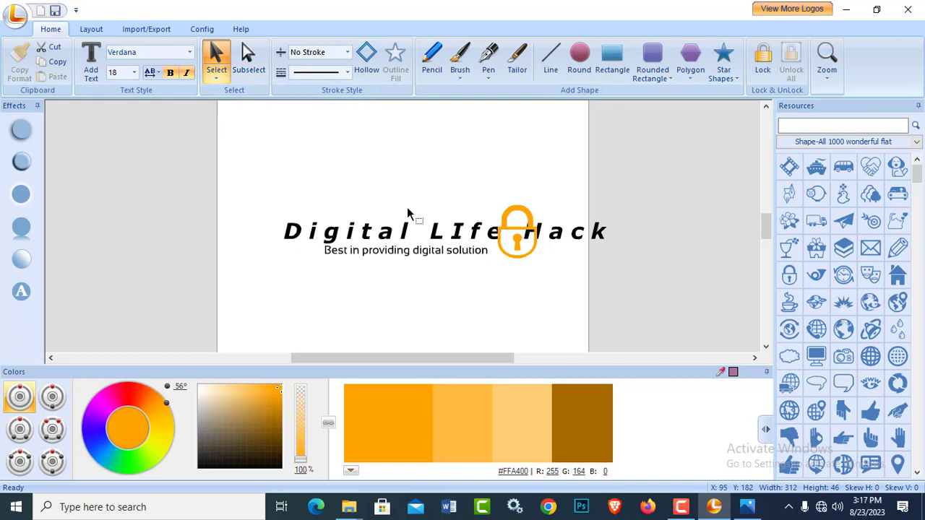
click(246, 139)
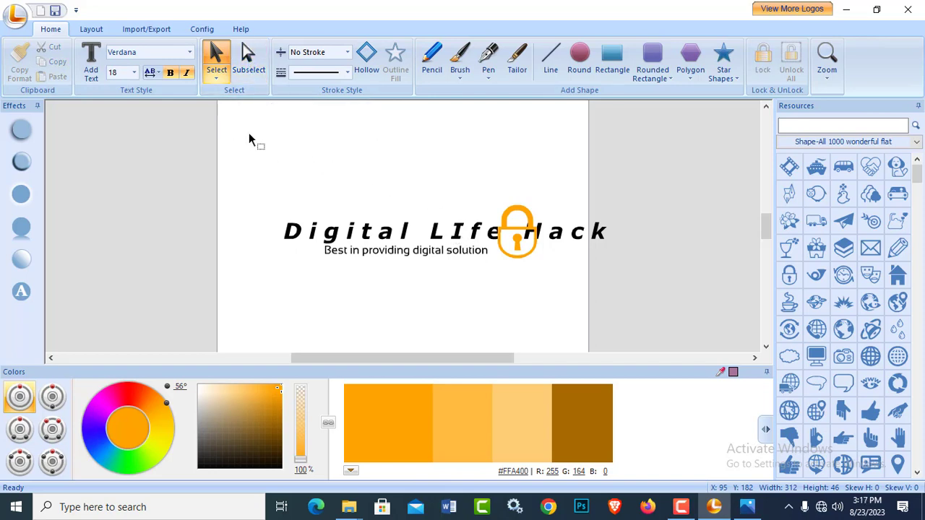
click(407, 241)
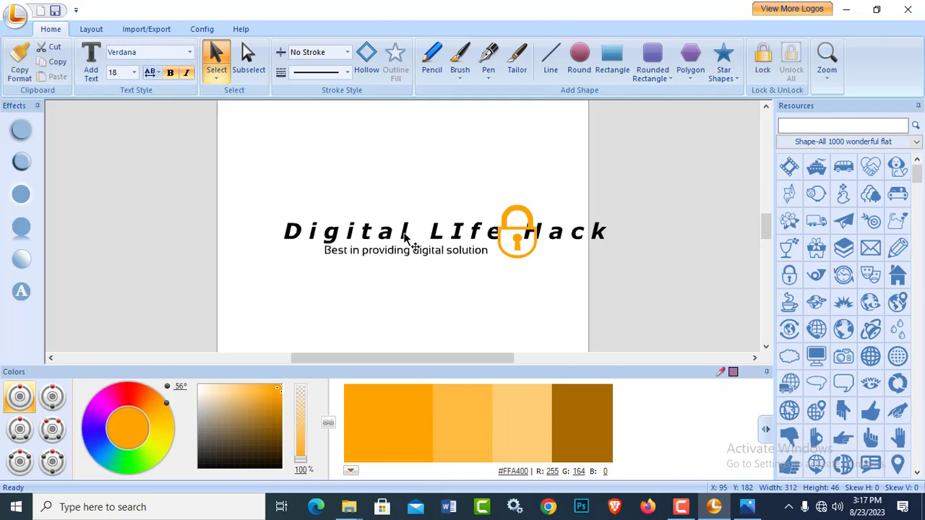
click(215, 59)
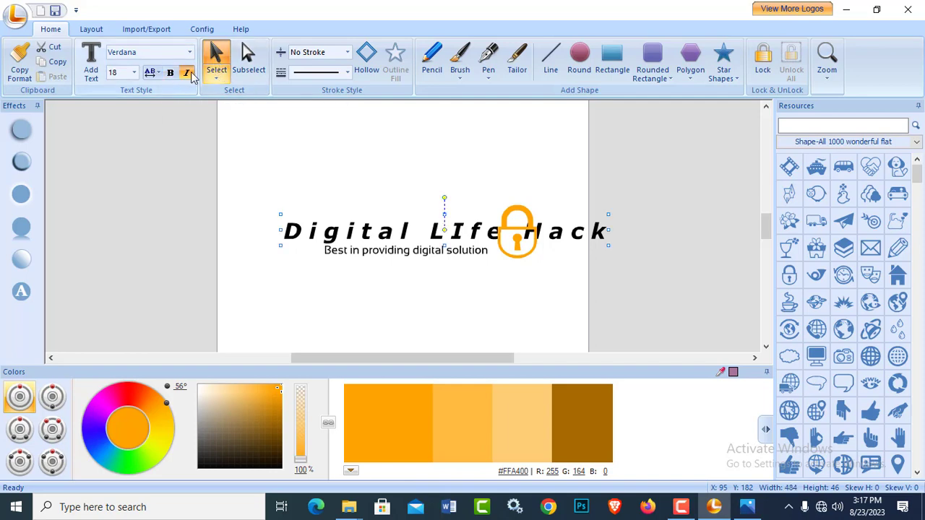
Reset the letter spacing of the "Digital LIfe Hack" headline to 0 and deselect it.
click(153, 73)
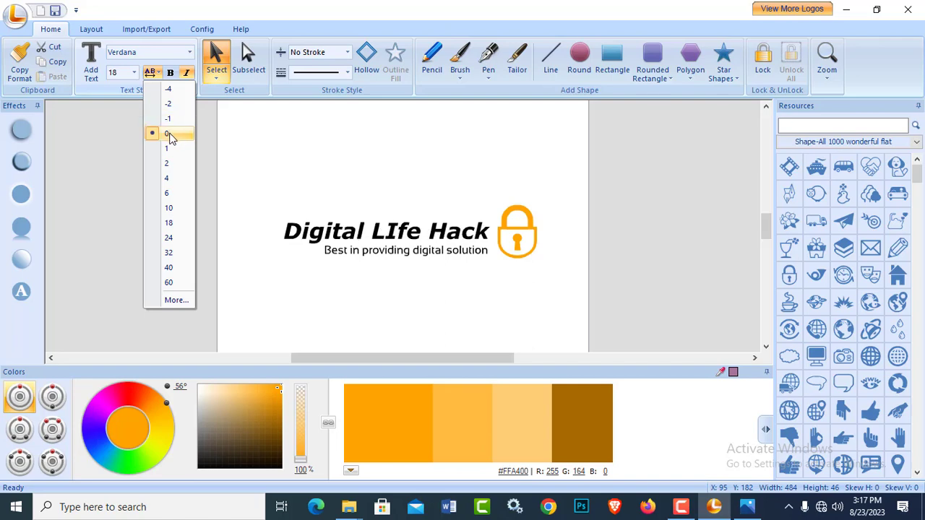
click(170, 137)
click(351, 159)
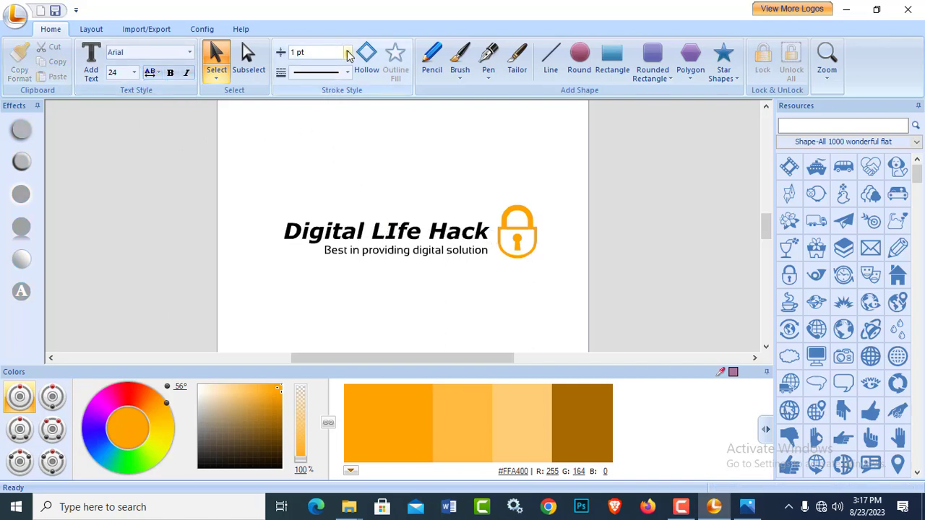
Preview the available stroke widths on the headline and check the same options for the padlock icon.
click(376, 238)
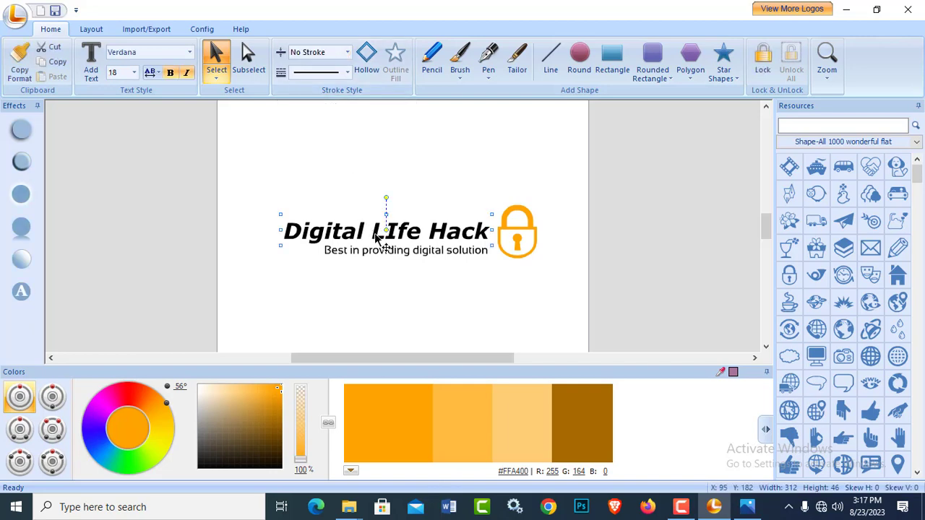
click(348, 53)
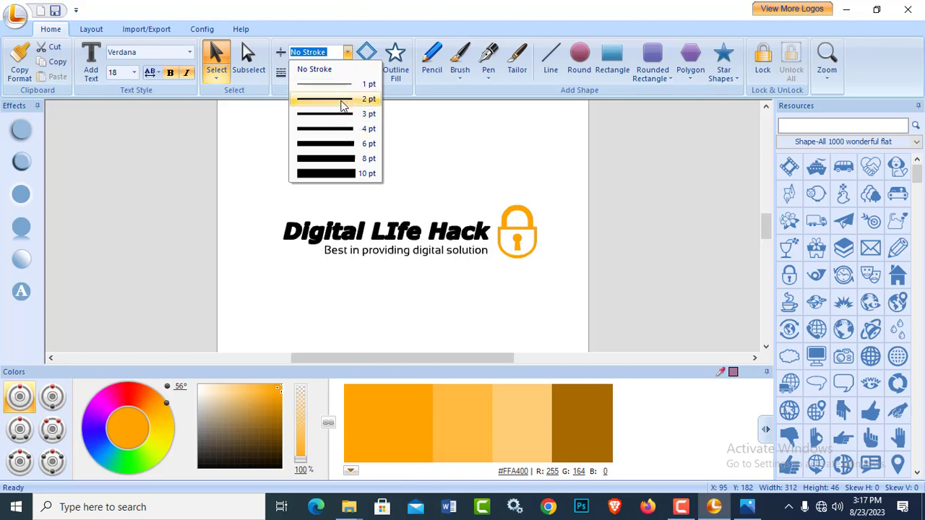
click(533, 233)
click(532, 233)
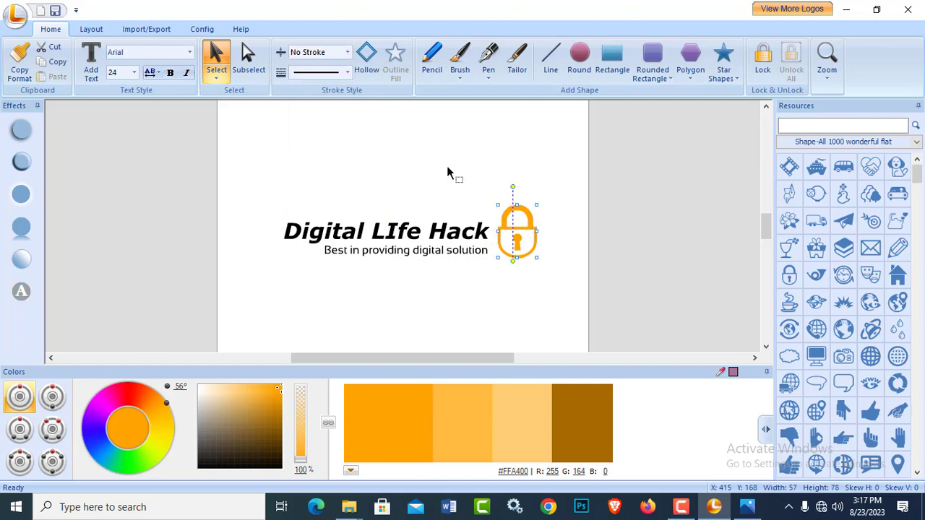
click(345, 52)
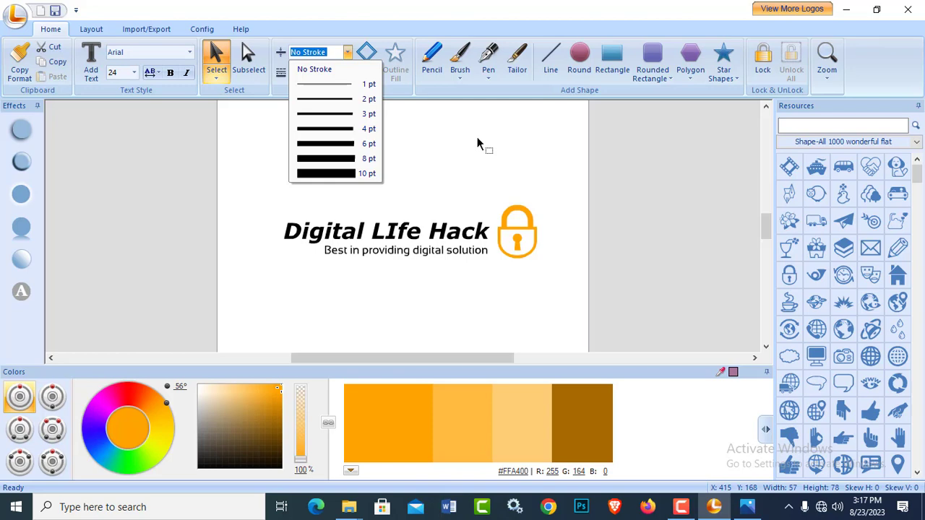
click(430, 123)
click(431, 123)
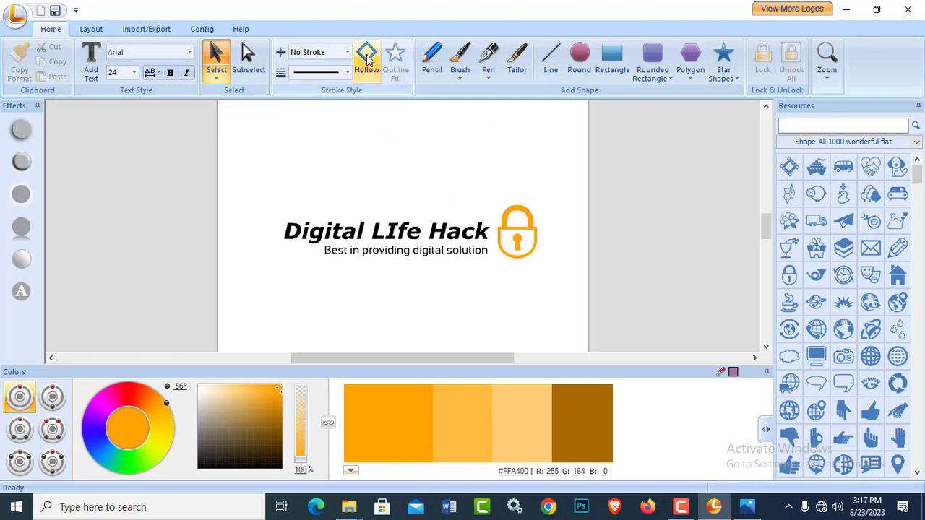
Make the padlock icon hollow and give it a 1 pt stroke.
click(509, 235)
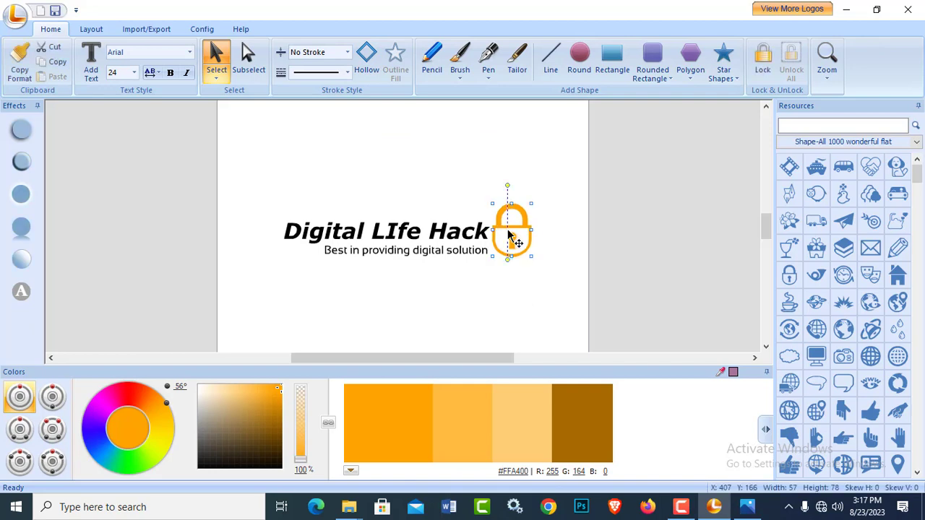
click(366, 55)
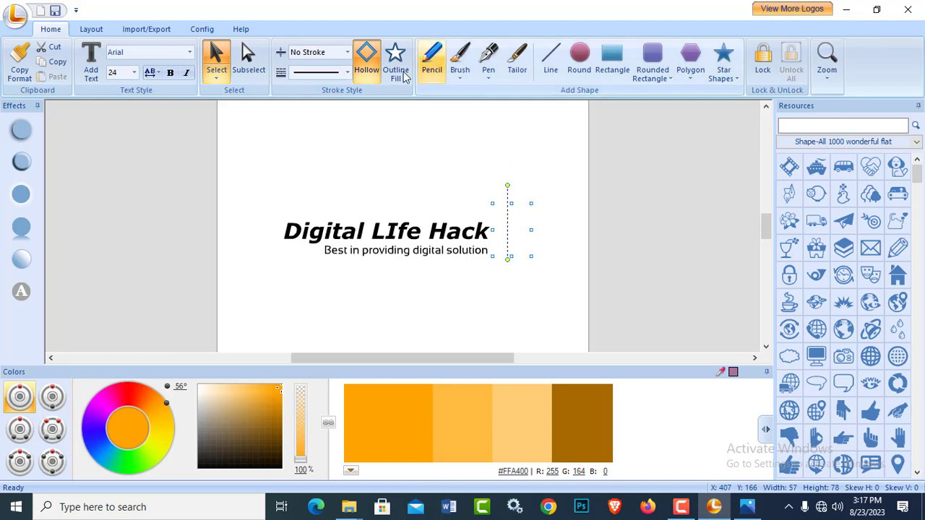
click(341, 58)
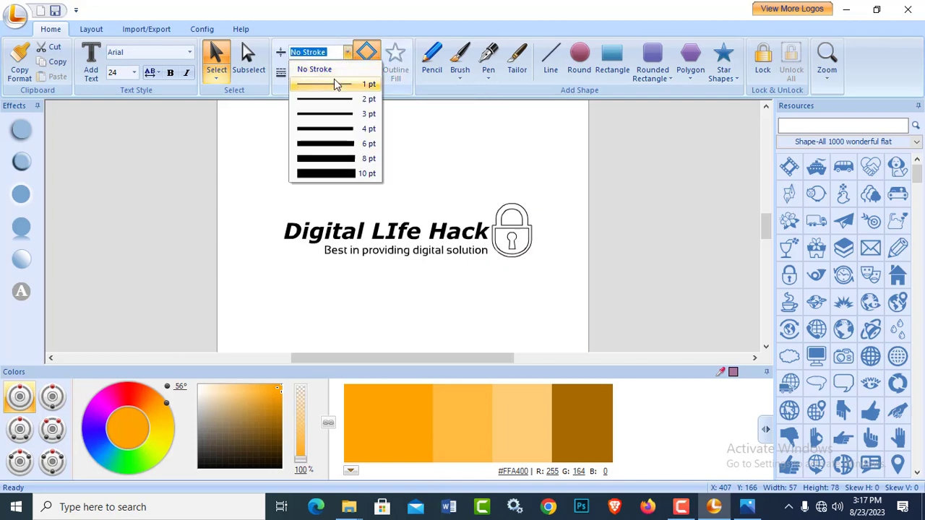
click(323, 83)
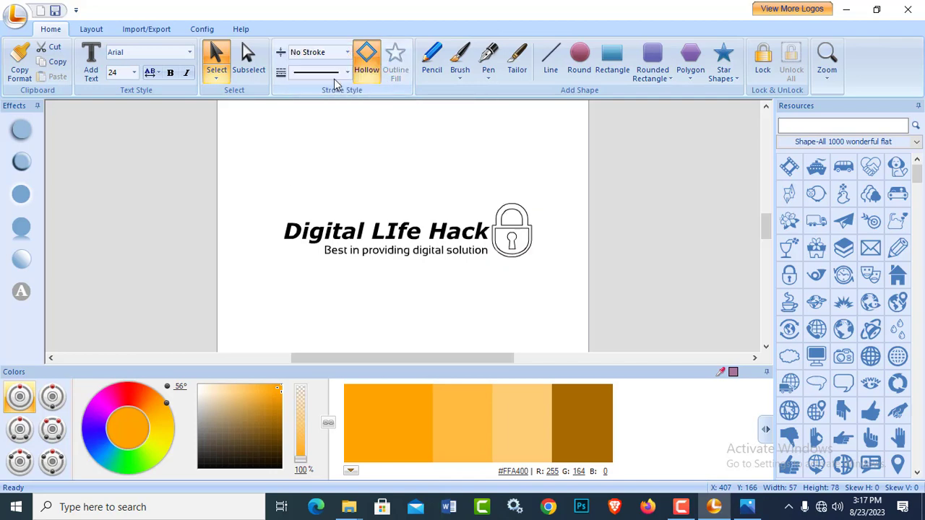
click(549, 178)
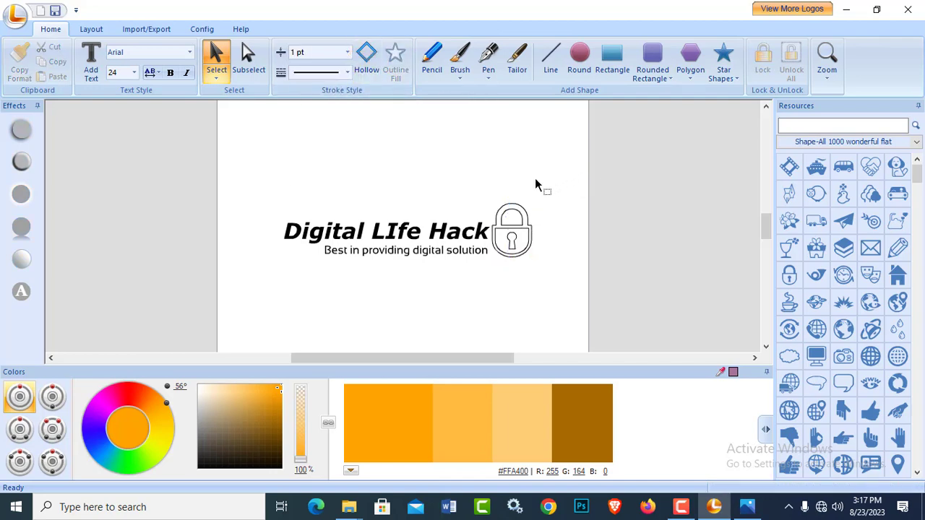
click(532, 233)
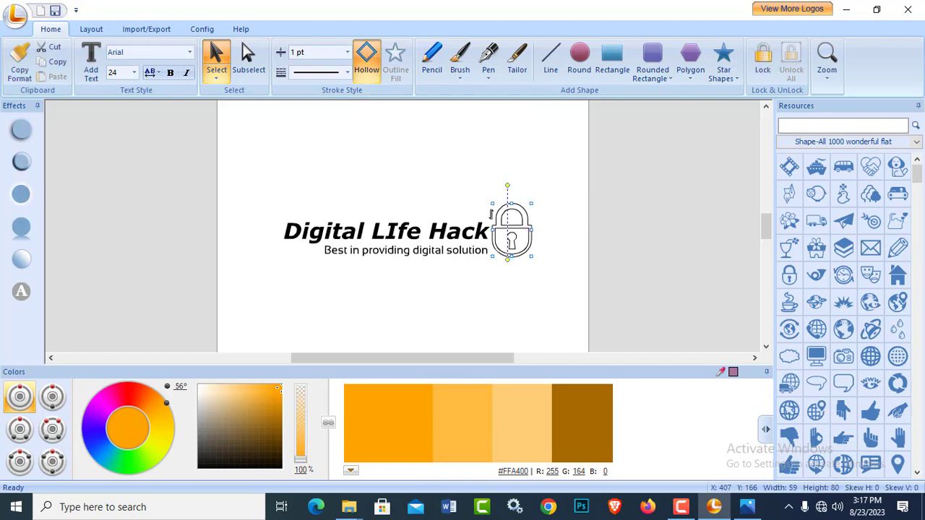
Above the headline, draw a freehand Pencil curve about 146 by 94 and a wavy Brush stroke about 216 by 113.
click(432, 68)
mouse_move(359, 148)
mouse_down()
mouse_move(398, 134)
mouse_move(413, 175)
mouse_move(446, 192)
mouse_move(455, 151)
mouse_up()
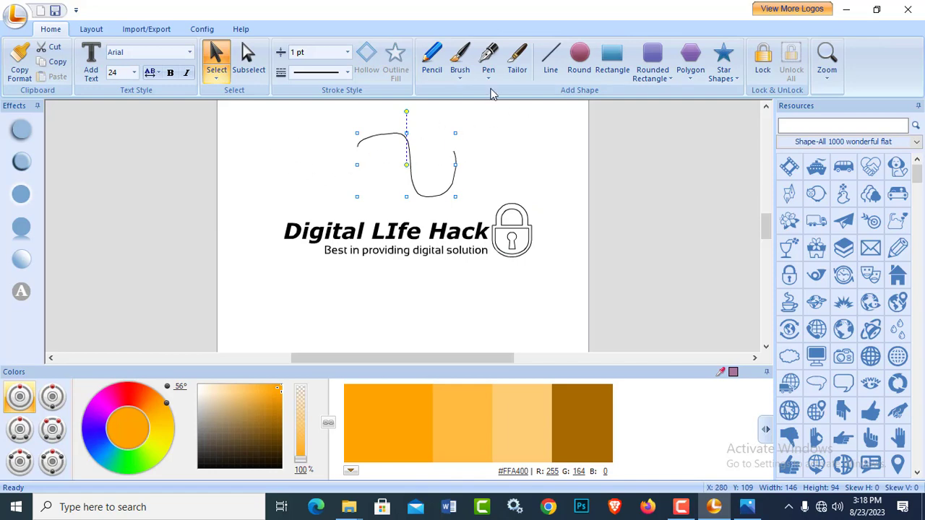
click(460, 62)
mouse_move(339, 175)
mouse_down()
mouse_move(368, 164)
mouse_move(392, 185)
mouse_move(421, 166)
mouse_move(417, 145)
mouse_move(456, 124)
mouse_move(487, 165)
mouse_up()
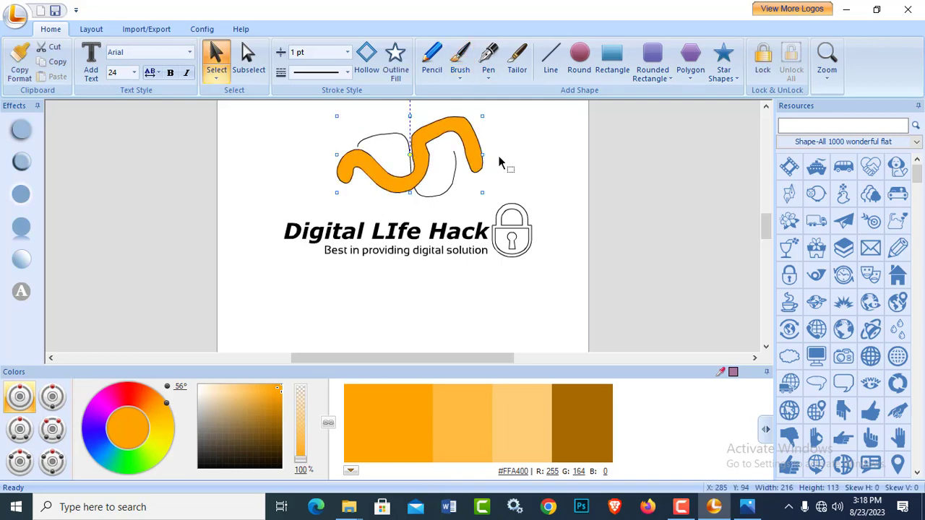
Try out the Pen with a closed irregular shape about 449 by 231 around the logo, and delete it.
click(489, 63)
click(542, 146)
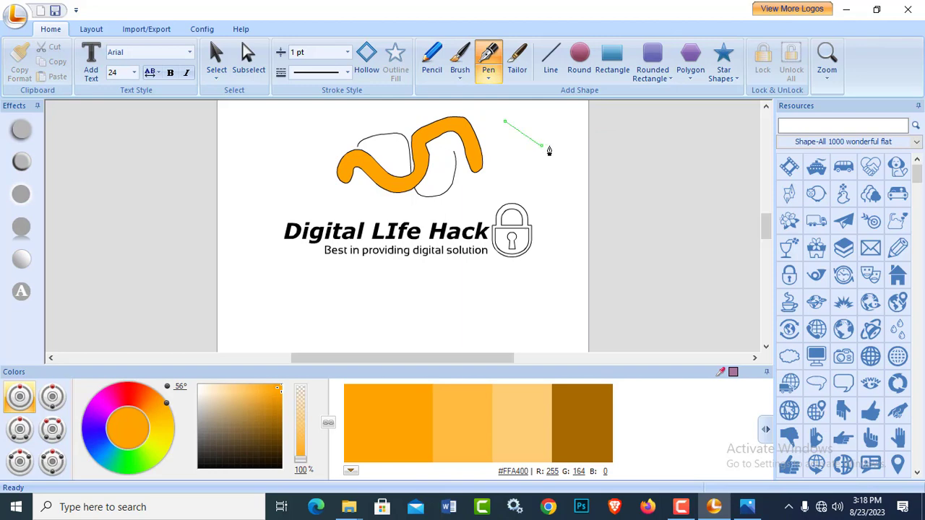
click(572, 154)
click(572, 215)
click(550, 257)
click(511, 265)
click(460, 276)
click(369, 270)
click(305, 274)
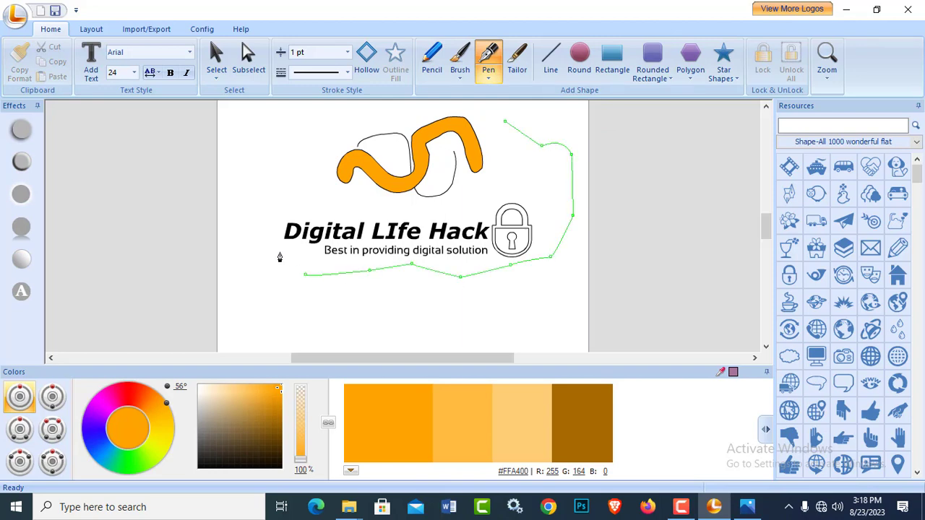
click(274, 246)
click(307, 211)
click(353, 200)
click(417, 196)
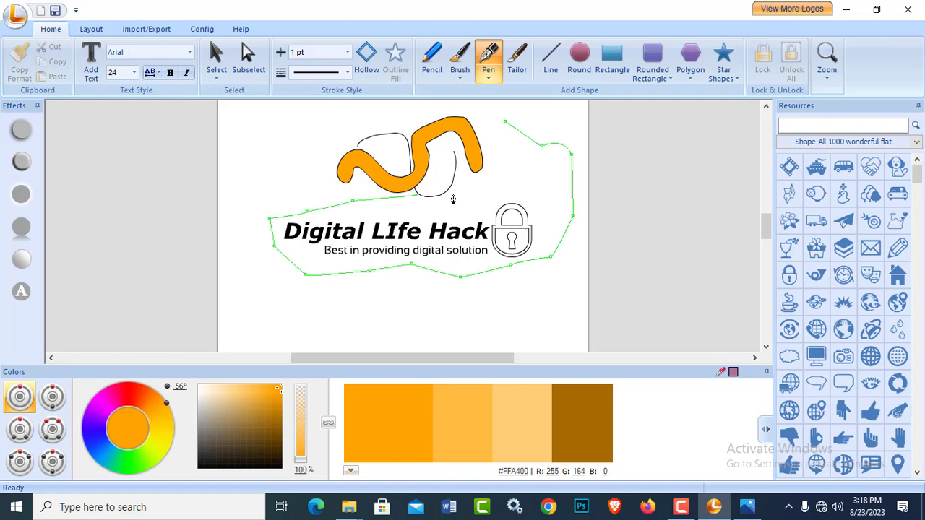
click(453, 193)
click(504, 124)
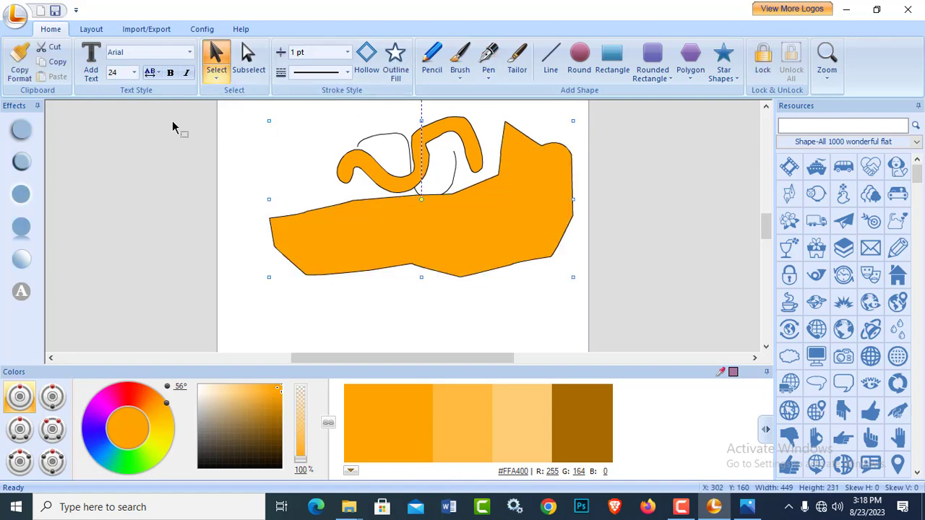
key(Delete)
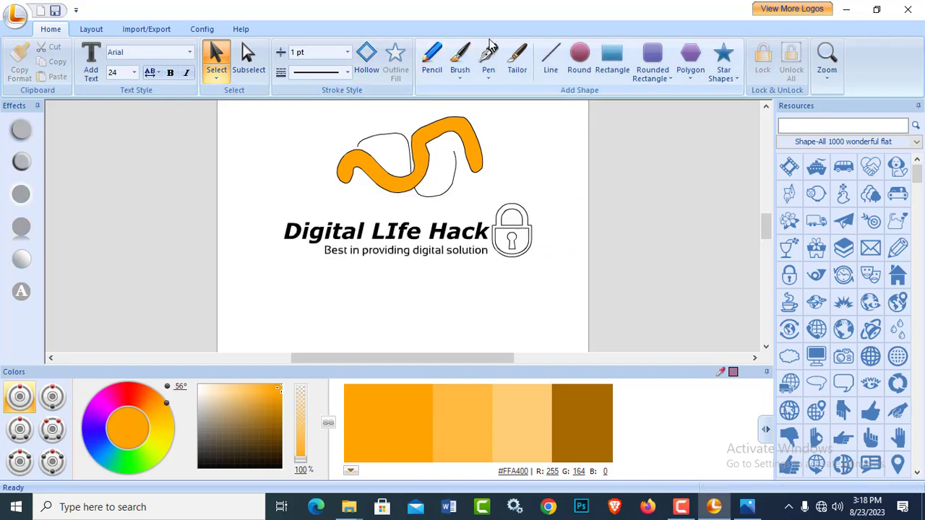
Draw a nearly horizontal line about 341 wide above the logo, and a circle about 87 across with no stroke above the padlock.
click(551, 58)
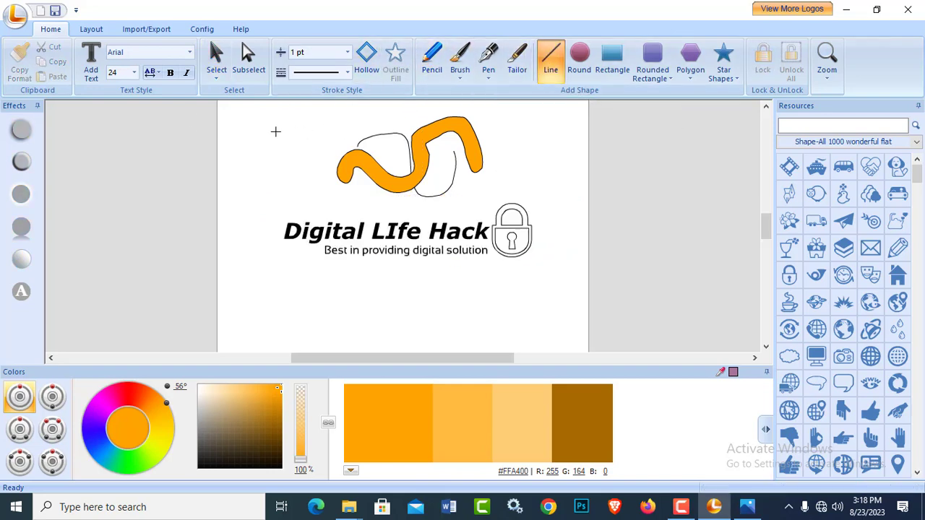
drag(321, 128, 502, 122)
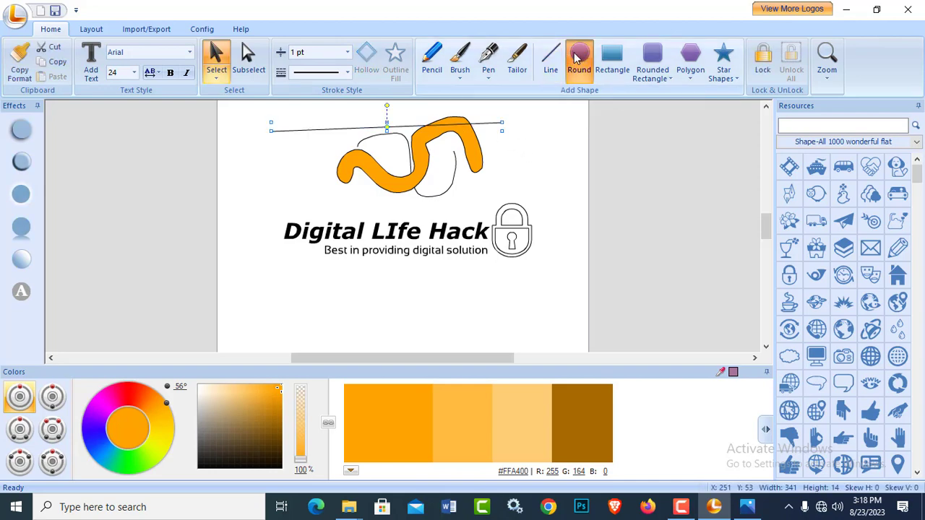
click(579, 58)
drag(496, 145, 552, 195)
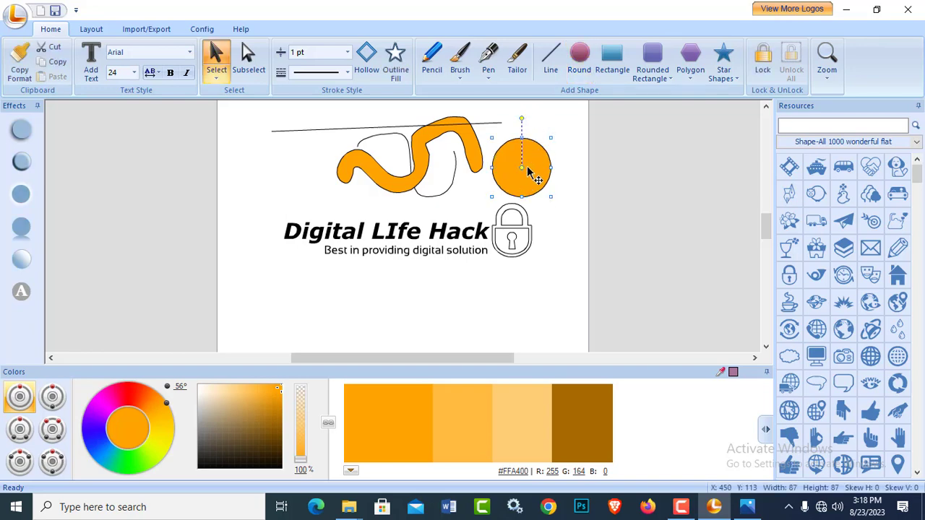
click(348, 52)
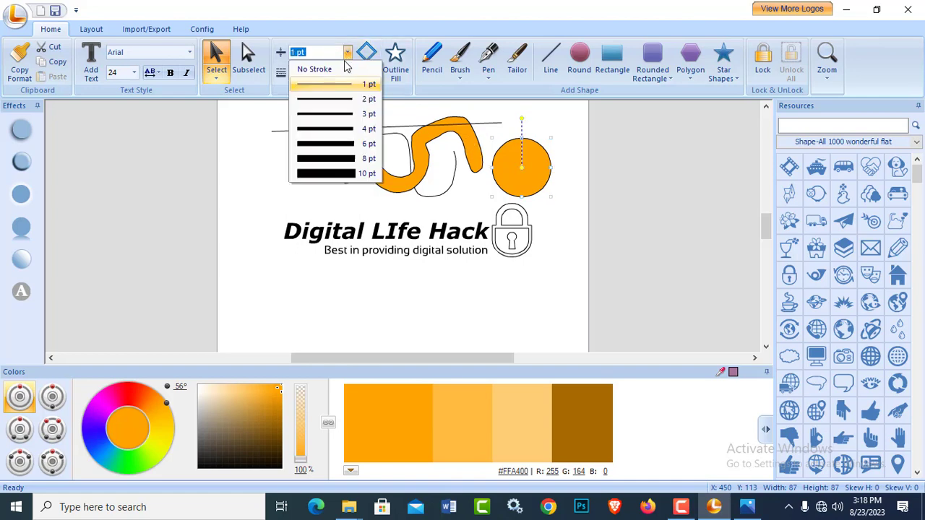
click(308, 69)
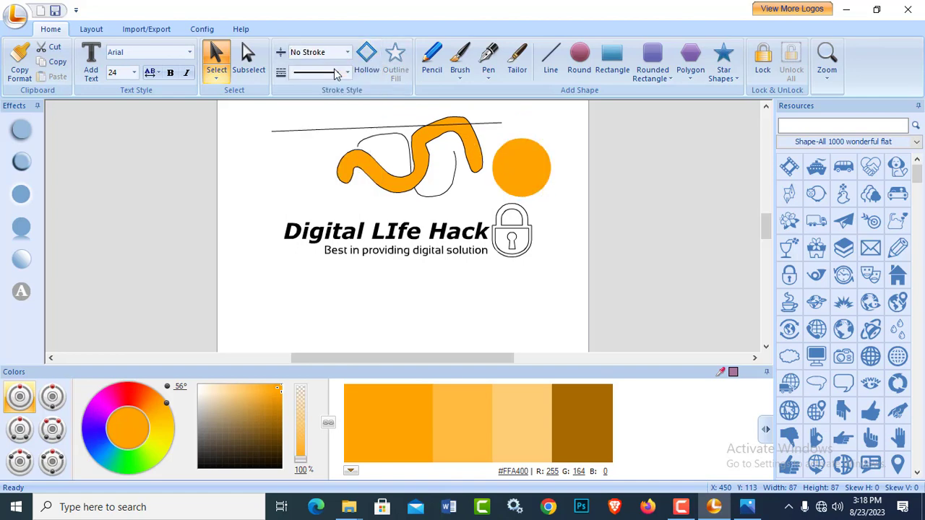
Draw a rectangle about 139 by 81 below the tagline and a rounded rectangle about 97 by 91, with an increased corner radius, above the headline.
click(611, 72)
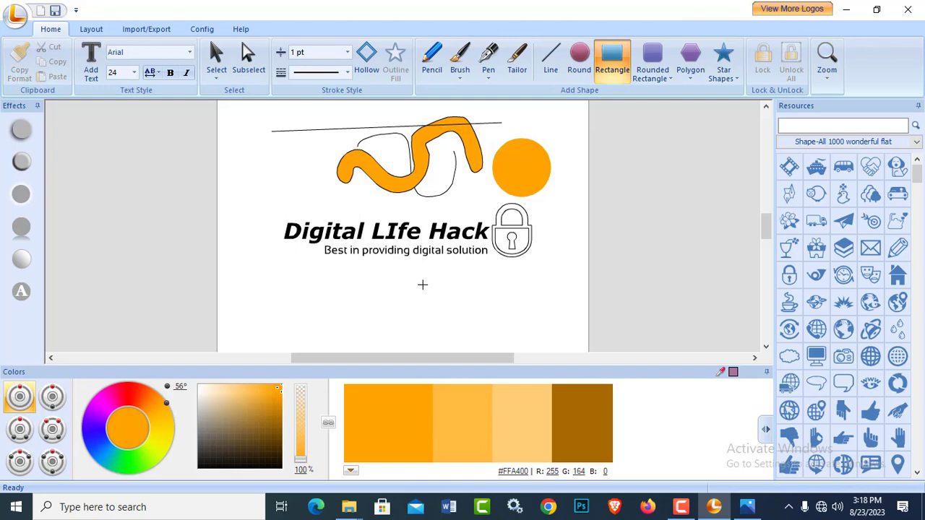
drag(415, 274, 509, 330)
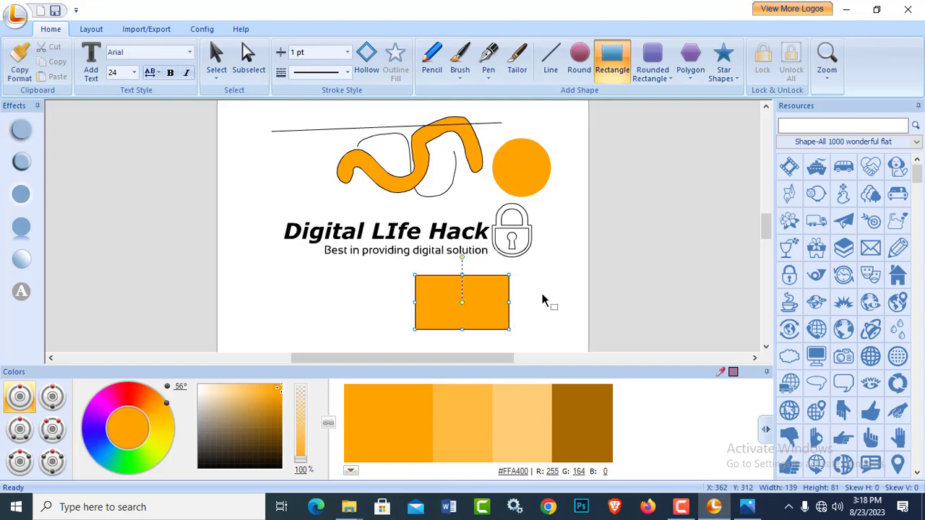
click(662, 80)
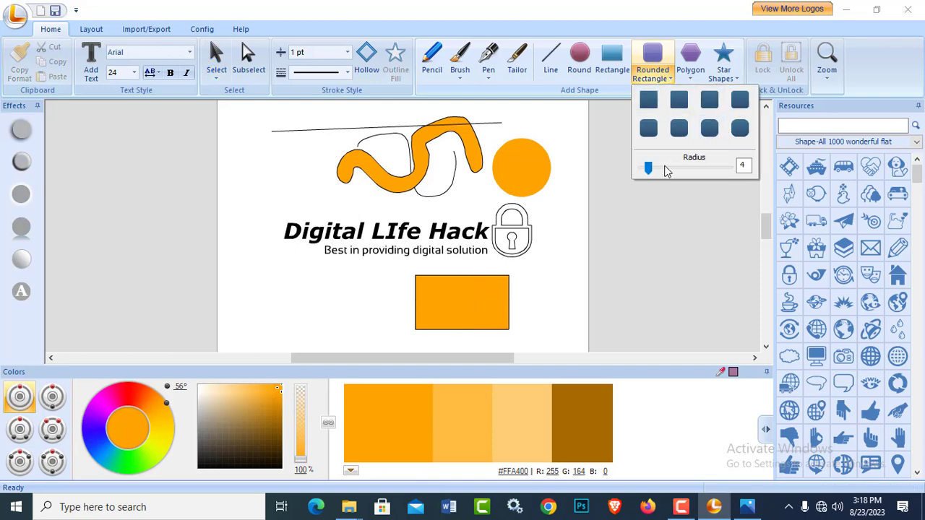
drag(649, 172, 665, 177)
drag(260, 145, 323, 205)
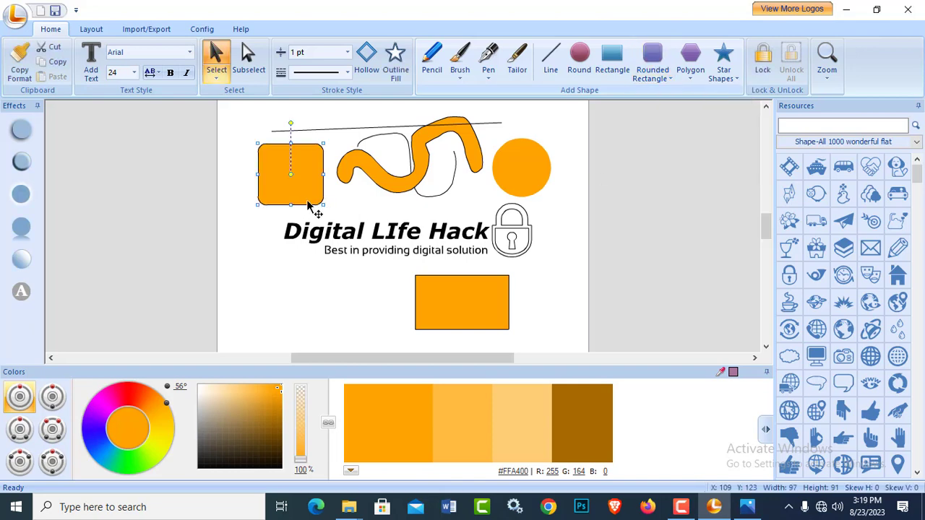
Draw a six-sided polygon about 176 by 164 over the start of the headline.
click(689, 78)
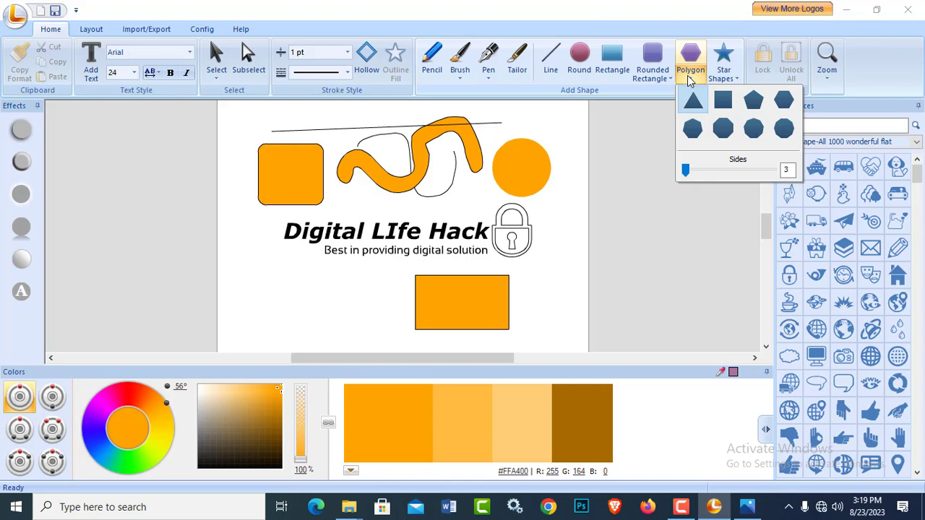
click(724, 102)
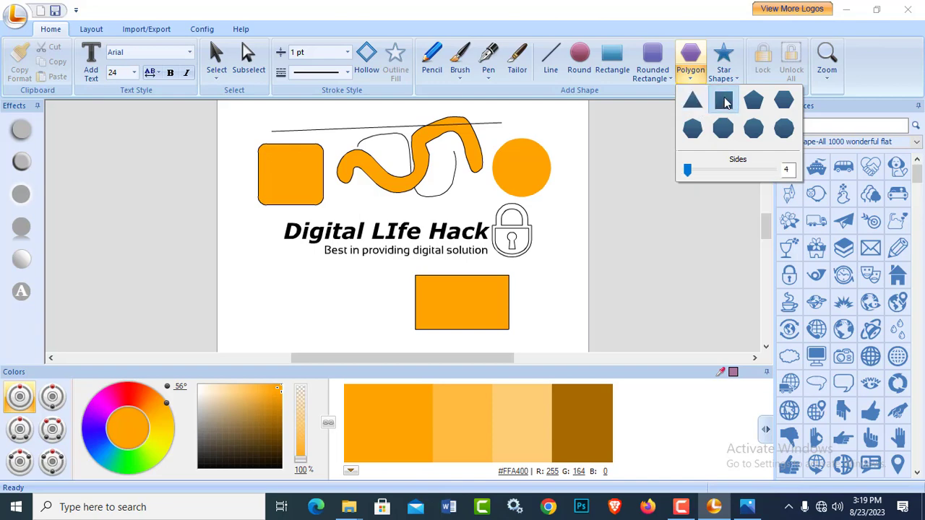
click(690, 104)
click(723, 104)
click(757, 105)
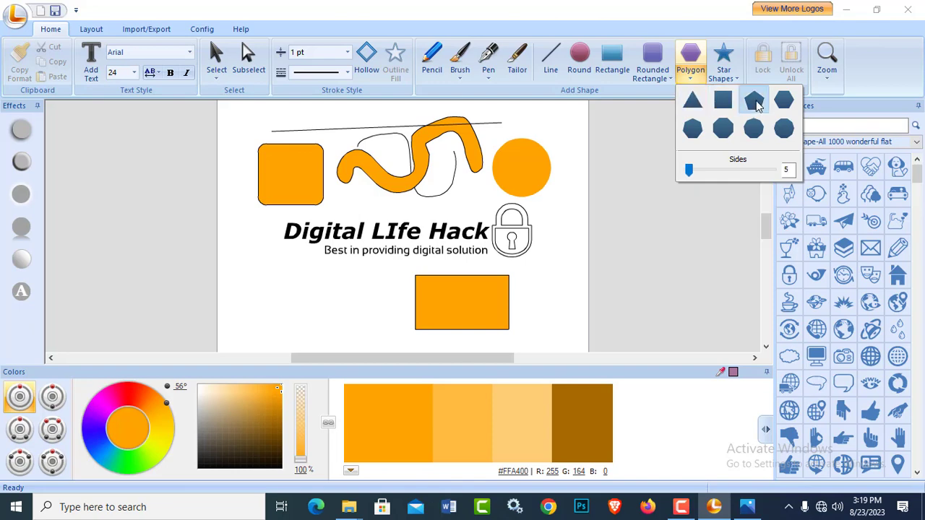
click(786, 101)
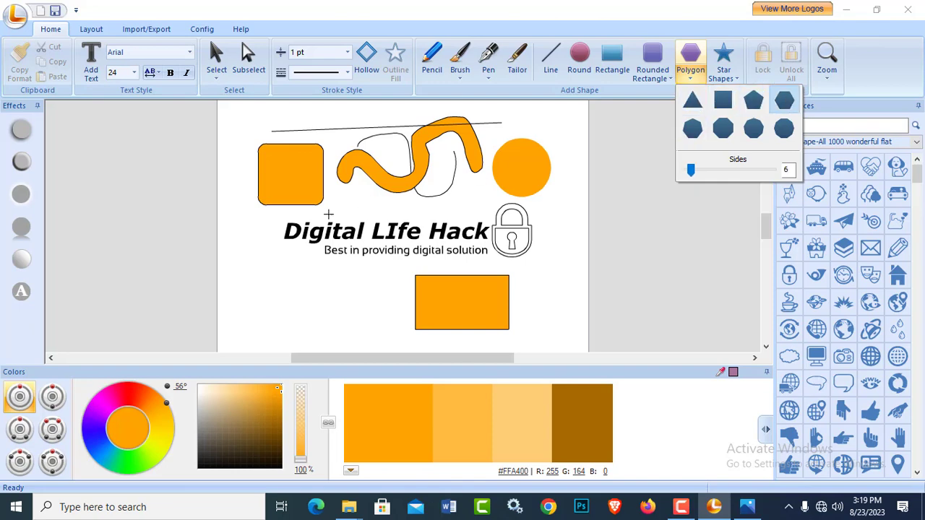
click(258, 263)
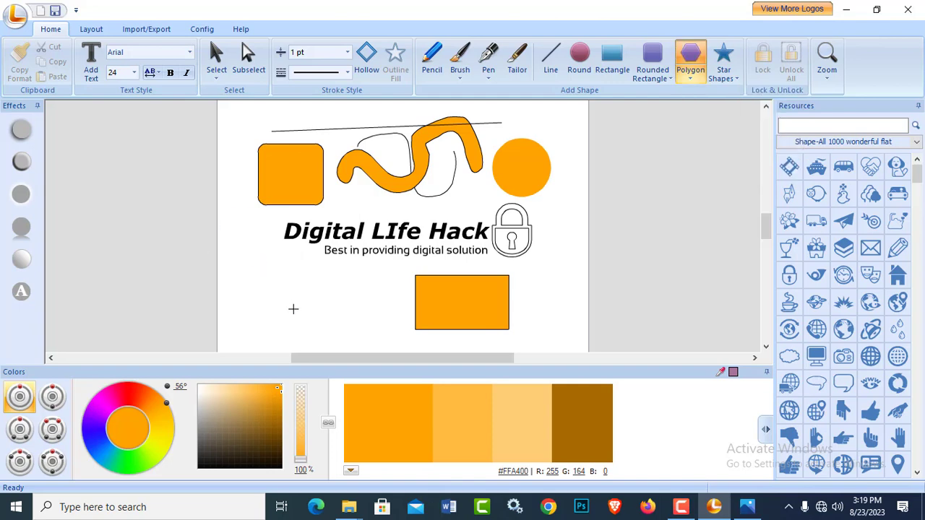
drag(293, 309, 295, 311)
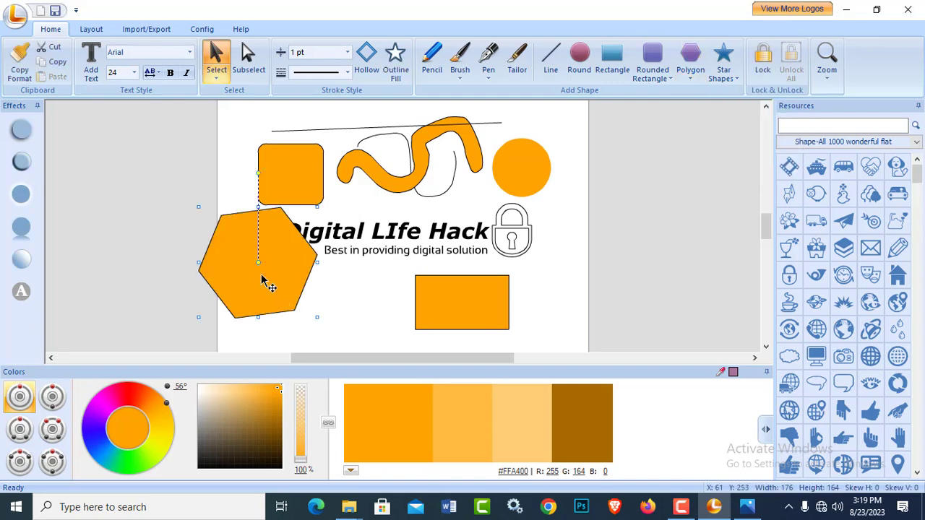
Try to draw a 15-pointed star around the far end of the thin line.
click(691, 71)
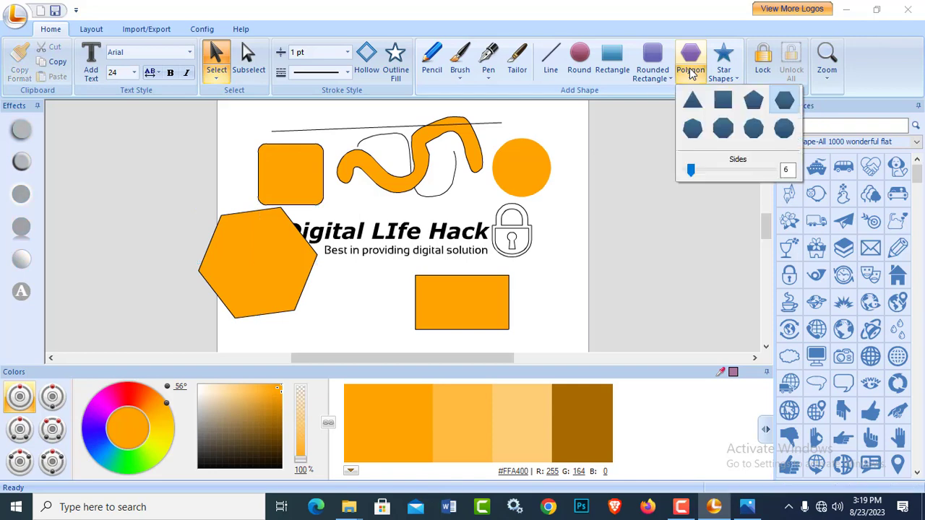
click(733, 71)
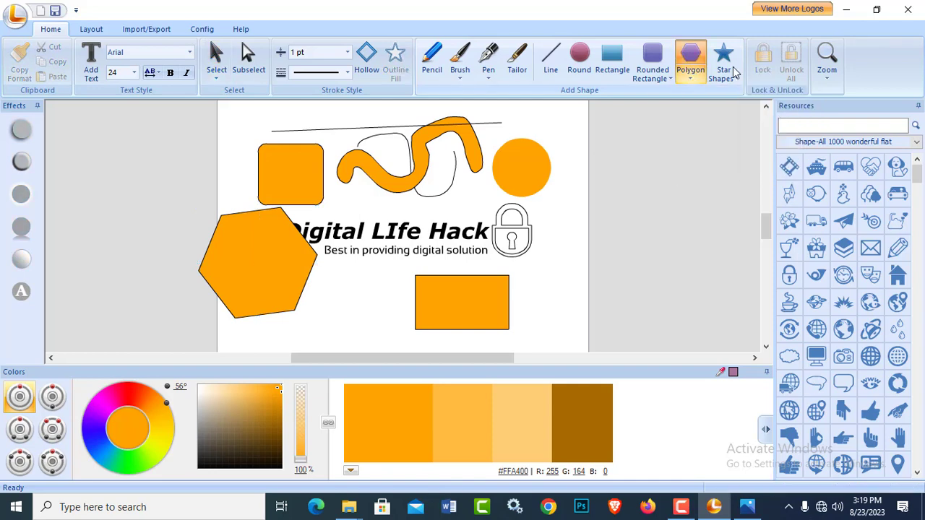
click(731, 75)
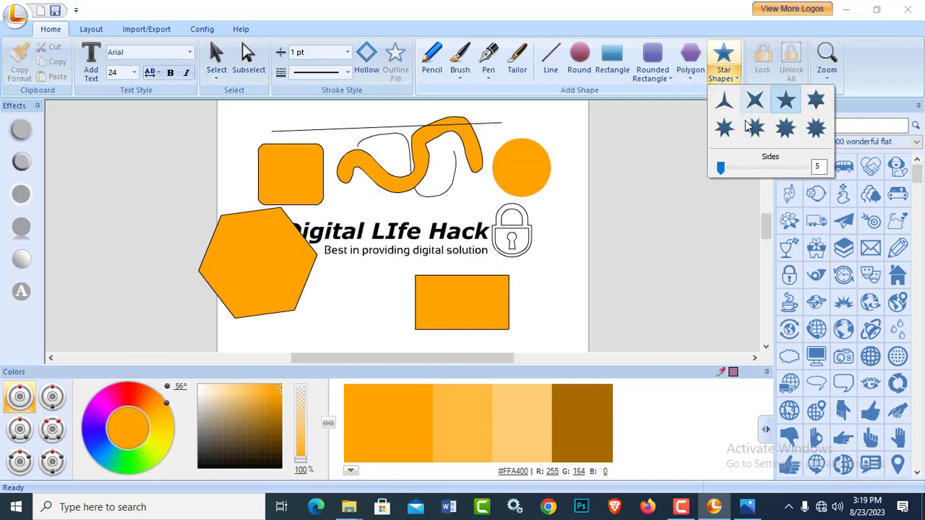
drag(721, 168, 742, 176)
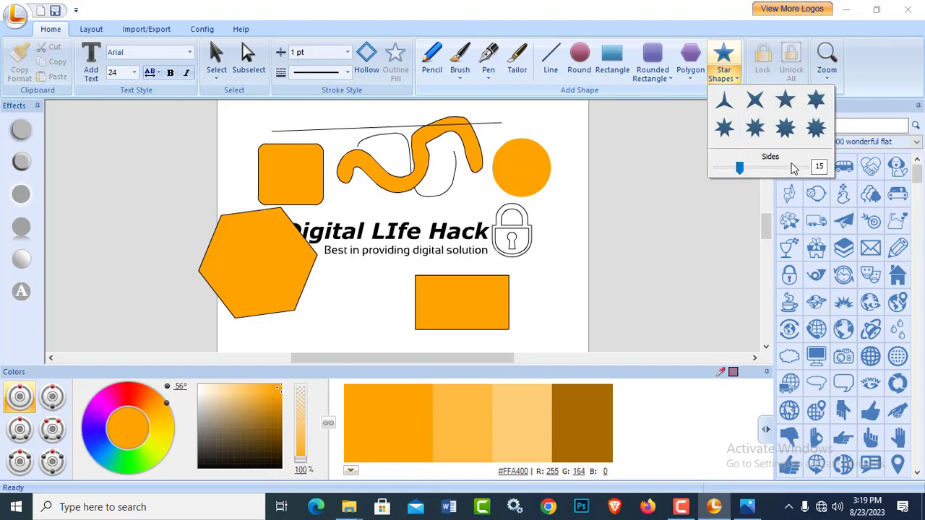
drag(502, 123, 538, 153)
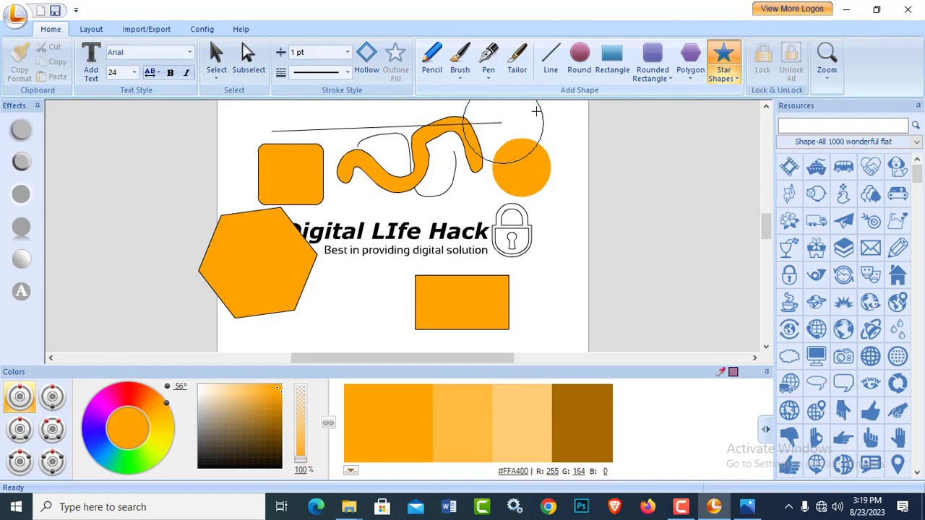
Draw an eight-pointed star about 421 by 421 near the circle, and move it over the headline.
click(726, 74)
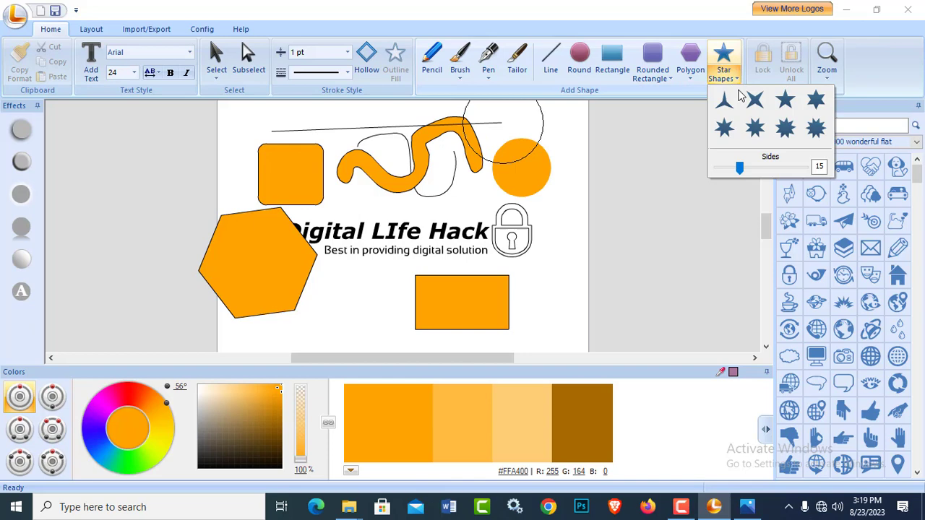
drag(739, 169, 731, 168)
click(754, 130)
drag(503, 194, 537, 248)
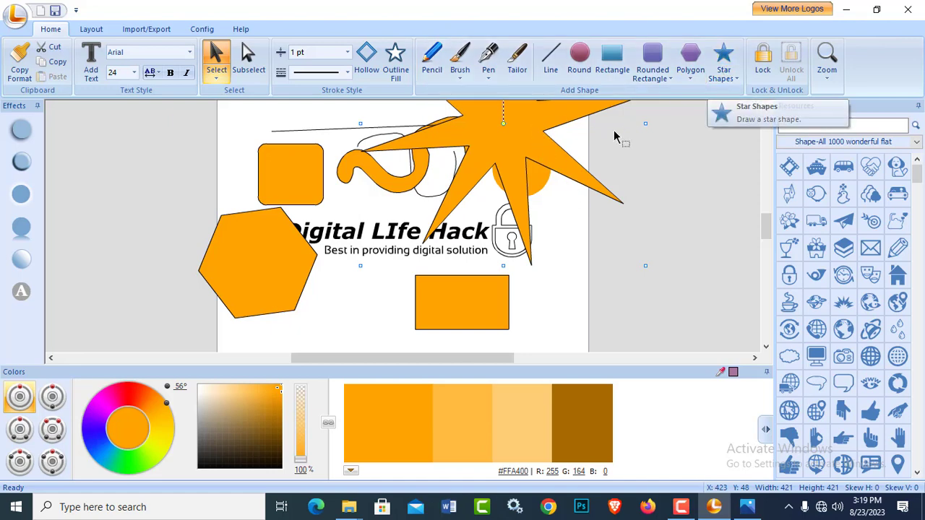
drag(526, 136, 488, 230)
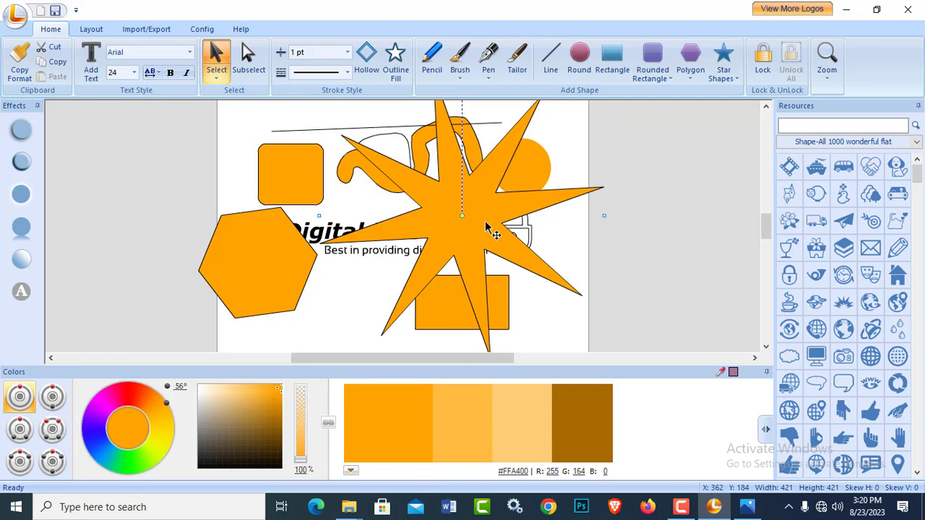
Lock the star and try to move it, and unlock it and shift it toward the page's right edge.
click(763, 60)
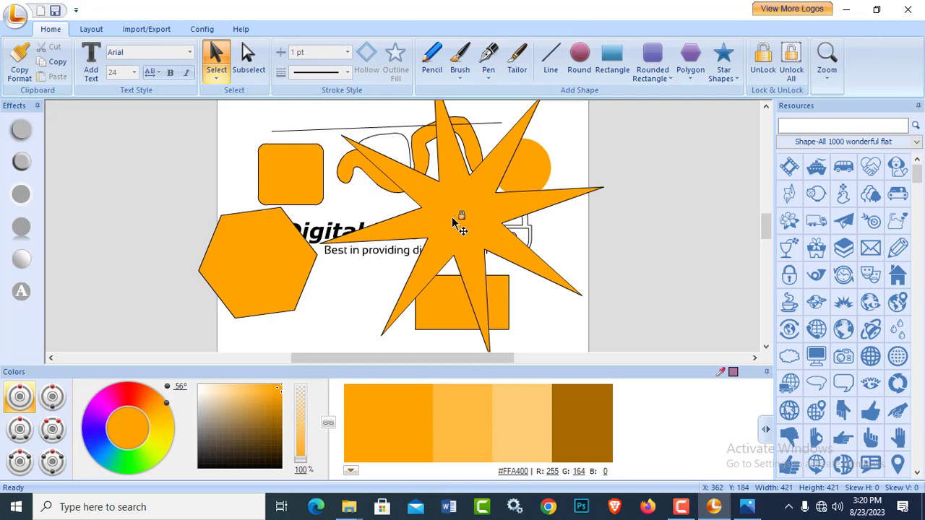
drag(451, 219, 475, 224)
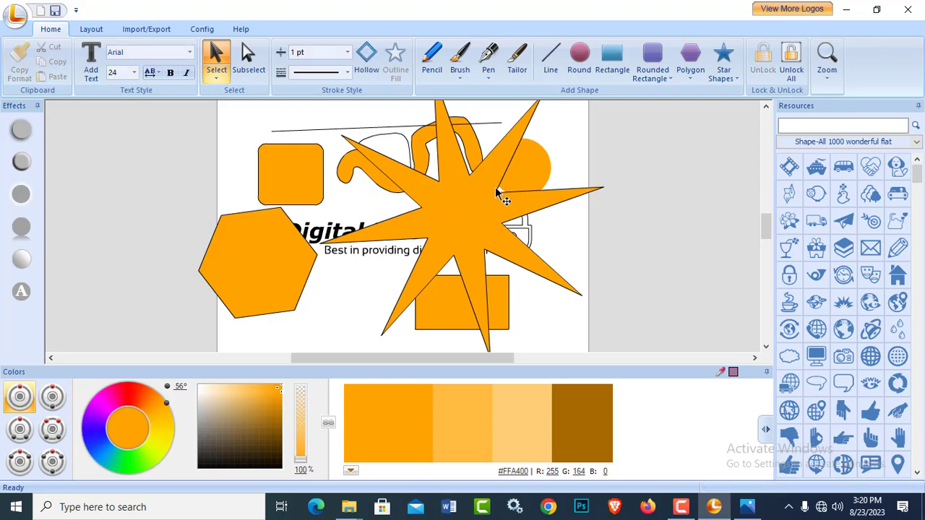
click(463, 213)
click(763, 59)
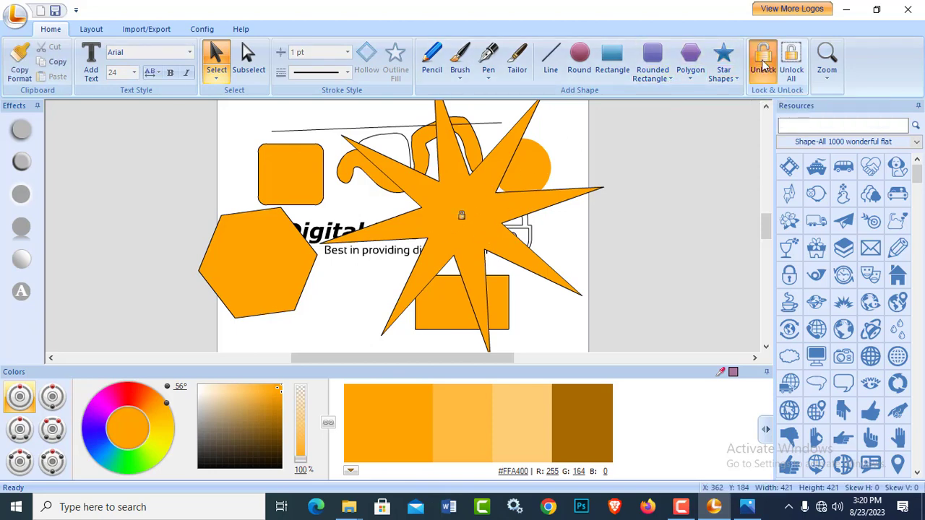
drag(467, 231, 527, 237)
Delete the star, the logo and all the other drawn shapes except the thin line.
drag(694, 275, 580, 269)
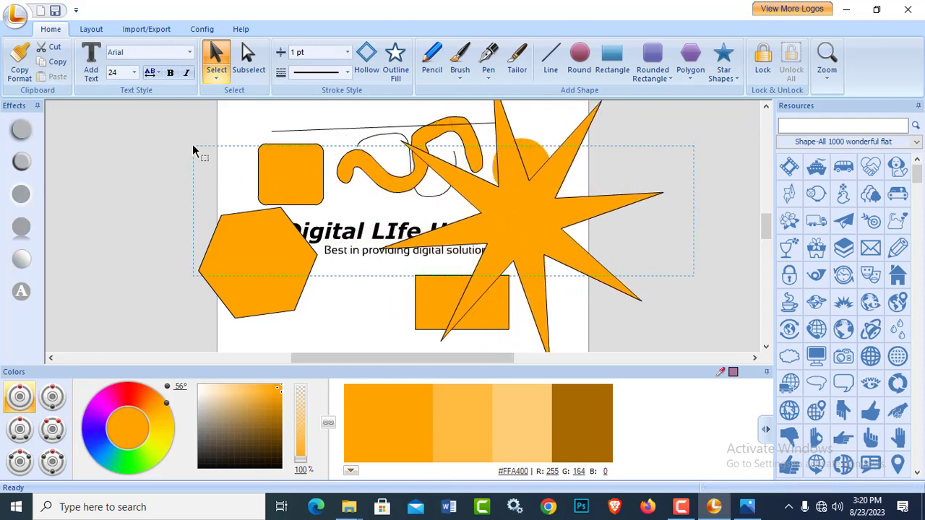
drag(192, 149, 192, 149)
key(Delete)
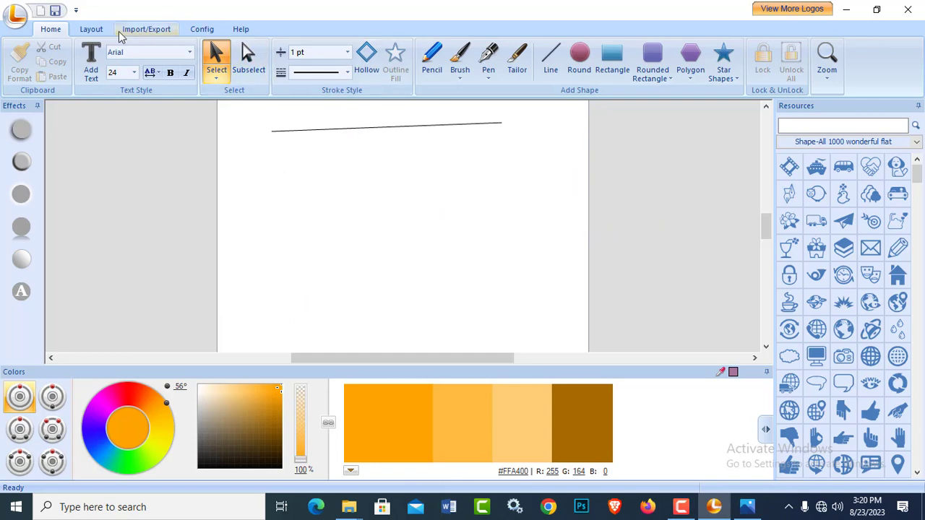
Place the flower, gift box and globe-with-arrows shapes from the resource library on the empty page below the line.
click(90, 29)
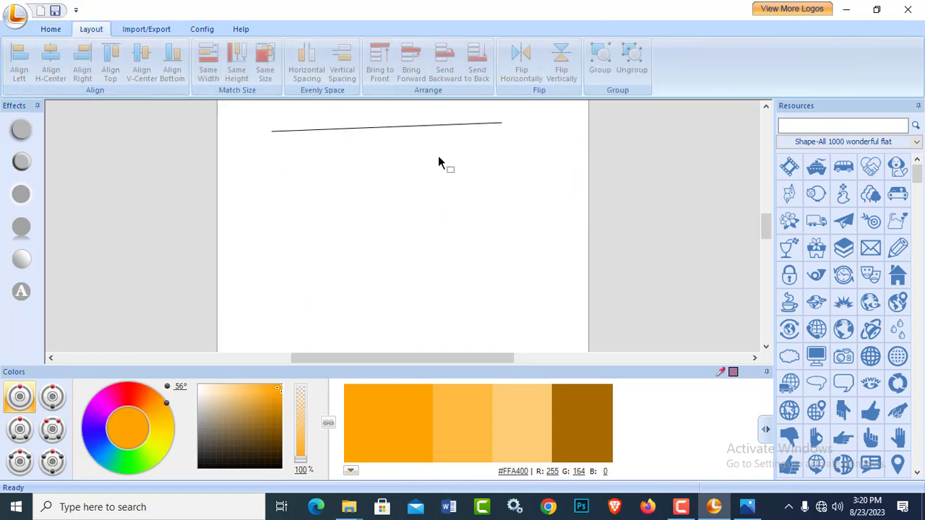
click(48, 29)
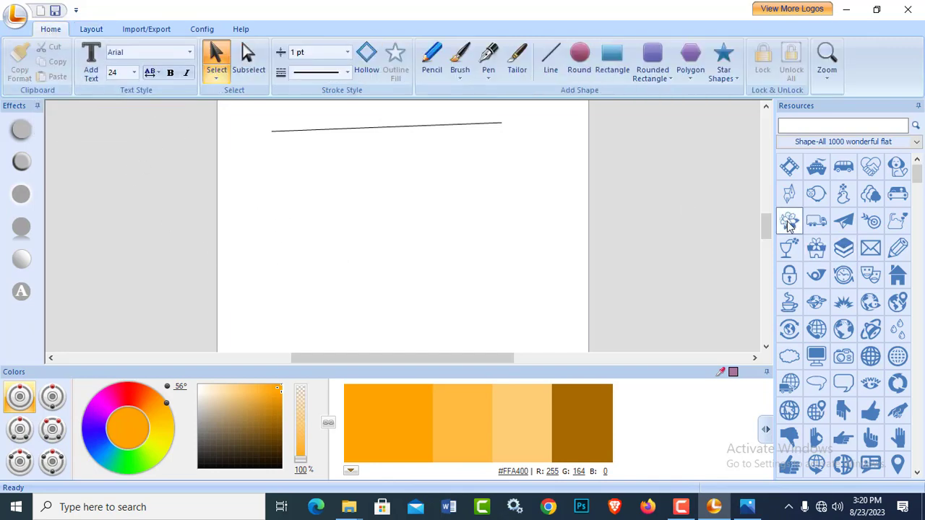
drag(781, 227, 355, 191)
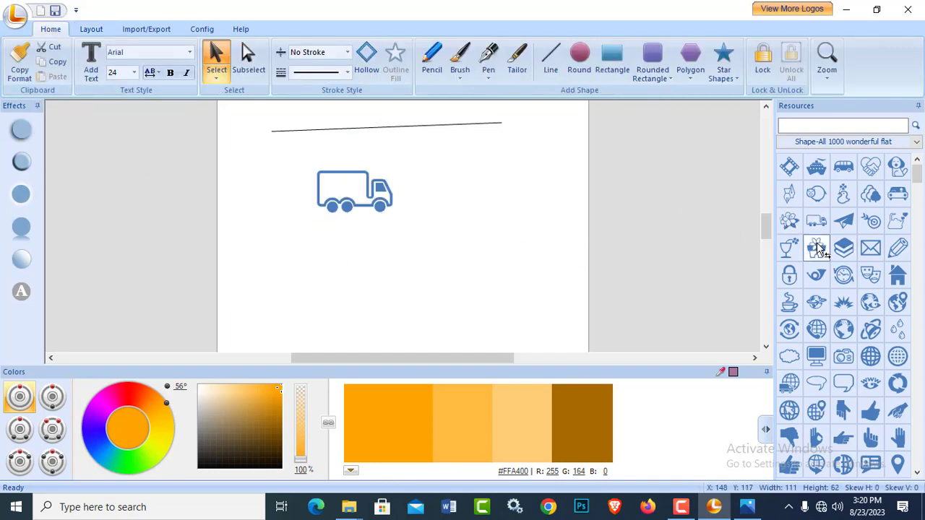
drag(461, 230, 460, 230)
drag(789, 329, 392, 289)
Delete the thin line above the icons.
drag(415, 115, 441, 154)
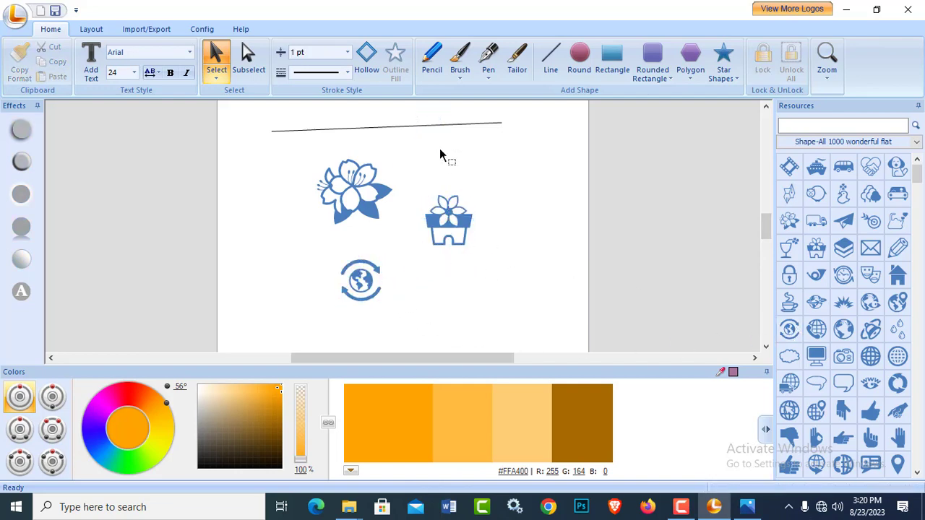
click(331, 129)
key(Delete)
Move the flower slightly up and left, and raise the gift box level with it.
drag(388, 189, 365, 175)
click(465, 165)
click(437, 224)
drag(436, 224, 446, 181)
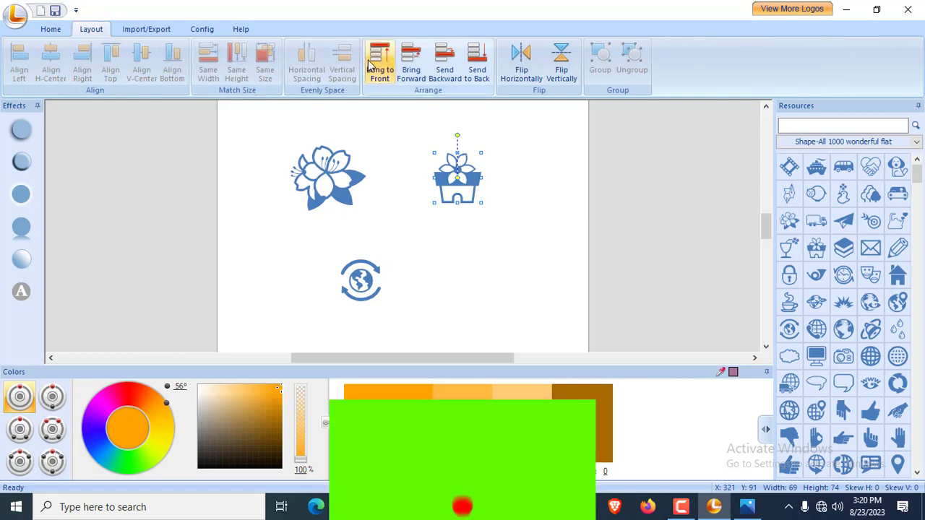
Overlap the gift box and globe icon with the flower, colouring the gift box dark brown and the globe red (#FB0018).
drag(450, 180, 321, 180)
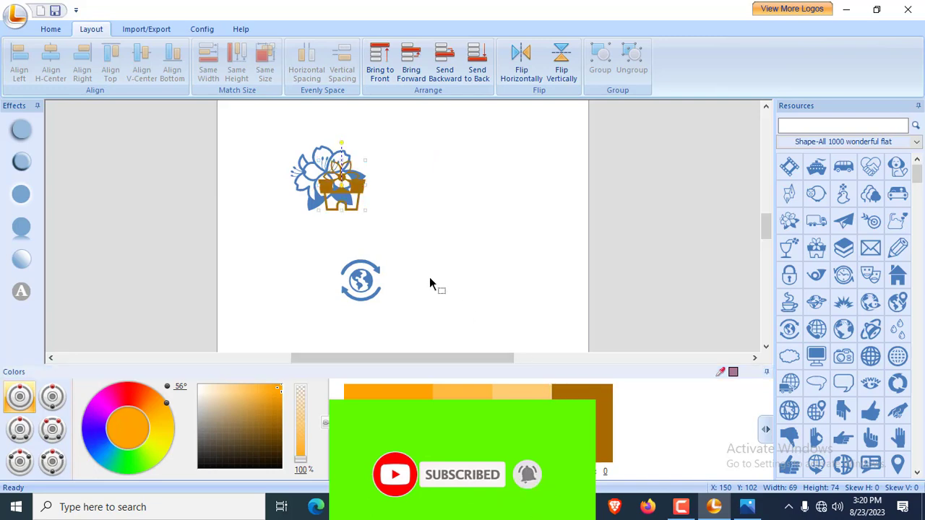
drag(360, 280, 313, 207)
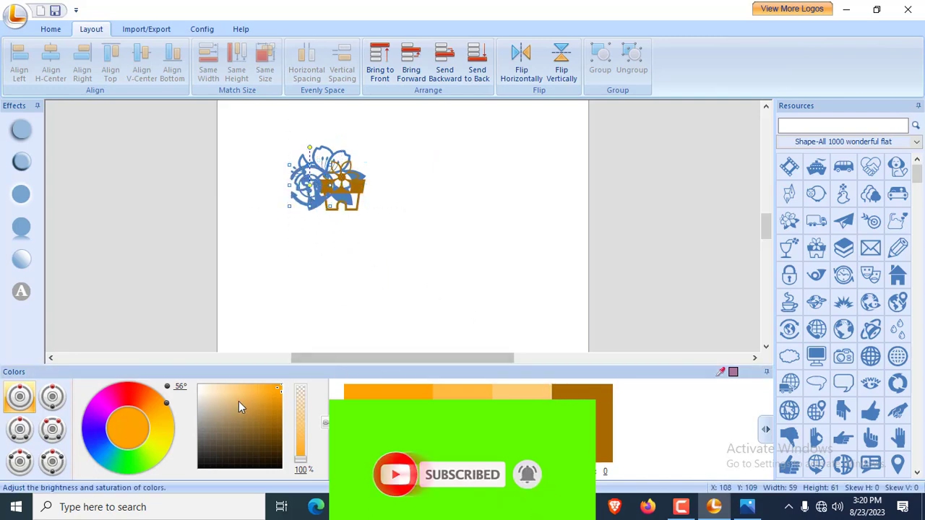
click(126, 385)
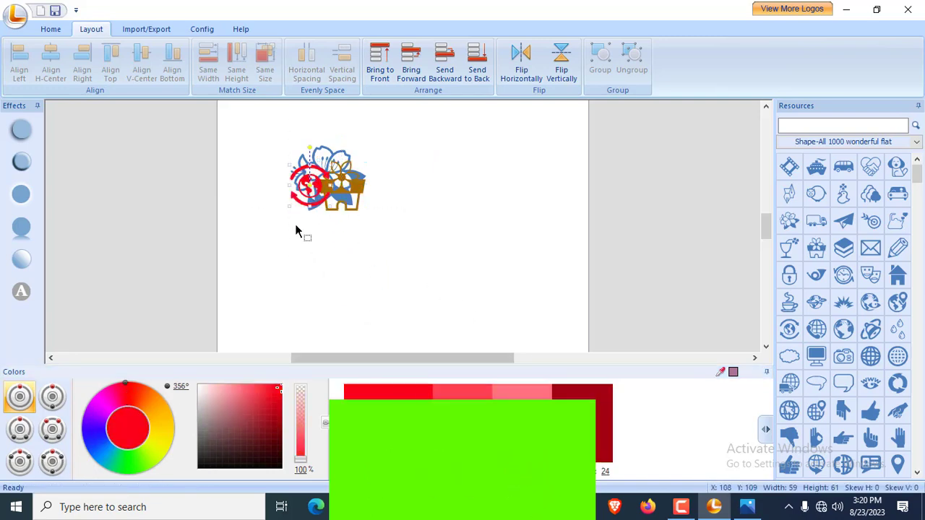
drag(308, 185, 310, 210)
mouse_move(354, 180)
mouse_down()
mouse_move(368, 193)
mouse_move(338, 162)
mouse_move(352, 194)
mouse_up()
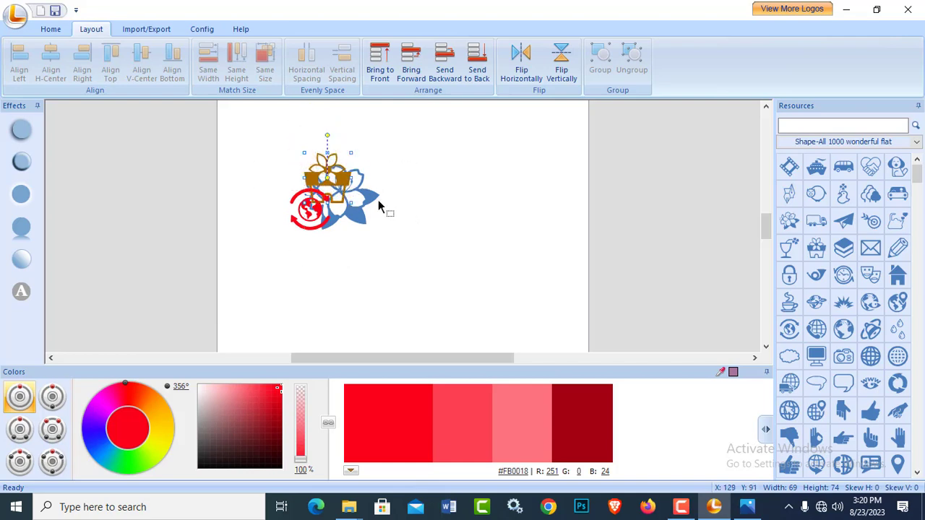
Try the stacking commands on the flower: Bring to Front, Bring Forward, Send Backward and Send to Back.
click(381, 203)
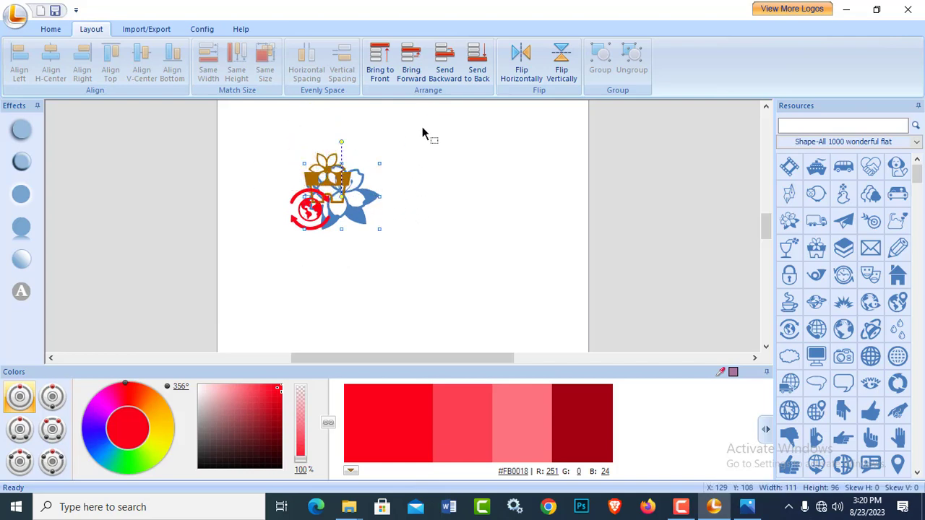
click(382, 65)
click(413, 70)
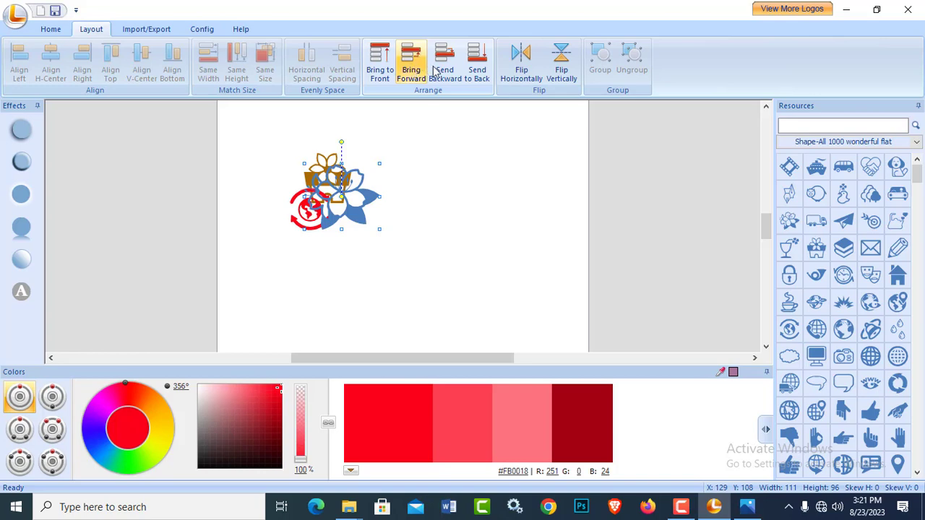
click(447, 70)
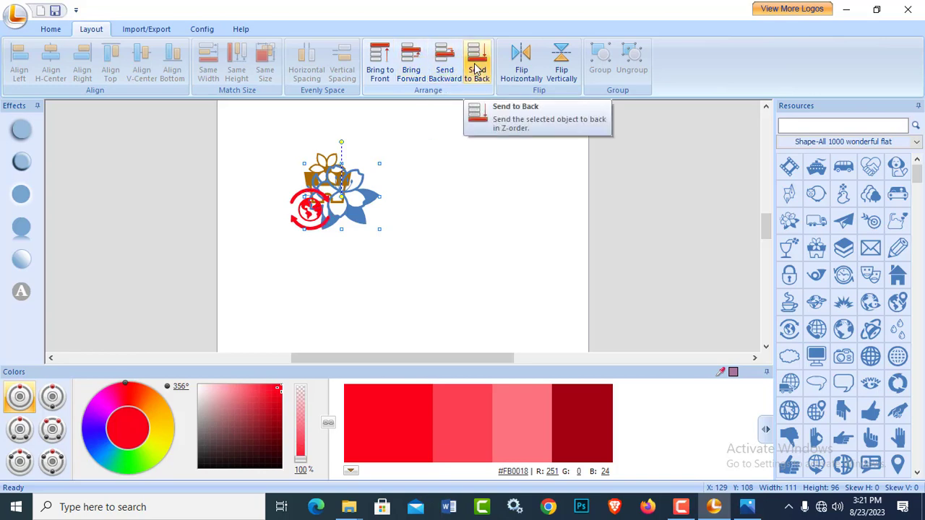
click(477, 68)
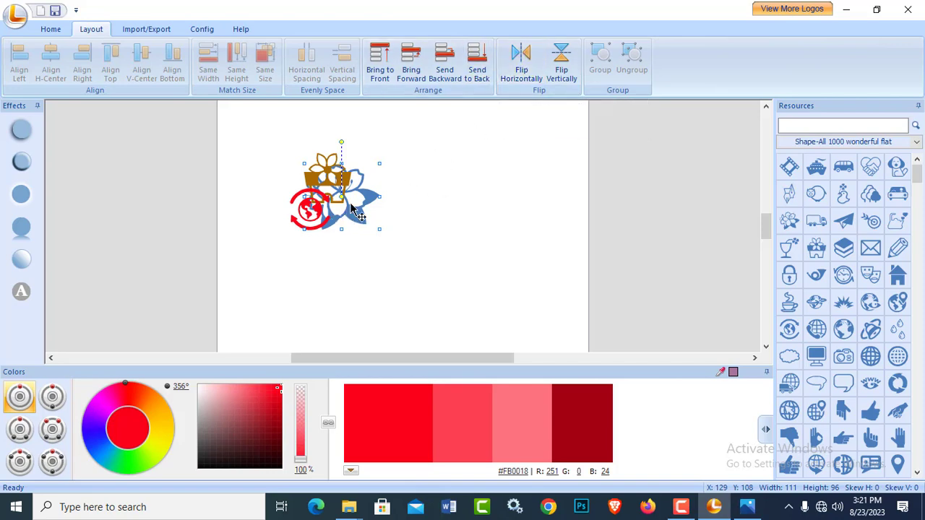
Move the flower below the other icons and flip it horizontally, and move the gift box aside and flip it vertically.
drag(364, 208, 425, 268)
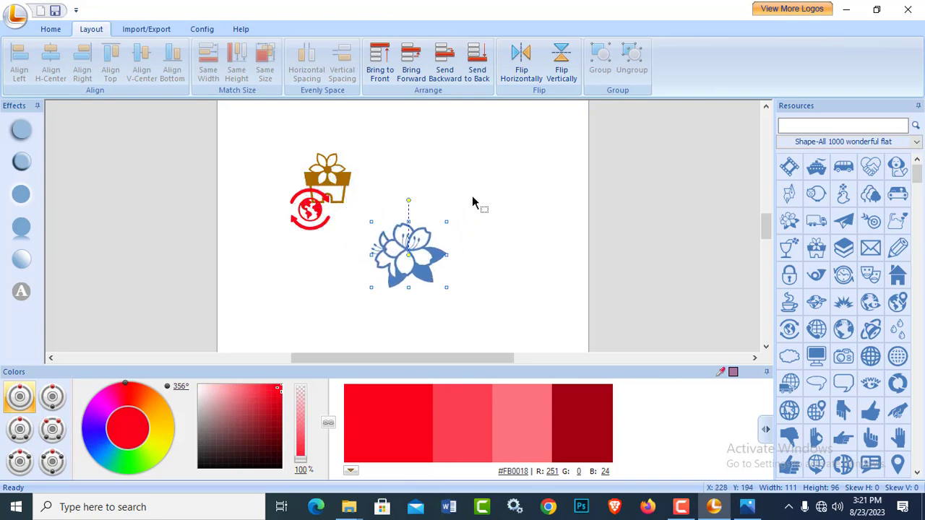
click(520, 72)
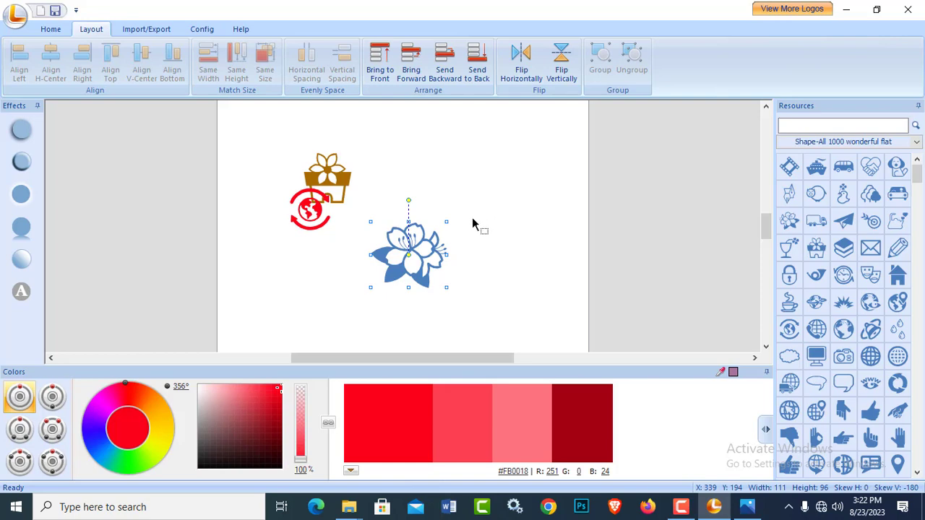
drag(351, 196, 511, 188)
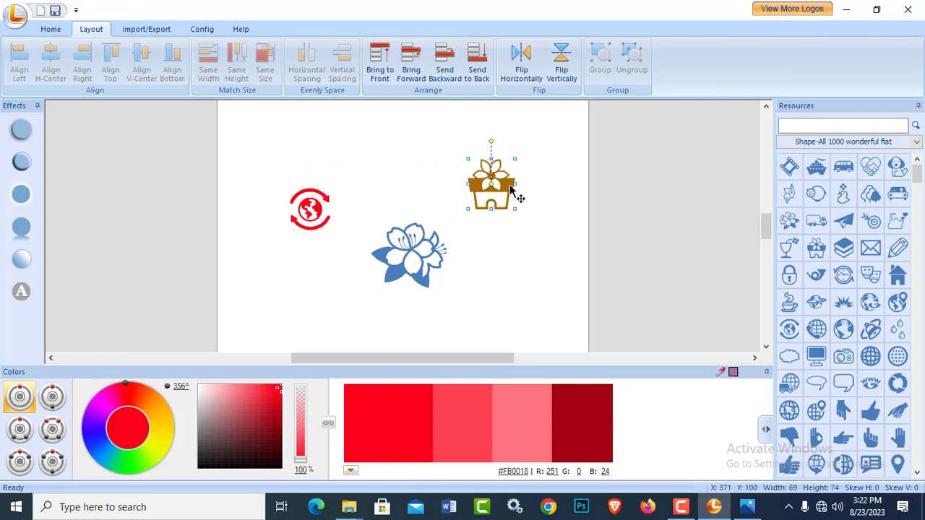
click(565, 81)
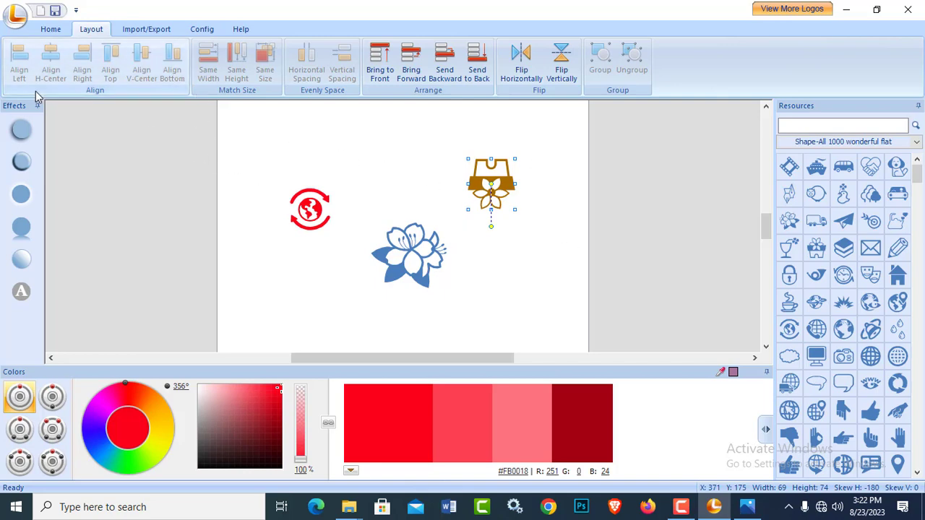
Move the red globe icon beside the blue flower, and align the two by their left edges.
click(409, 254)
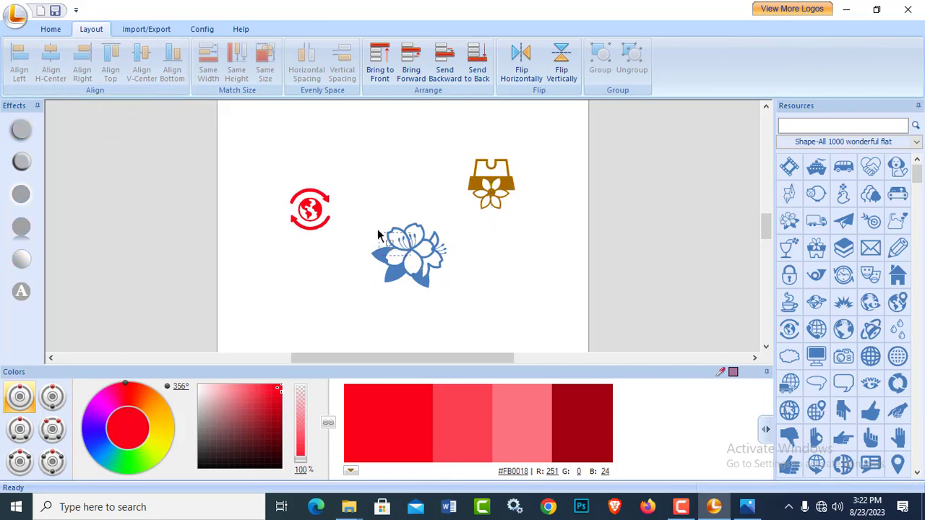
click(339, 260)
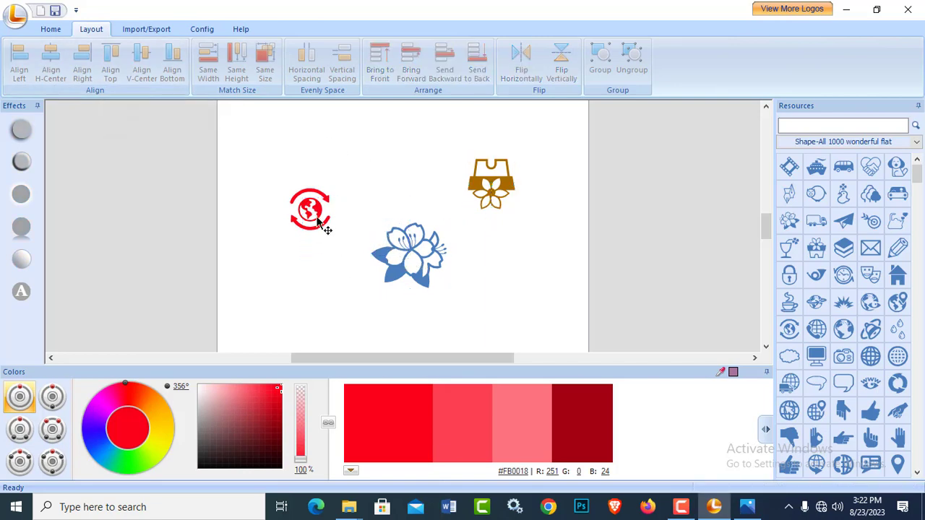
drag(318, 217, 350, 259)
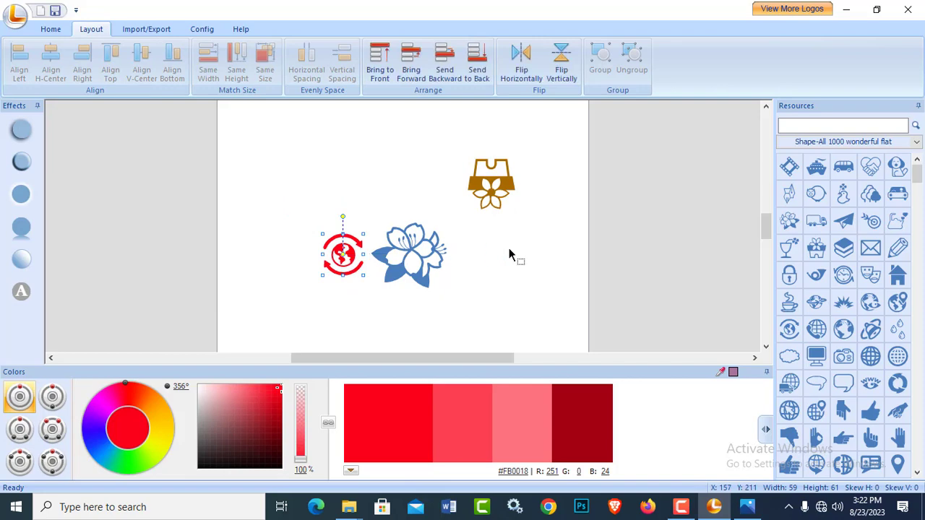
click(509, 248)
drag(299, 222, 299, 221)
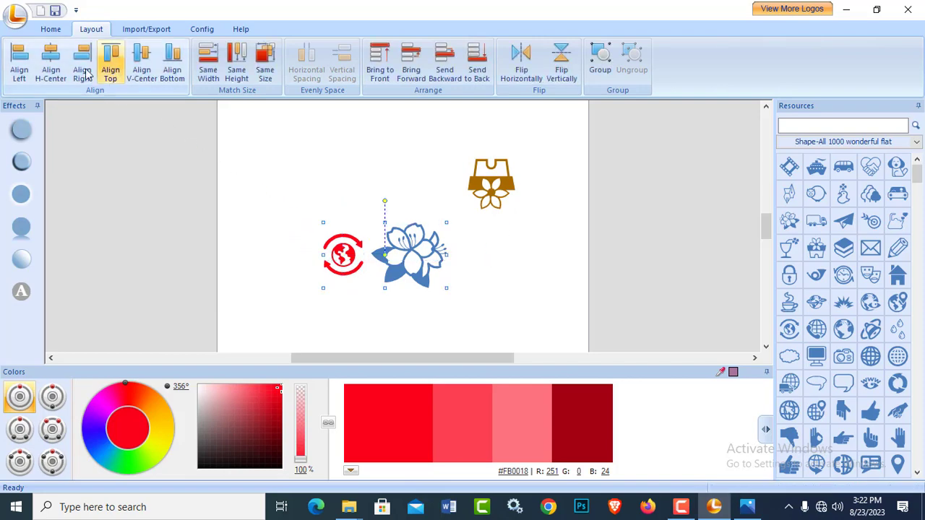
click(24, 68)
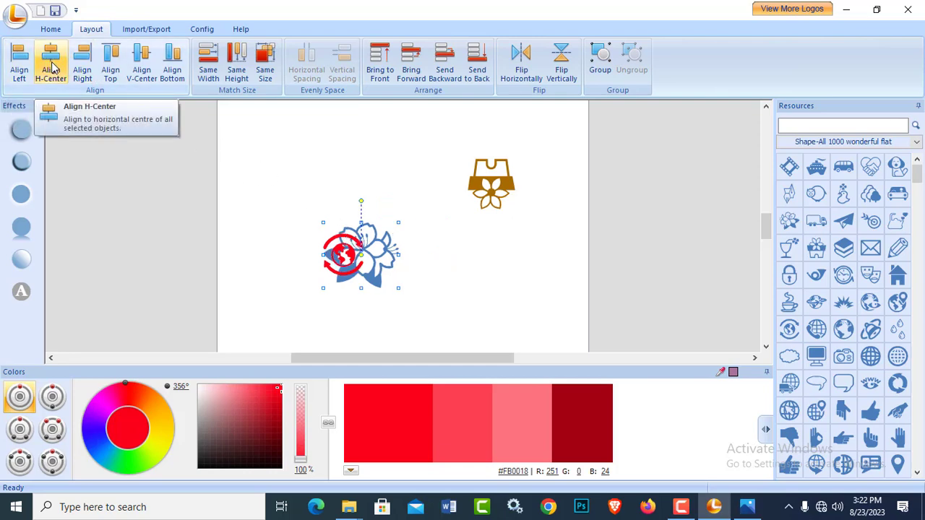
Try aligning the globe icon and blue flower by their horizontal centres, right edges, top edges and bottom edges.
click(52, 63)
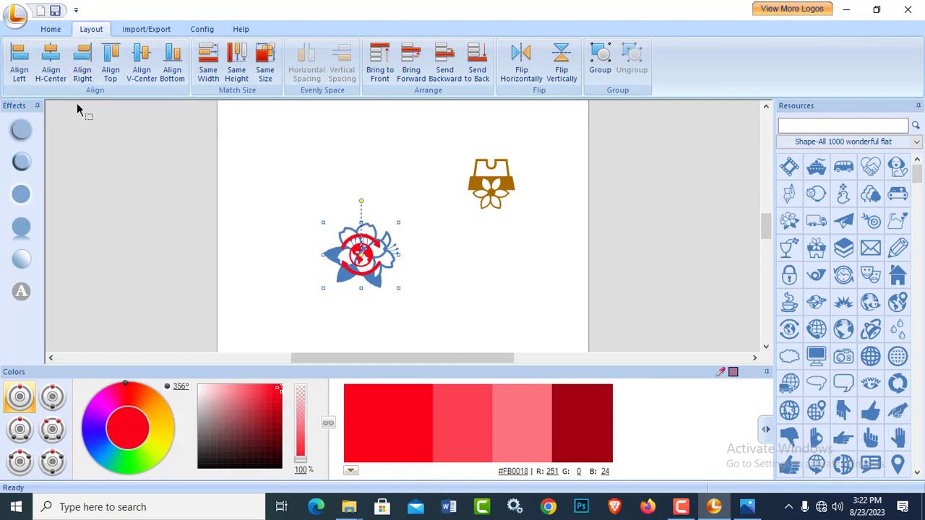
click(81, 67)
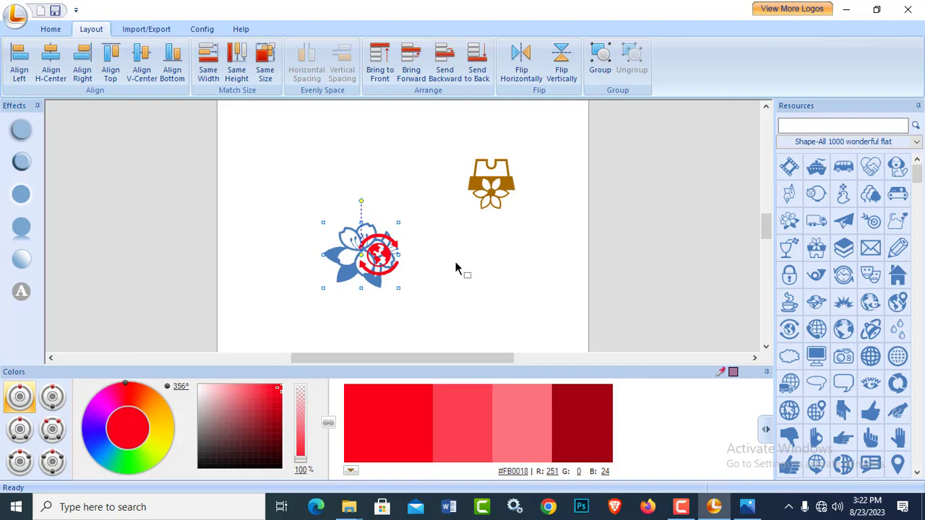
click(109, 63)
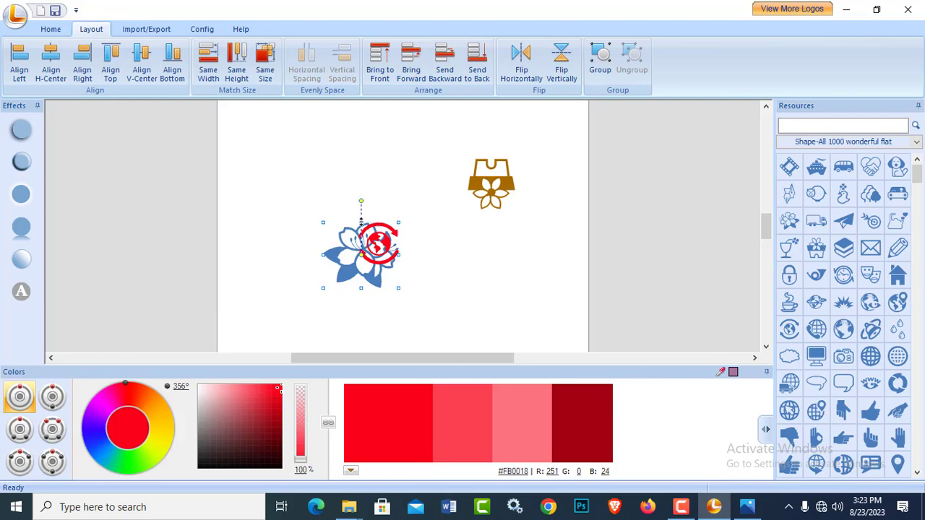
click(174, 65)
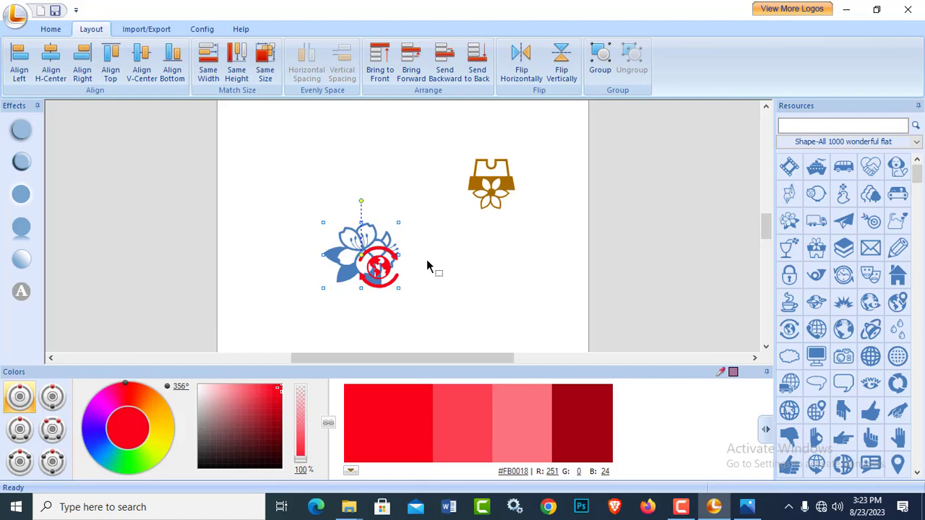
Match the globe icon's width to the flower, place it over the flower, and give both the same height.
click(208, 59)
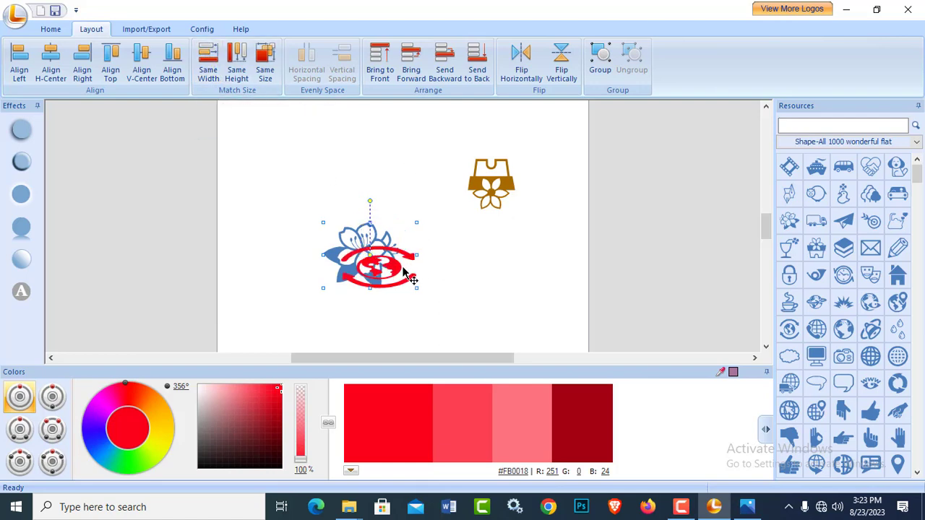
drag(397, 273, 370, 261)
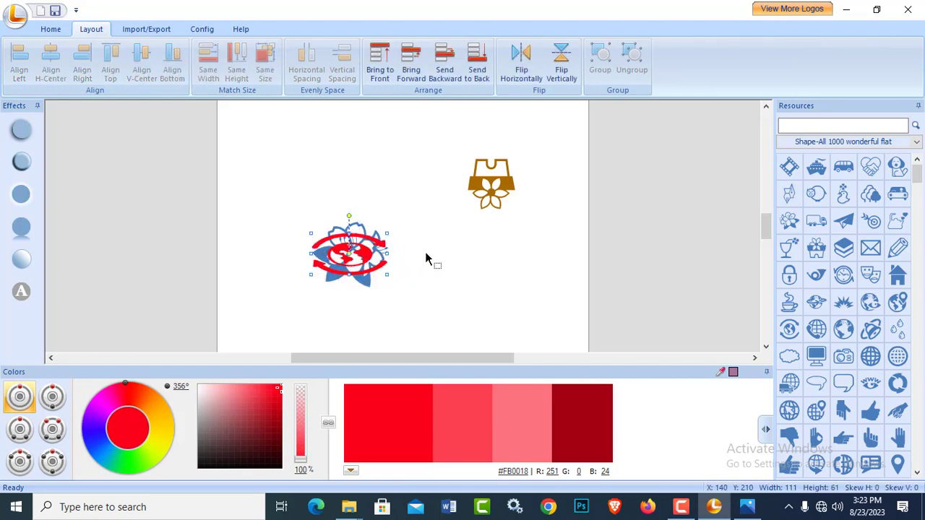
drag(315, 181, 299, 215)
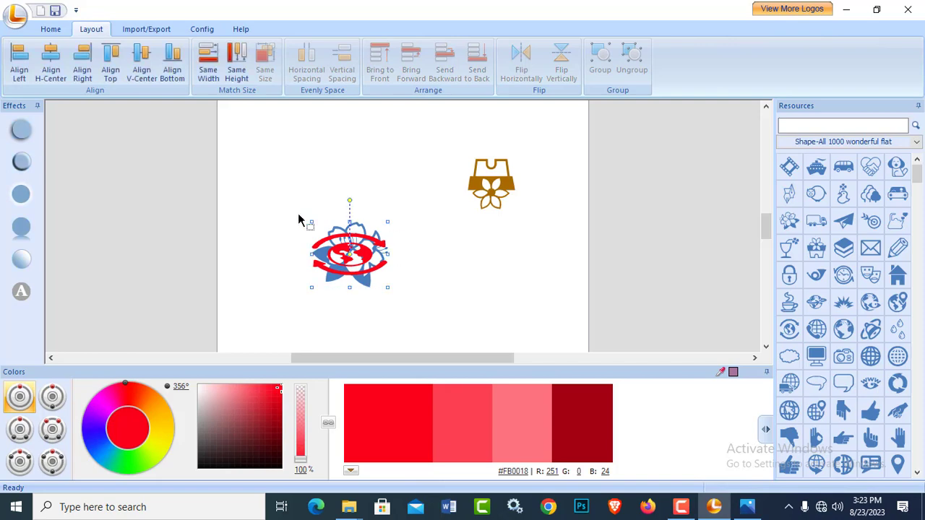
click(237, 62)
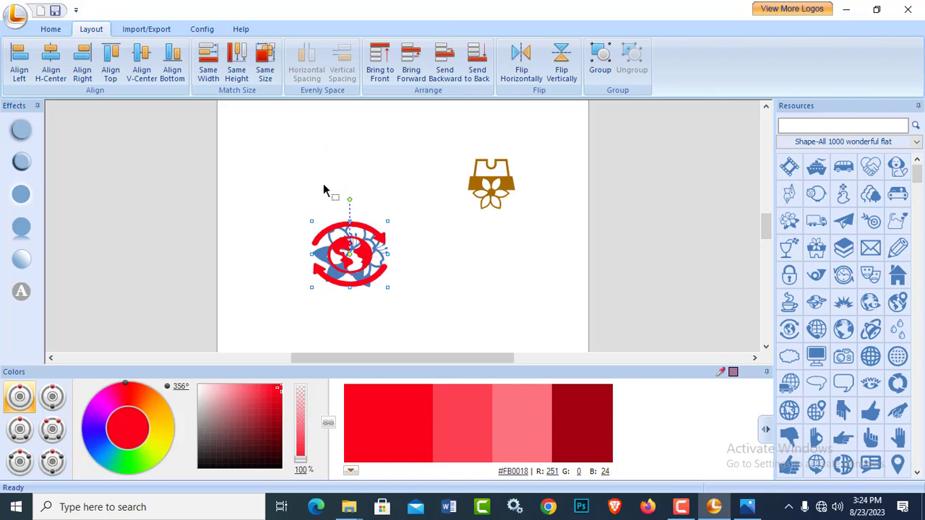
Set the canvas size to 1000 wide by 1000 high.
click(144, 31)
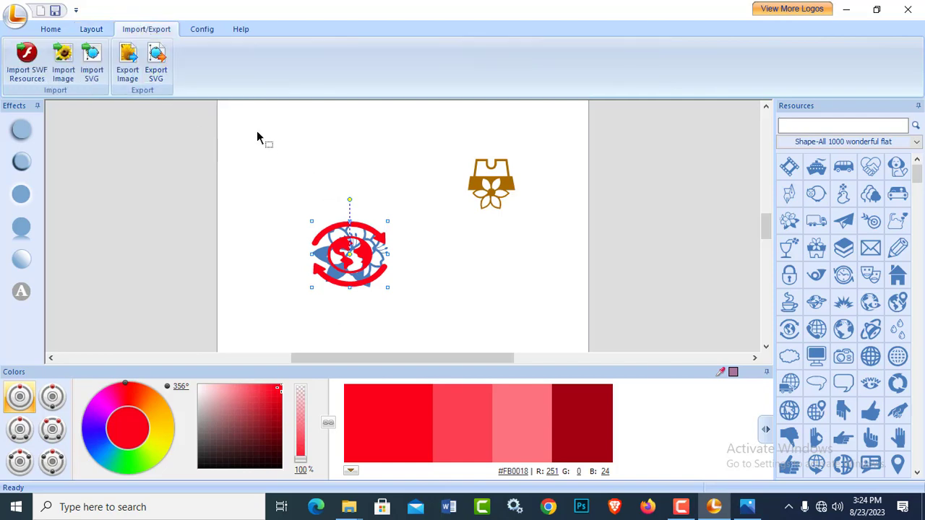
click(201, 29)
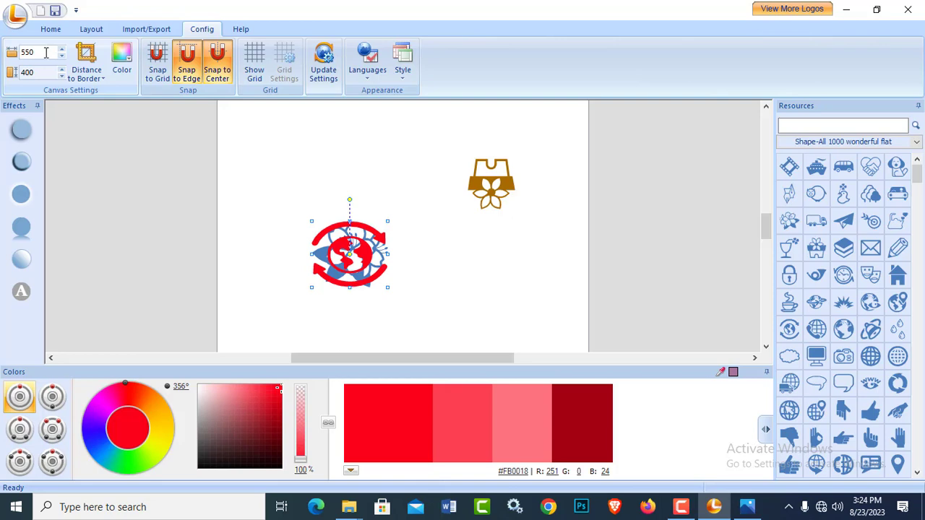
drag(46, 52, 18, 52)
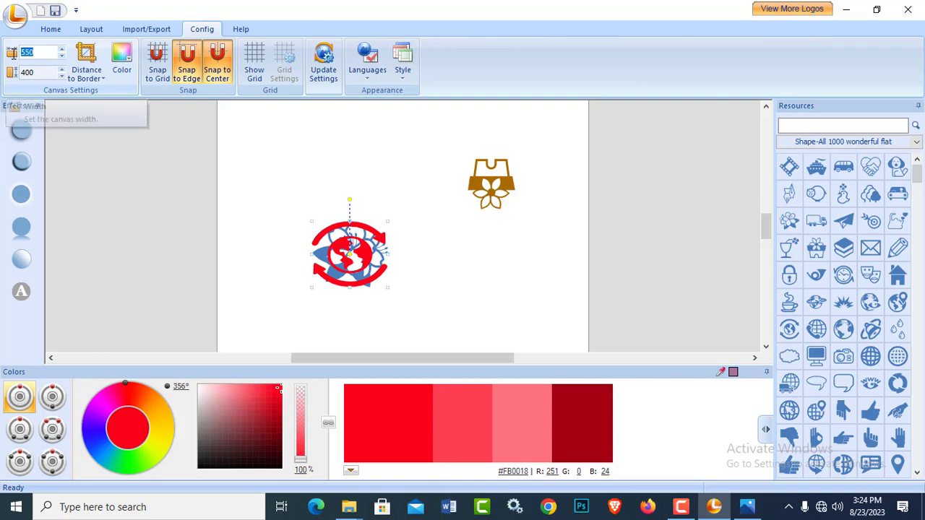
text(100)
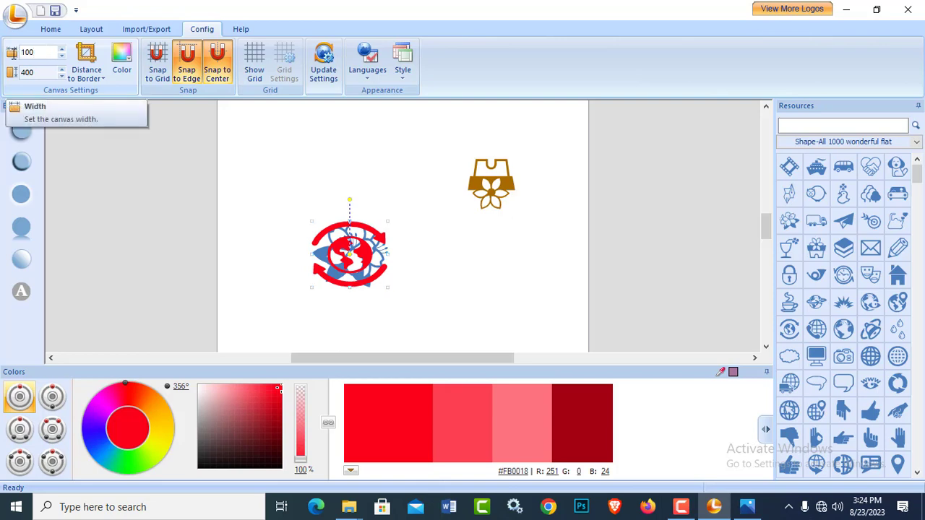
text(0)
key(Tab)
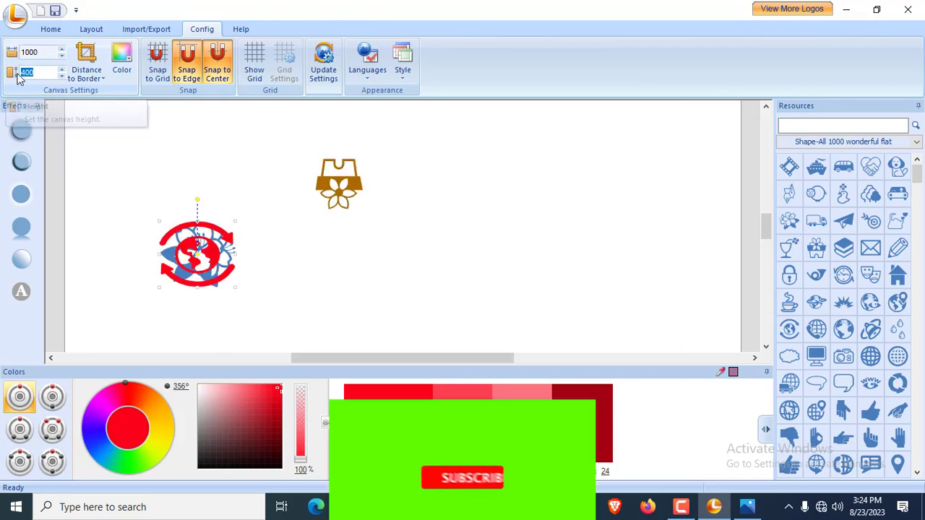
text(1000)
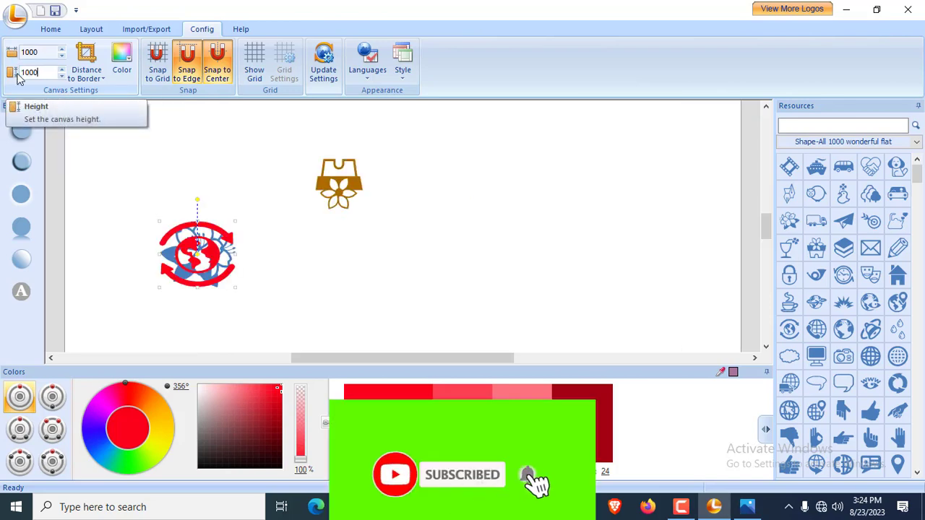
key(Return)
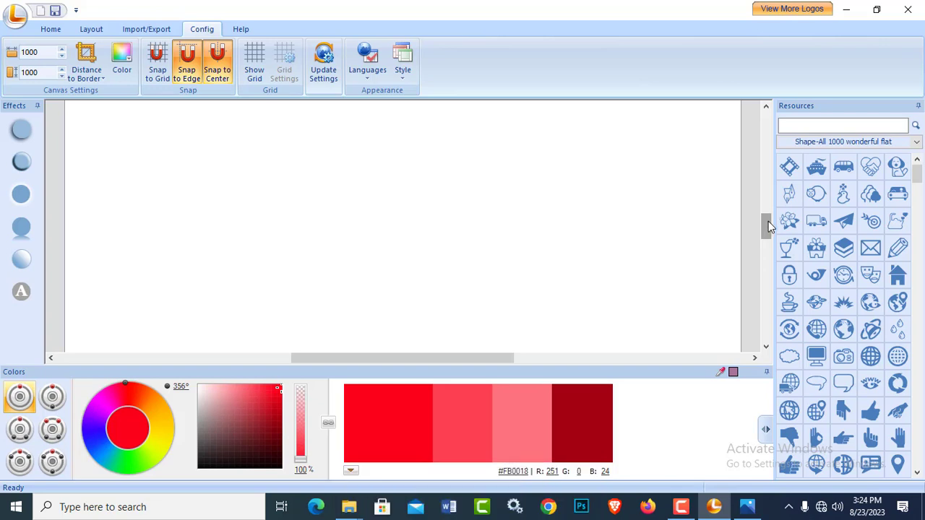
drag(768, 221, 768, 200)
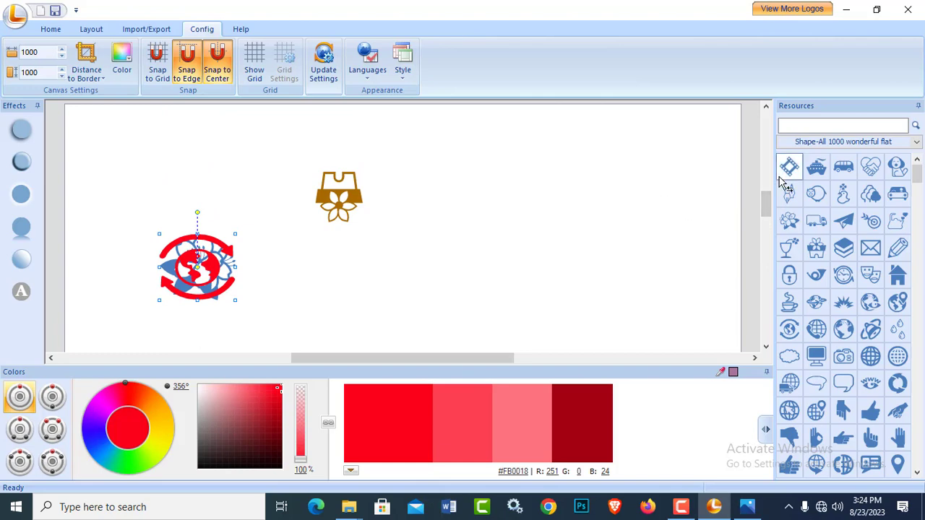
Set the canvas's distance to border to 100 and shift the overlapped globe and flower slightly outward from the gift box.
click(90, 75)
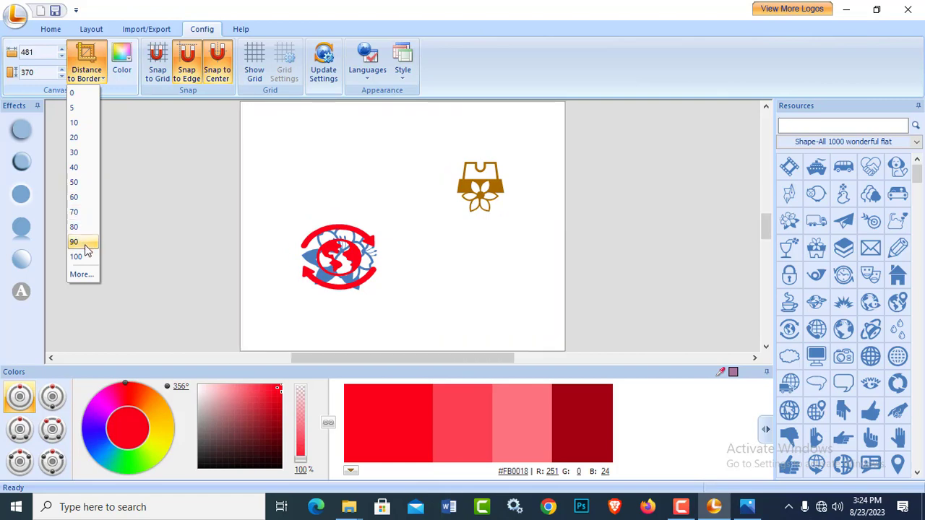
click(88, 257)
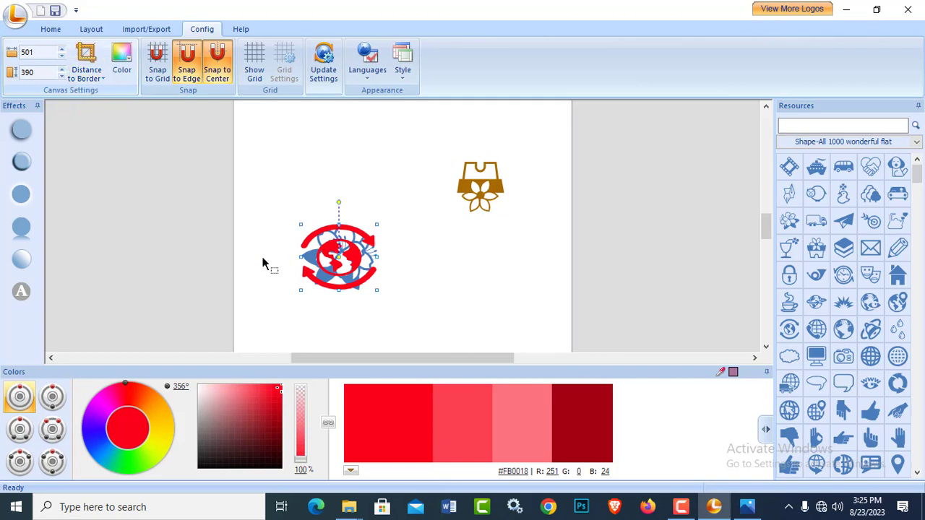
mouse_move(343, 255)
mouse_down()
mouse_move(288, 254)
mouse_move(342, 259)
mouse_up()
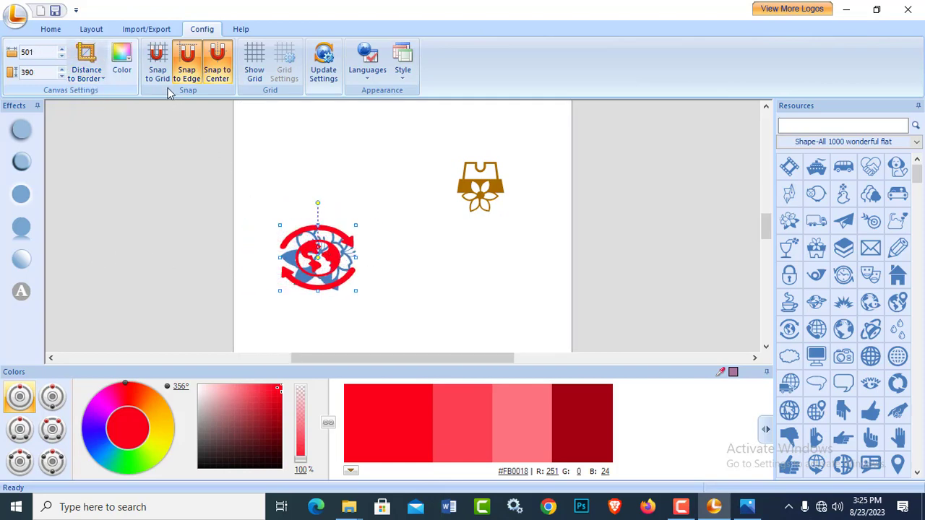
Change the canvas background to bright pink from the standard colours and show the grid.
click(122, 59)
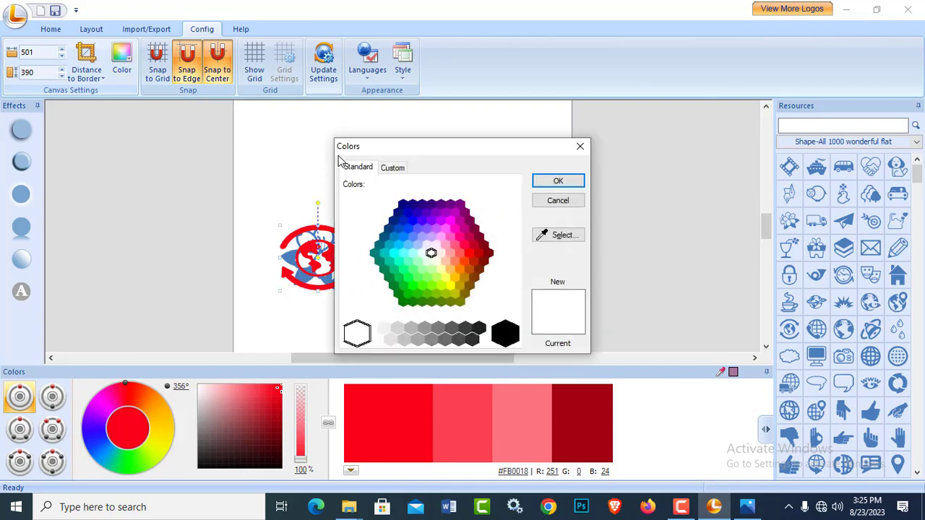
click(394, 168)
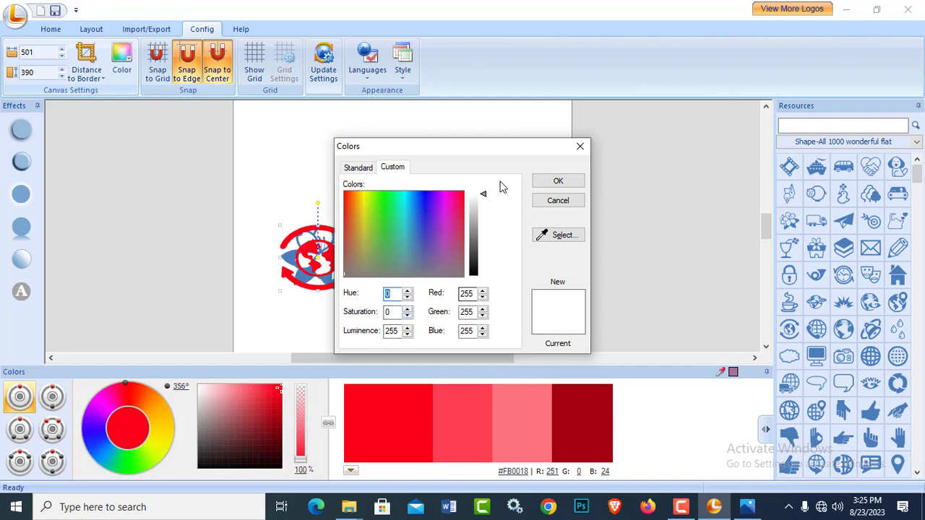
click(358, 167)
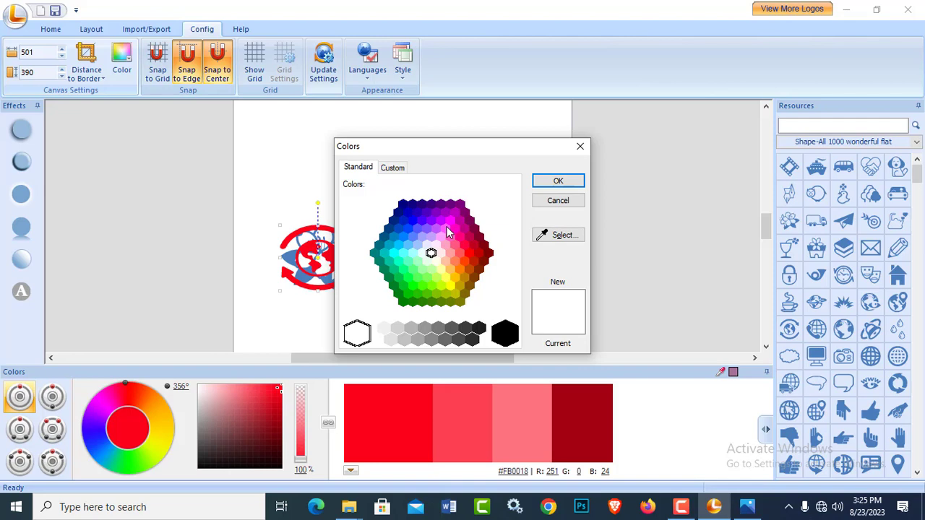
click(447, 228)
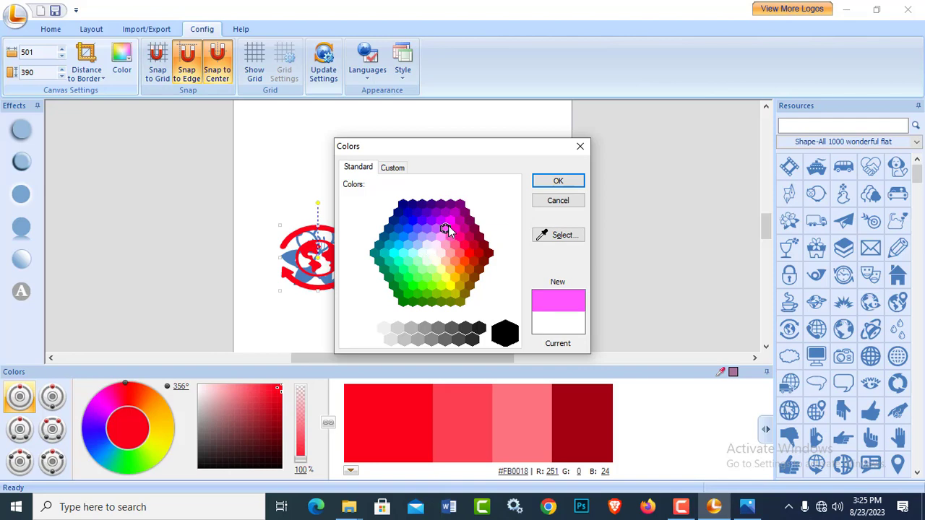
click(558, 181)
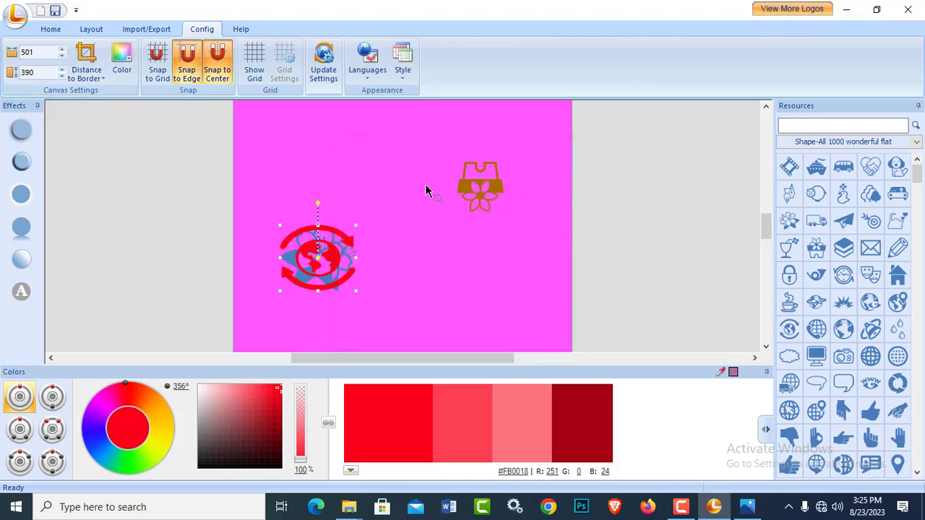
click(256, 70)
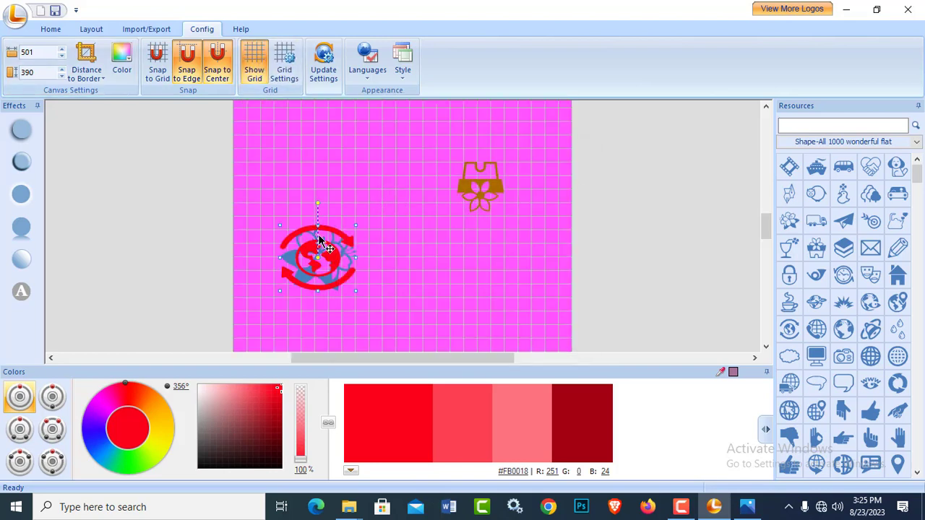
Move the overlapped globe and flower beside the gift box, lower all three icons, and place the globe above the flower.
drag(317, 257, 355, 166)
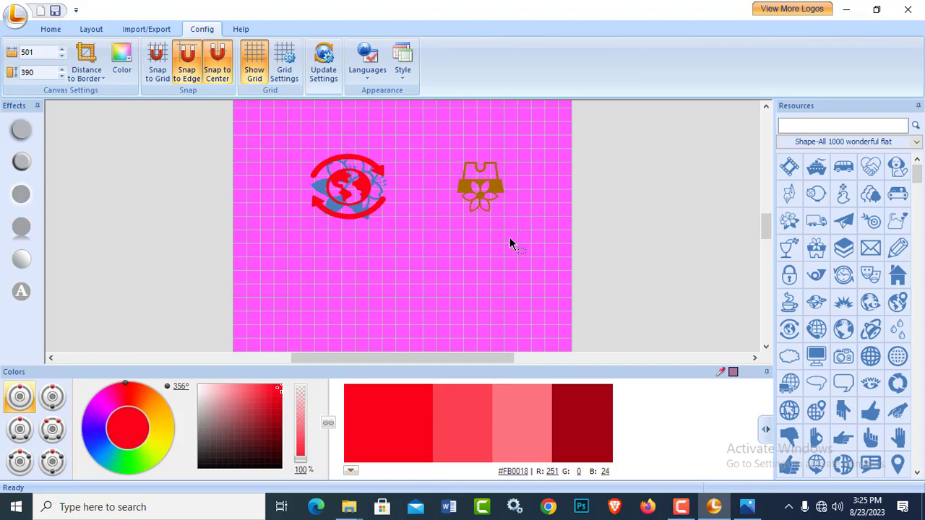
drag(307, 182, 305, 179)
click(241, 29)
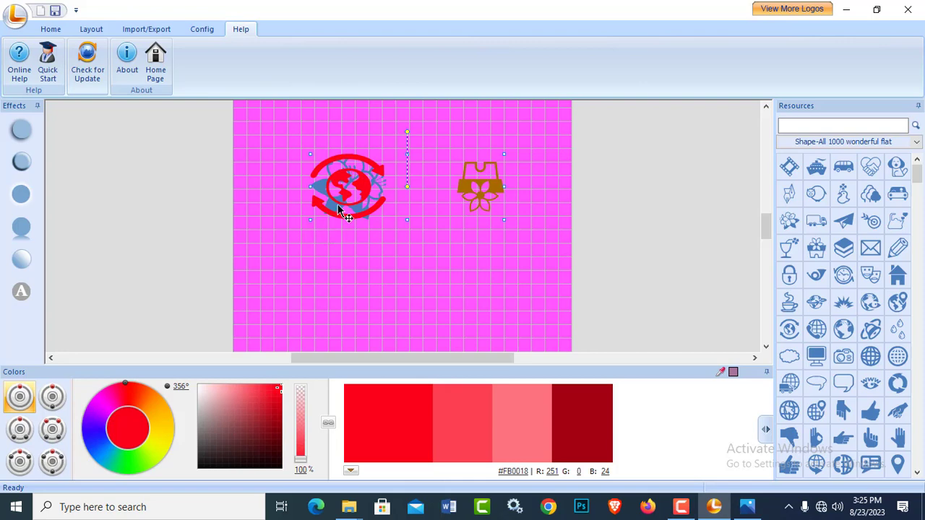
drag(354, 205, 367, 176)
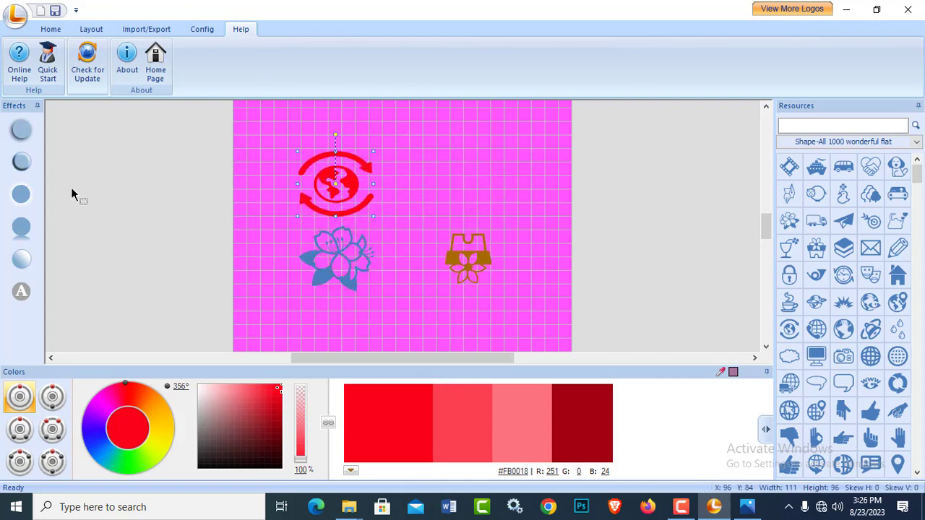
Preview the bevel presets on the red globe icon and view the available glow presets.
click(21, 163)
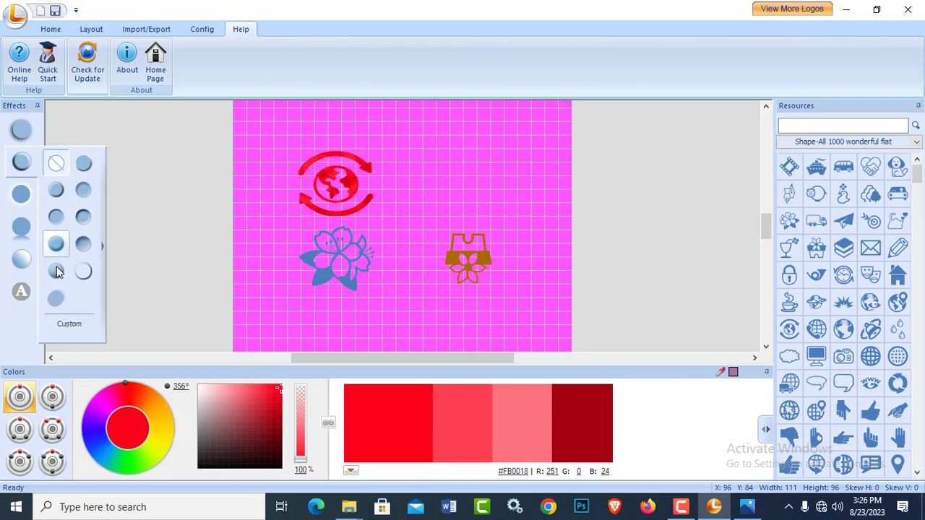
mouse_move(20, 197)
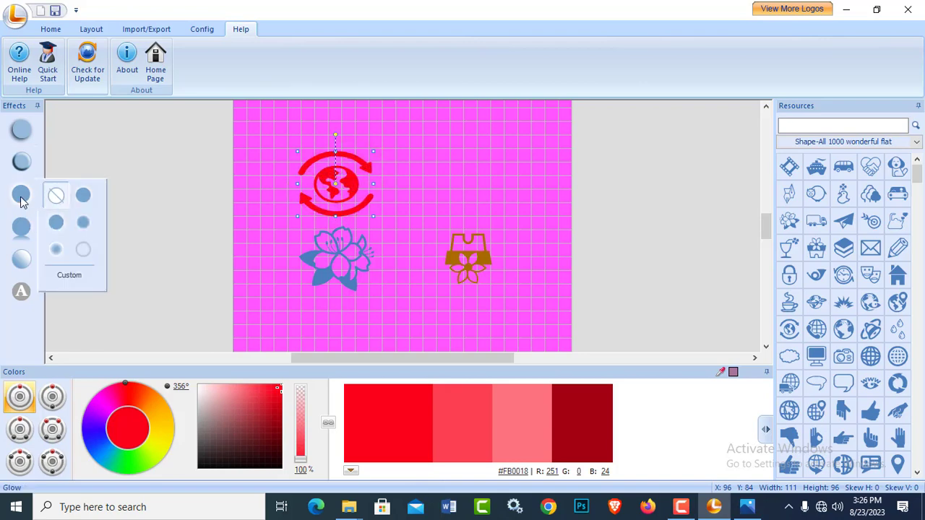
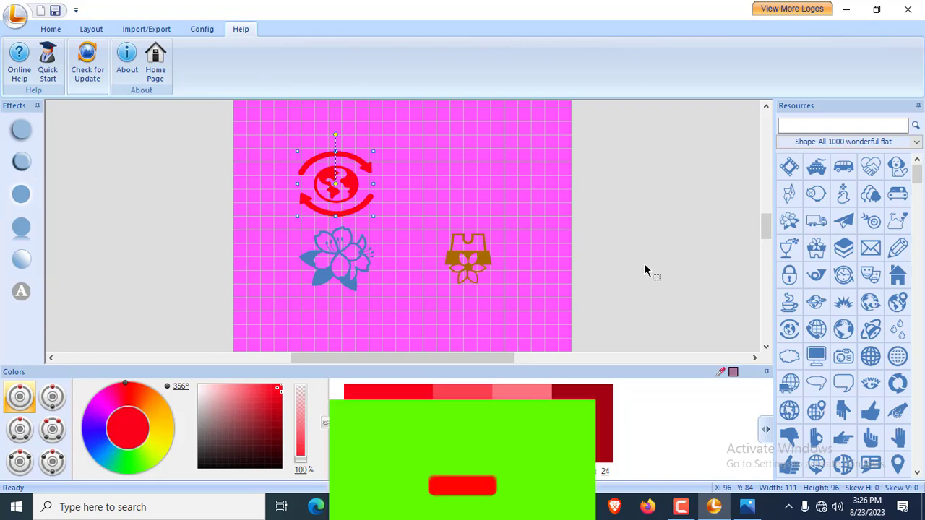
Select the blue flower, pick an orange-red hue (#FF2800) for the palette, and link the colour picker to the flower.
scroll(644, 266, down, 1)
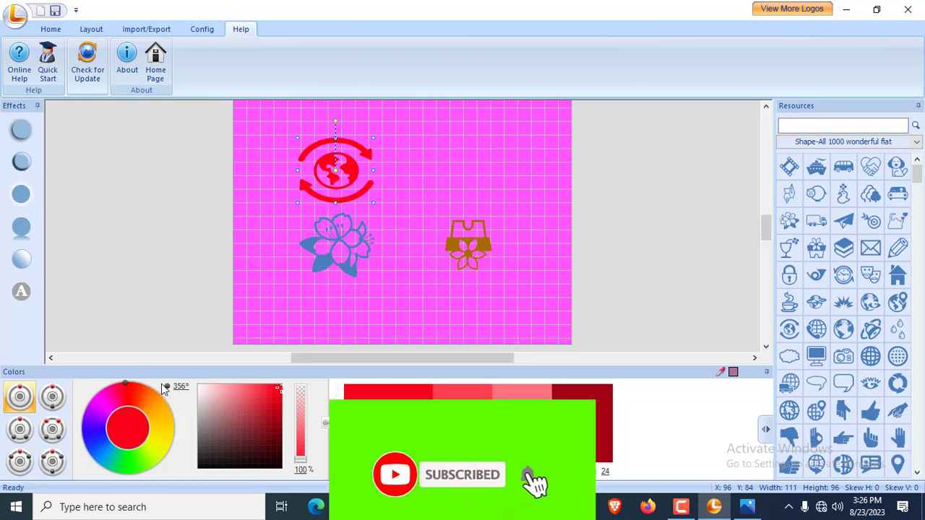
click(334, 251)
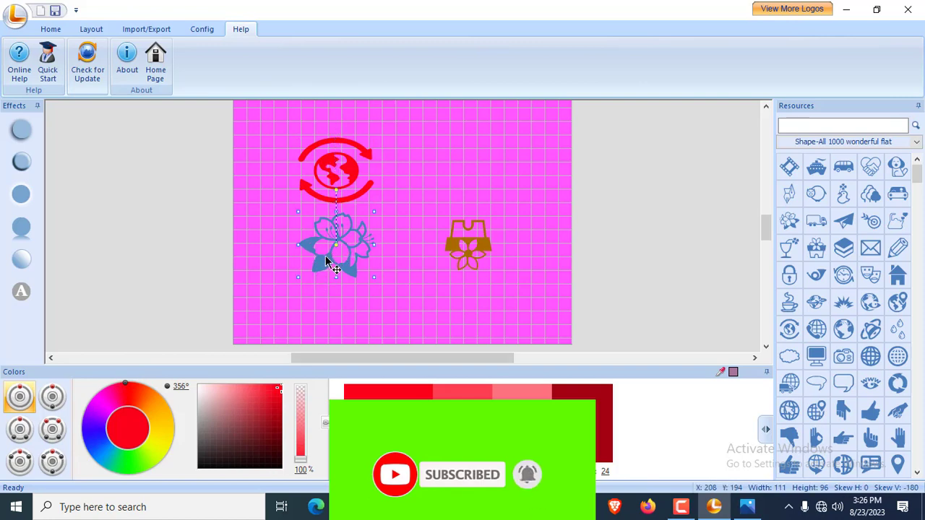
click(135, 398)
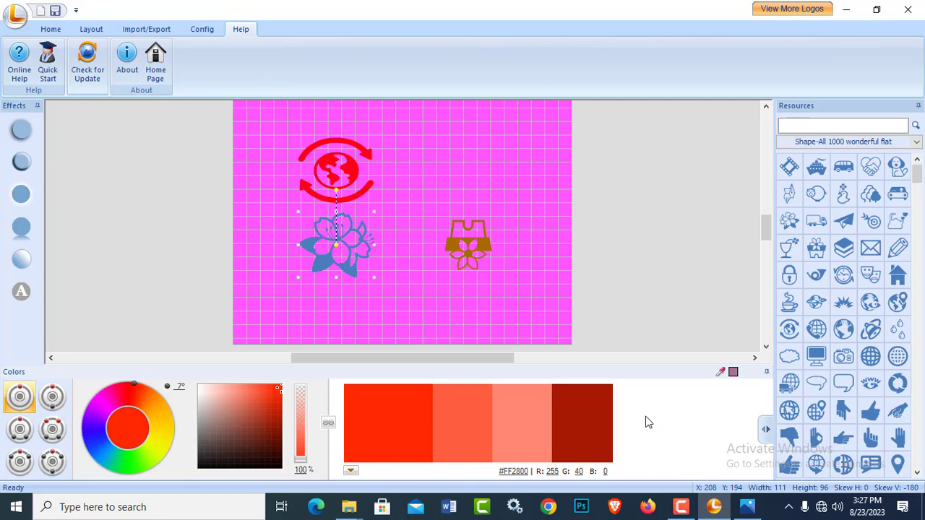
click(329, 425)
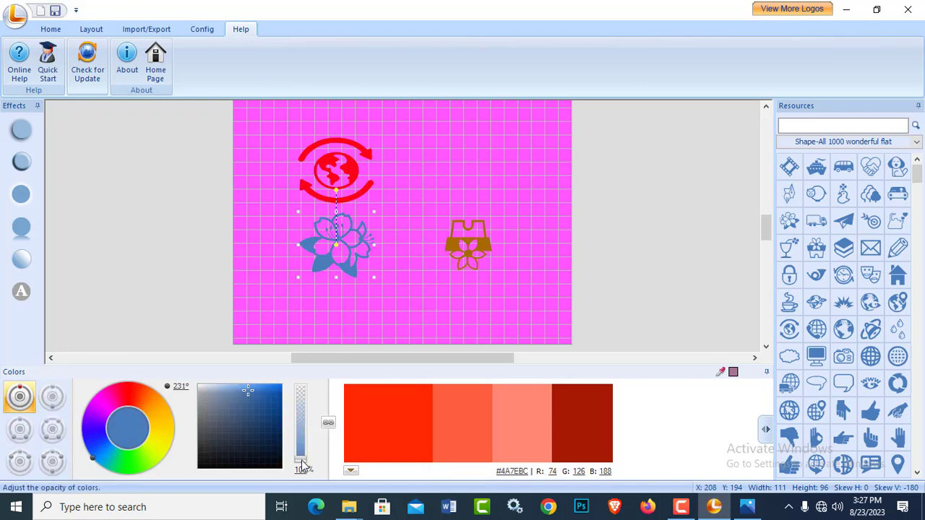
Fade the blue flower to 4% opacity, then recolour it with the orange-red #FF2800 palette swatch.
drag(301, 466, 304, 411)
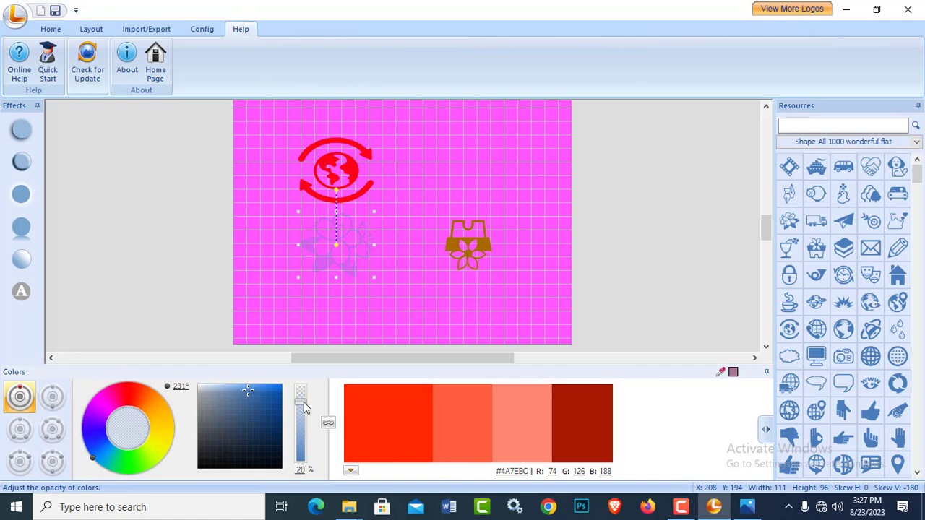
drag(304, 402, 280, 402)
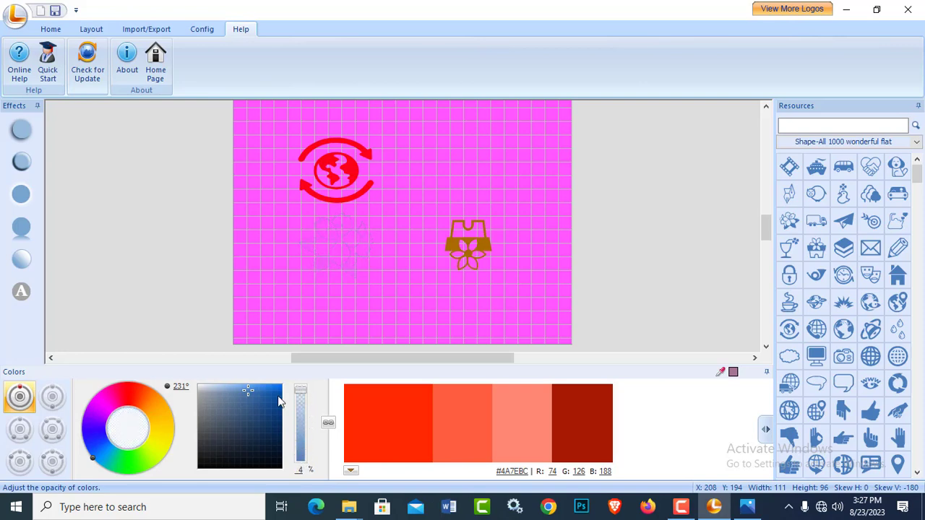
click(383, 407)
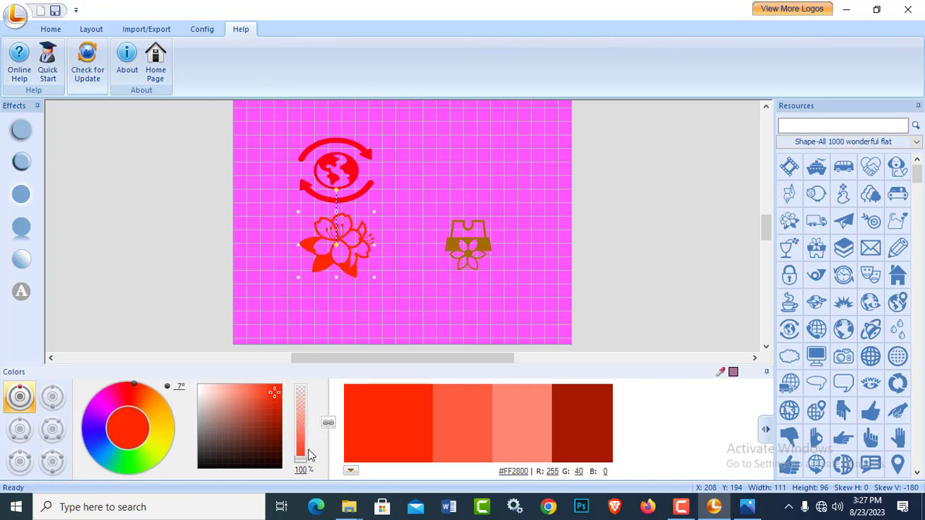
Lower the orange-red flower's opacity to 40%, then restore it to 100%.
mouse_move(300, 463)
mouse_down()
mouse_move(312, 407)
mouse_move(315, 463)
mouse_up()
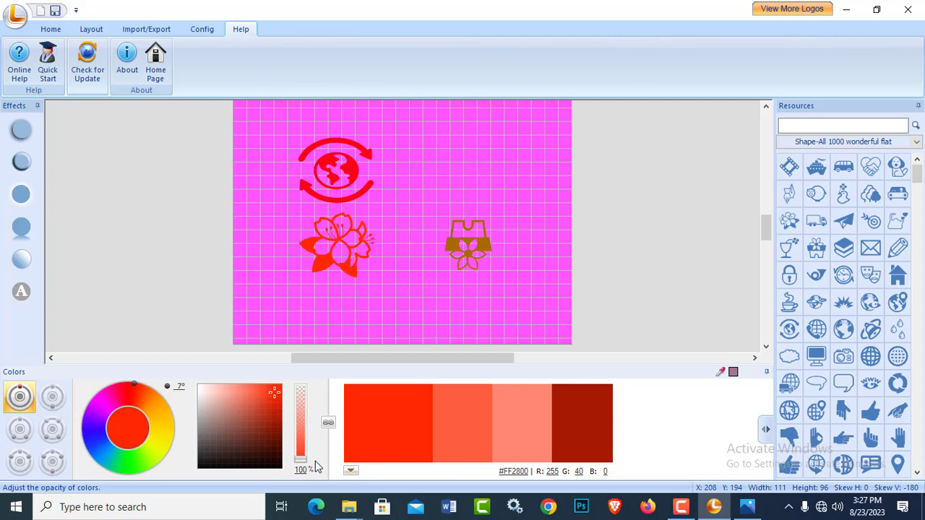
drag(315, 468, 325, 422)
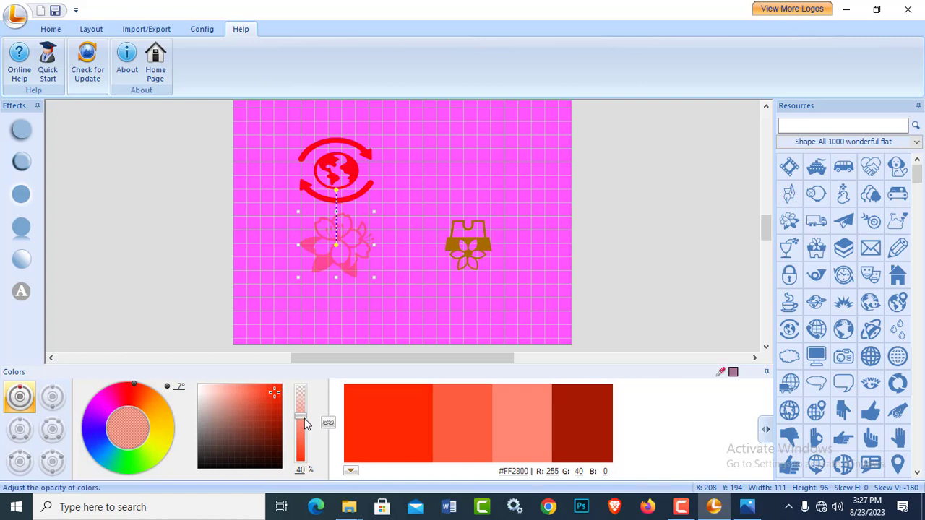
drag(302, 417, 302, 463)
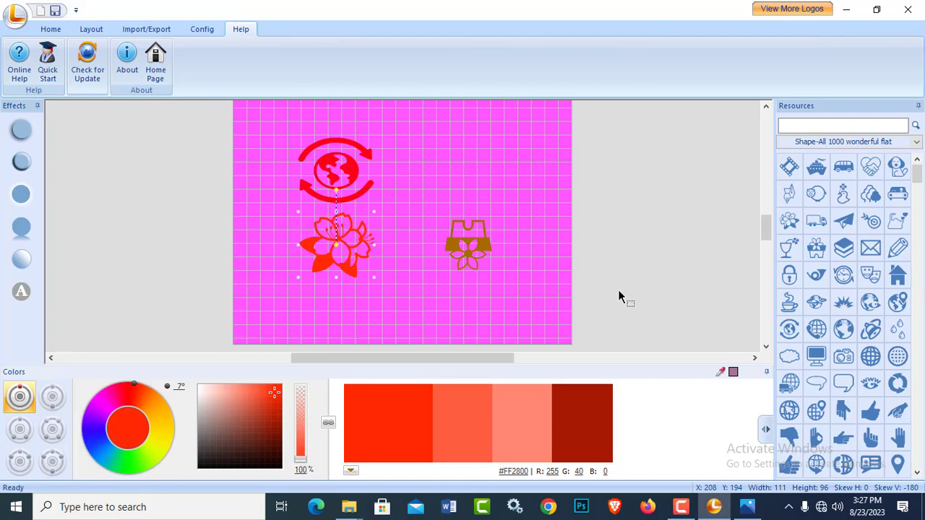
drag(446, 359, 462, 359)
click(398, 401)
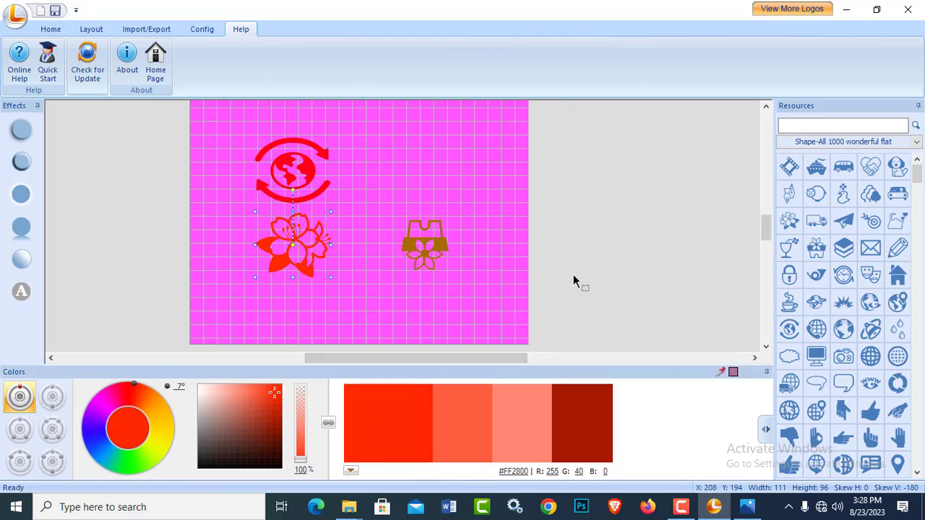
Switch the shape library to the Children&Toys category and look through its icons.
click(917, 143)
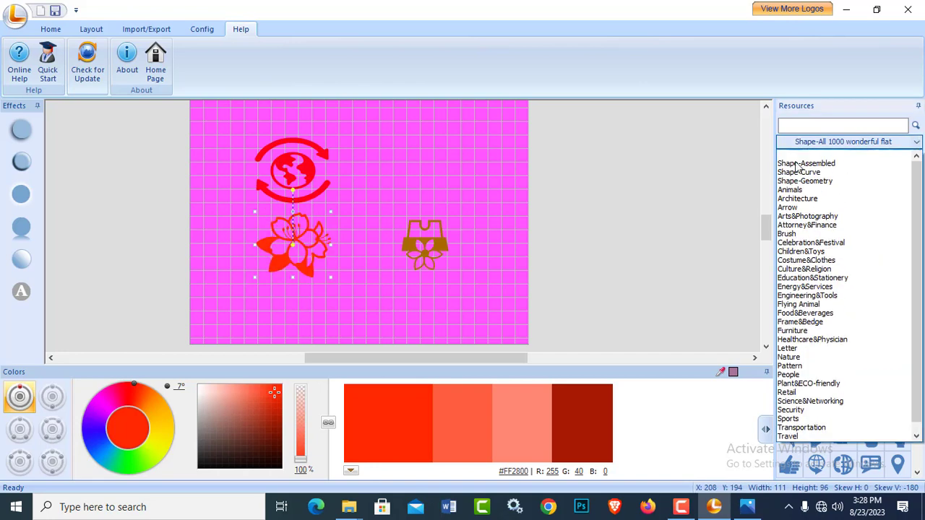
click(712, 167)
click(712, 167)
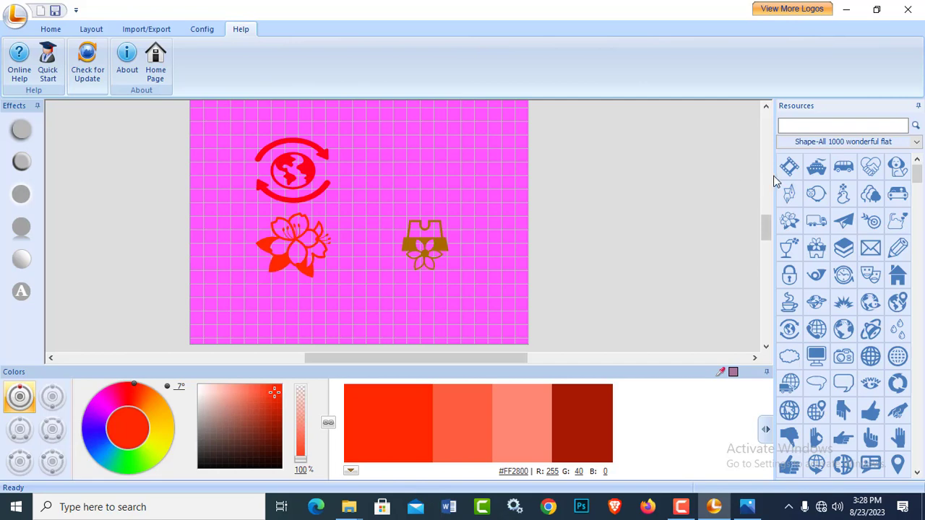
click(916, 142)
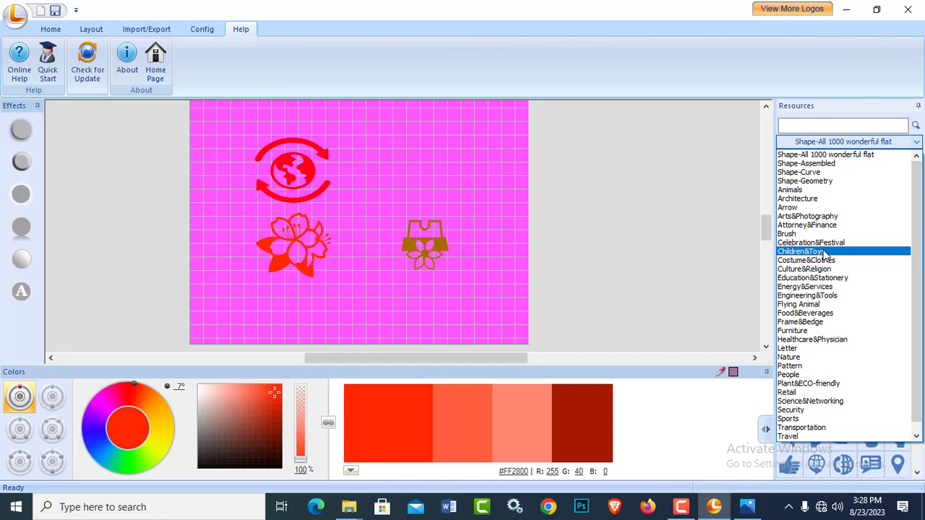
click(824, 253)
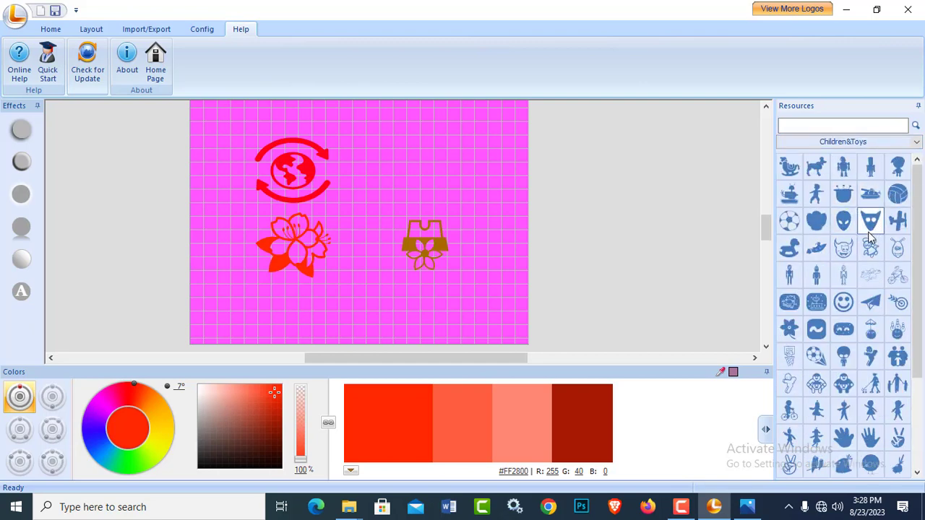
scroll(871, 238, down, 3)
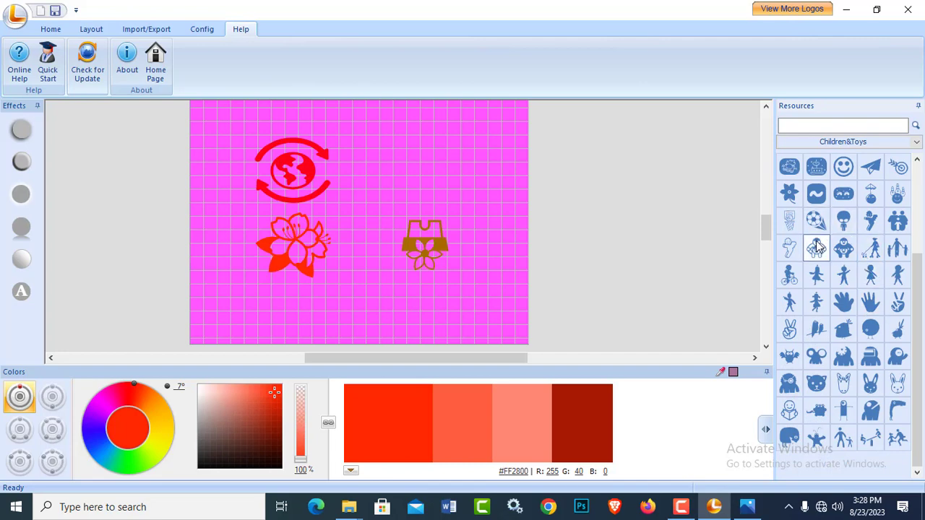
click(817, 248)
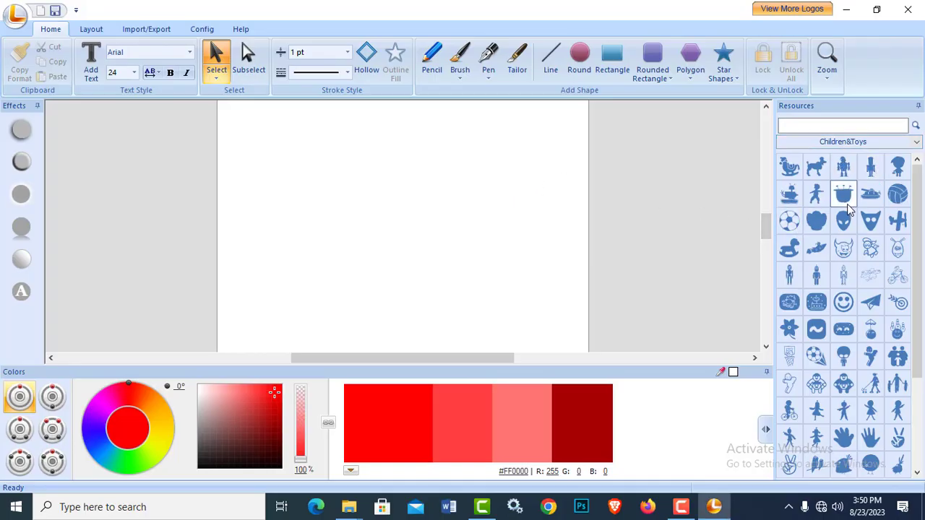
Place the pot with three stalks and the spotted rounded mask from Children&Toys on the blank canvas.
drag(844, 194, 441, 186)
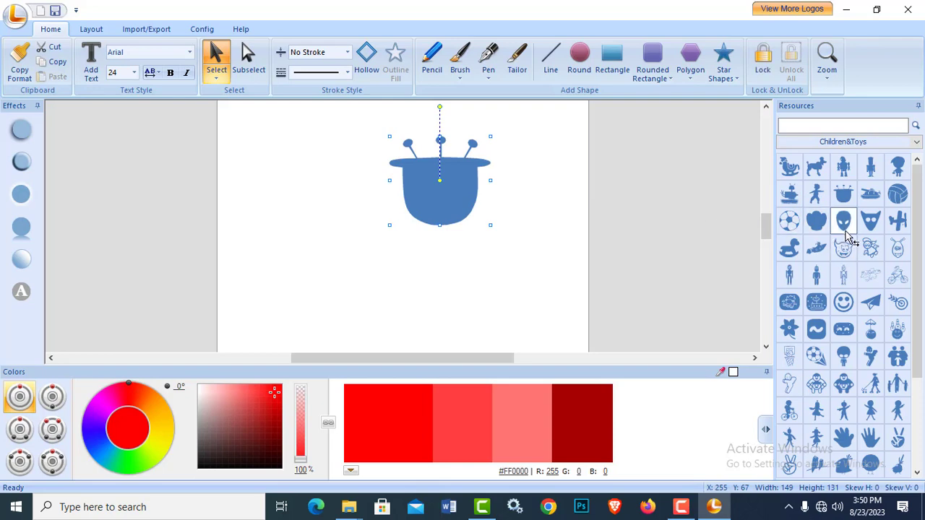
scroll(851, 249, down, 1)
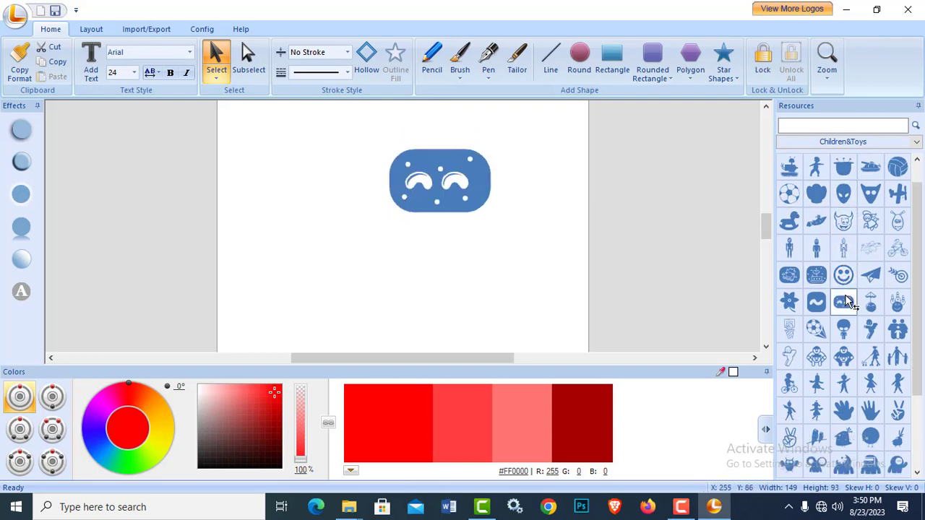
drag(843, 302, 482, 259)
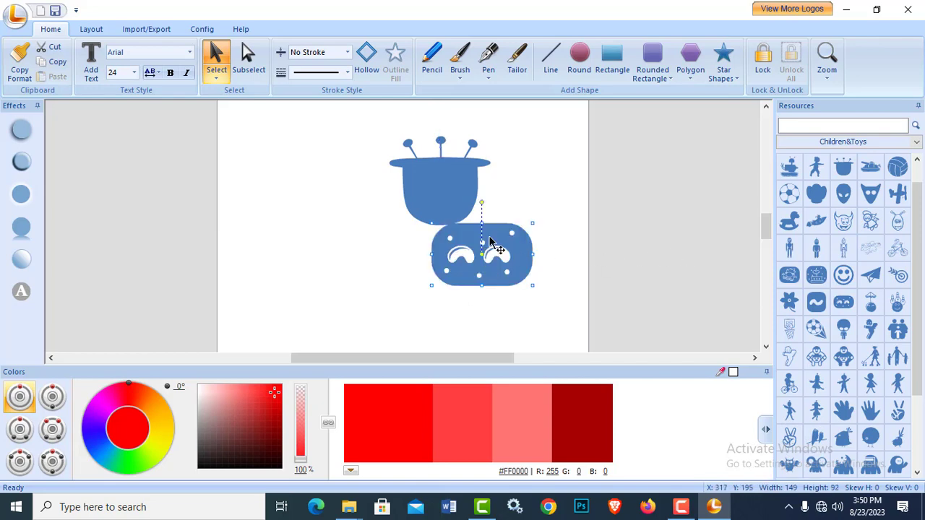
Switch the shape library to Education&Stationery and place the desk globe on the canvas beside the pot.
click(915, 144)
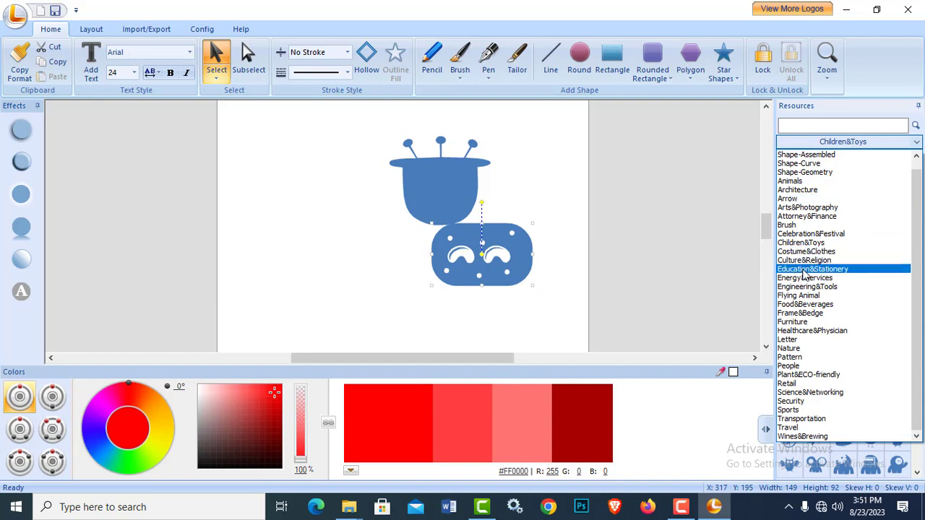
click(803, 272)
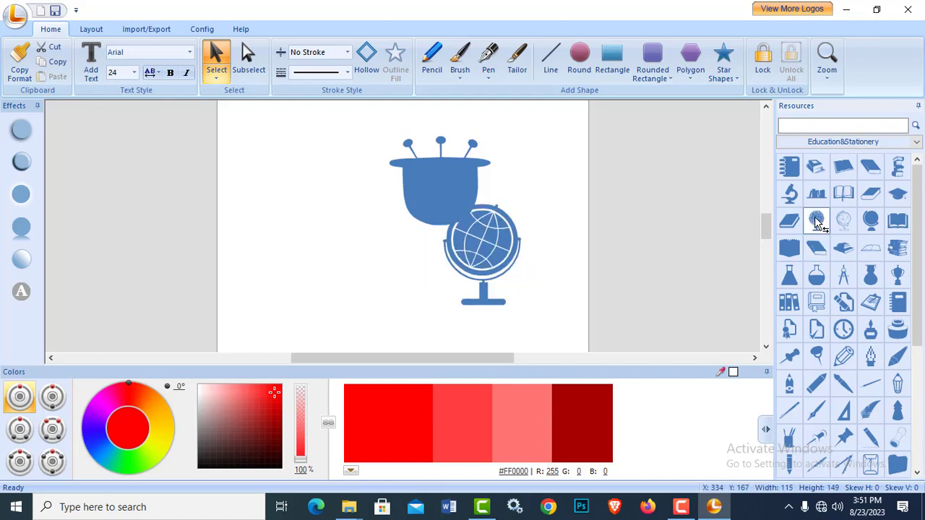
drag(816, 222, 351, 218)
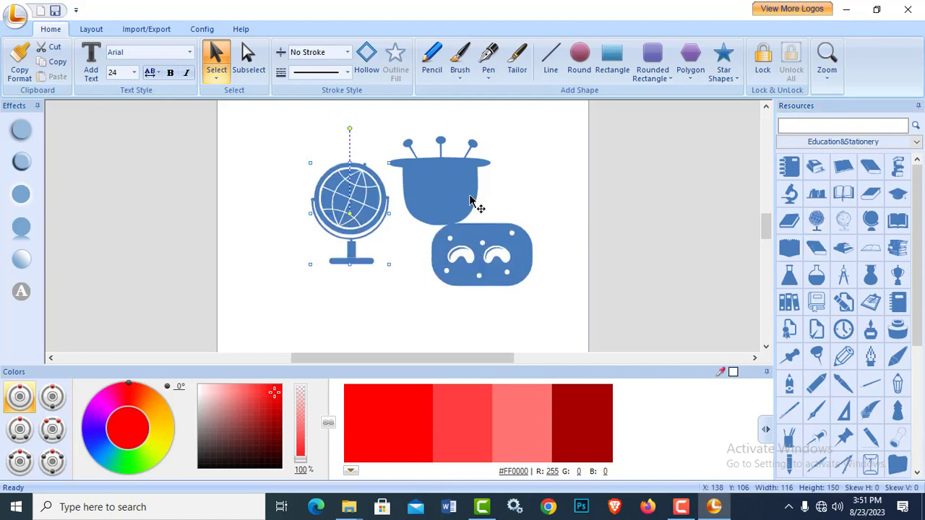
Delete the pot and the mask, then shrink the desk globe and place it near the canvas centre.
click(429, 184)
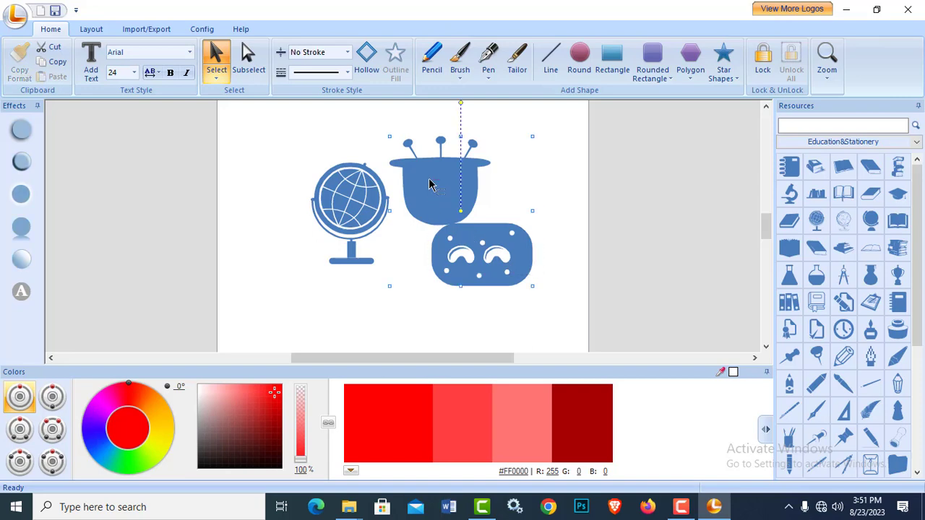
key(Delete)
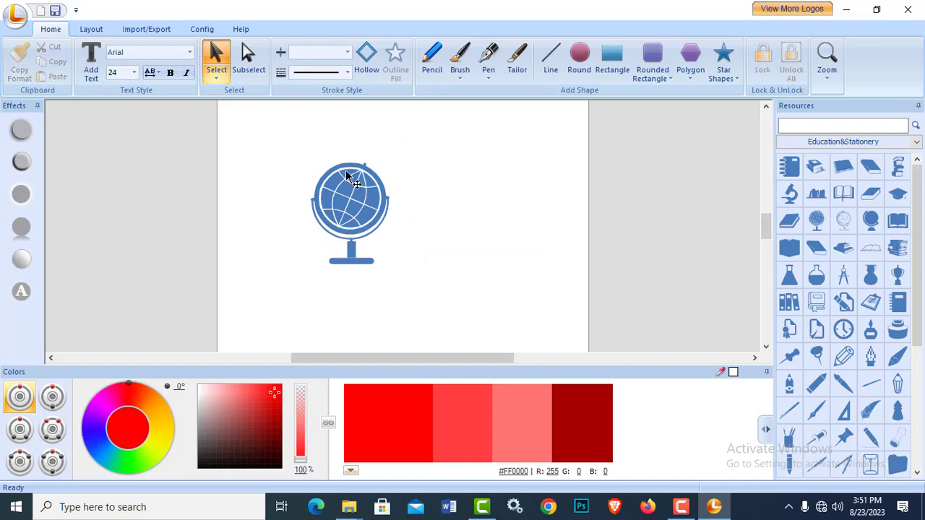
click(353, 180)
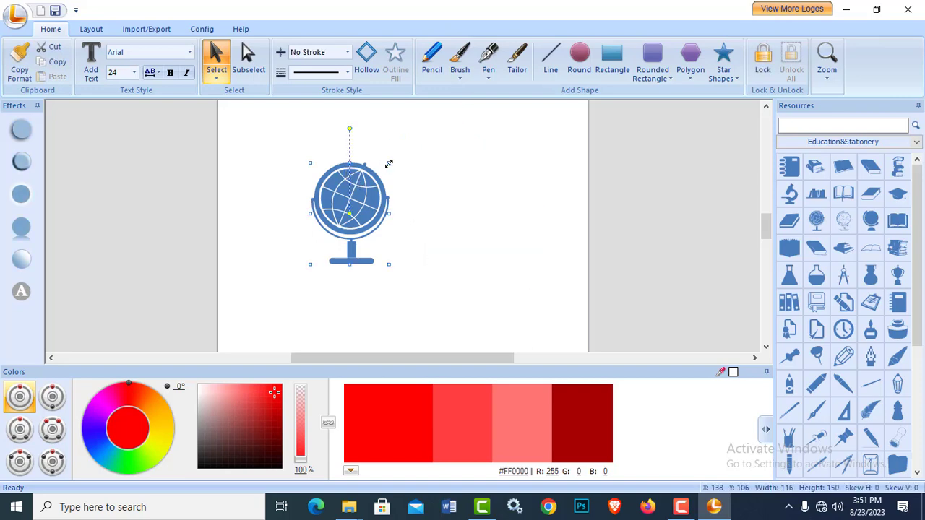
mouse_move(389, 164)
mouse_down()
mouse_move(378, 161)
mouse_move(355, 204)
mouse_move(436, 223)
mouse_up()
click(501, 200)
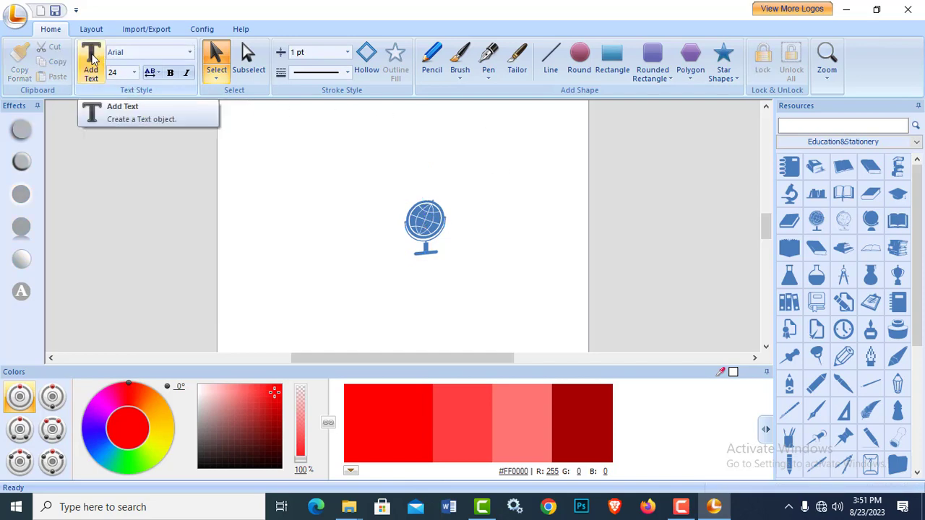
Add a text object reading "Digital Edu" to the canvas.
click(91, 62)
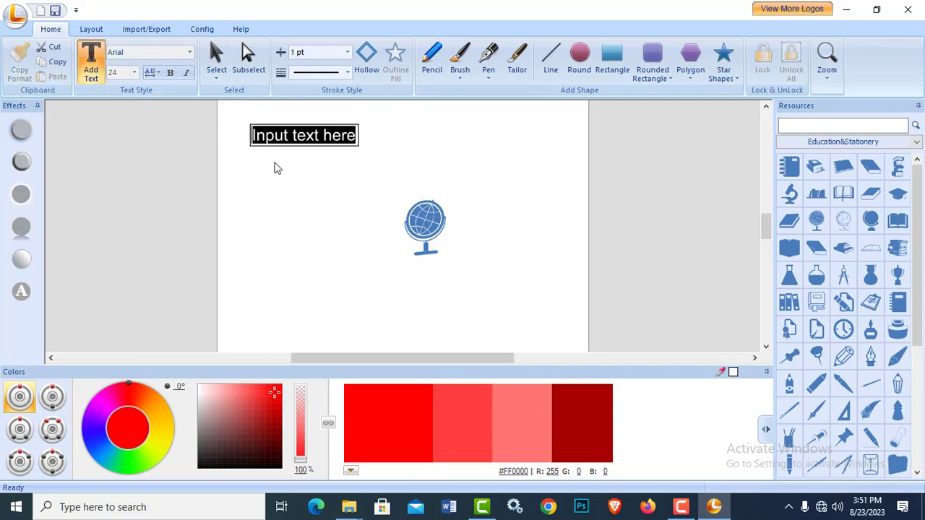
text(D)
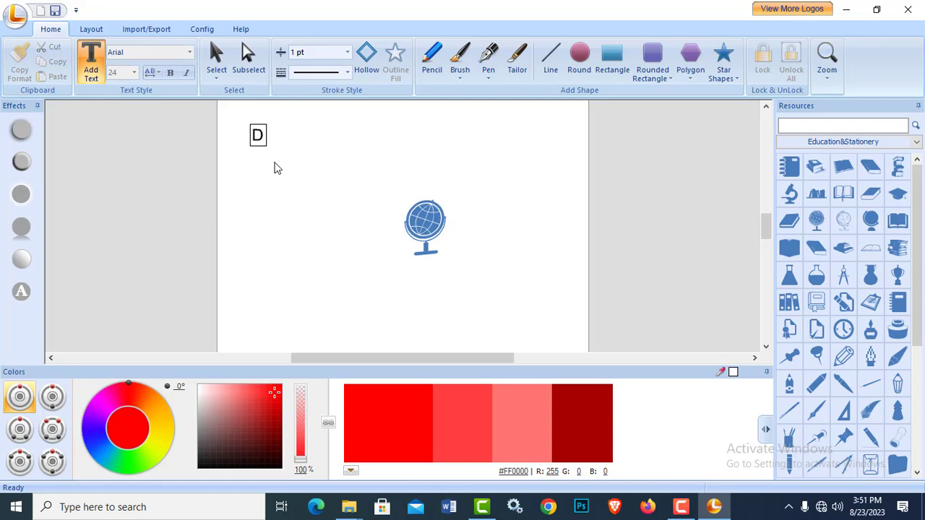
text(igita)
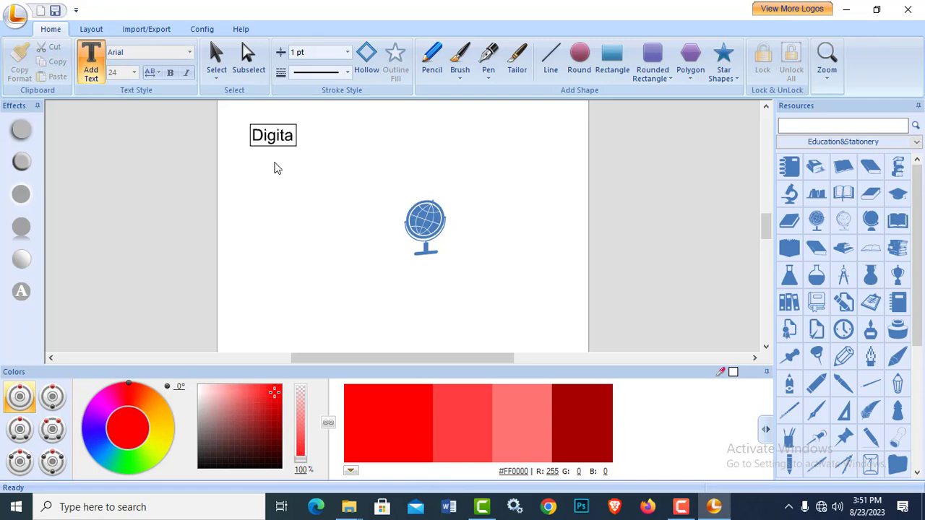
text(l Con)
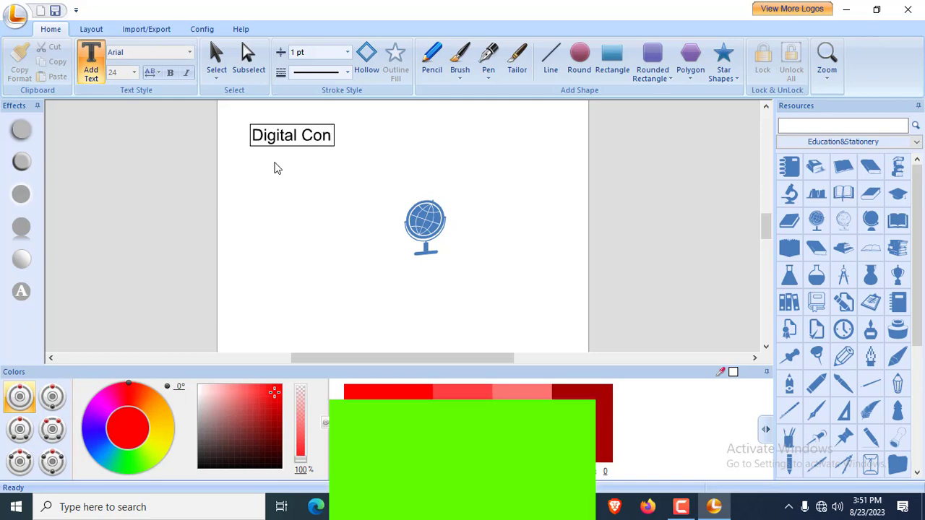
key(BackSpace)
key(BackSpace)
key(BackSpace)
key(BackSpace)
text(Edu)
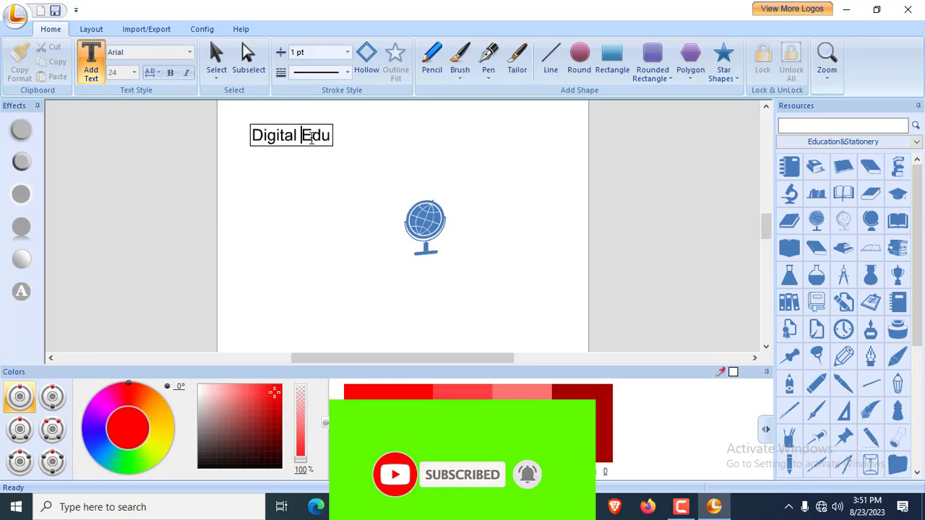
key(Escape)
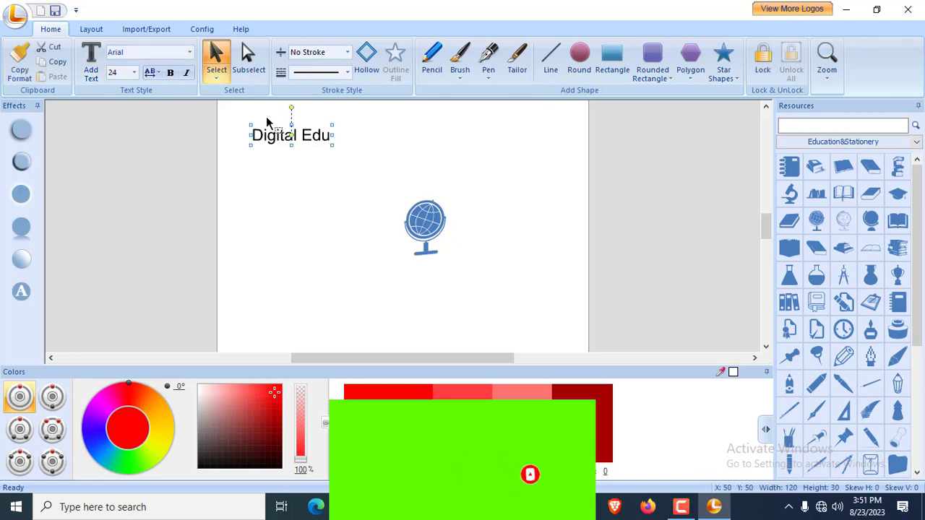
Make the "Digital Edu" text bold and move it directly to the left of the globe.
click(172, 73)
drag(334, 144, 390, 230)
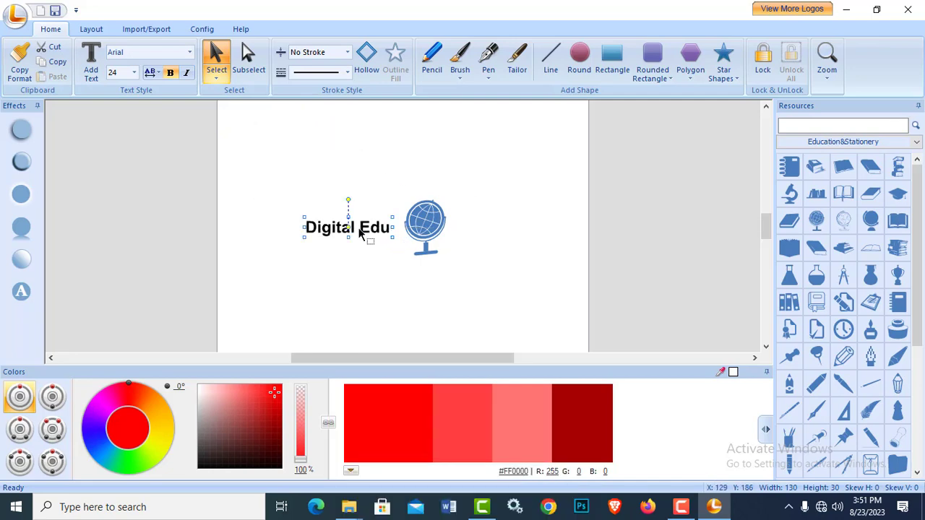
click(456, 206)
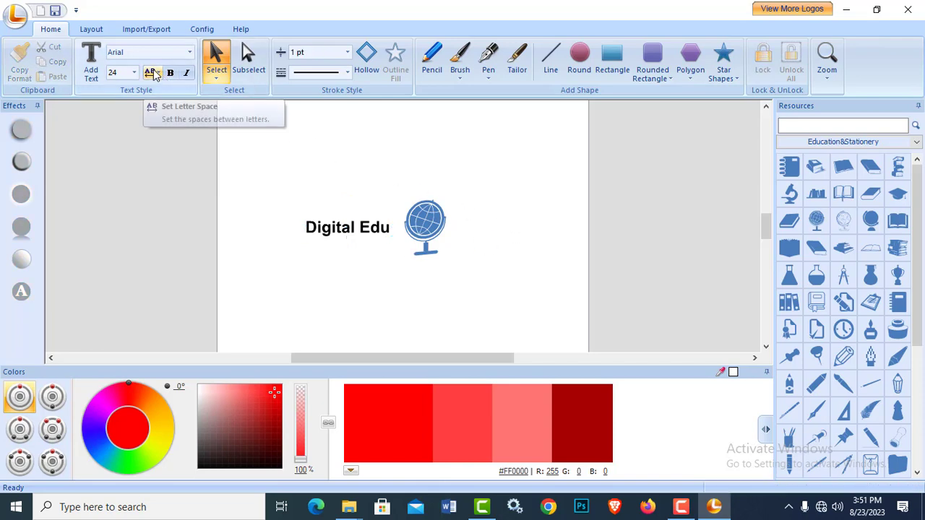
Add a tagline text object reading "Learning with greatness..." to the canvas.
click(91, 63)
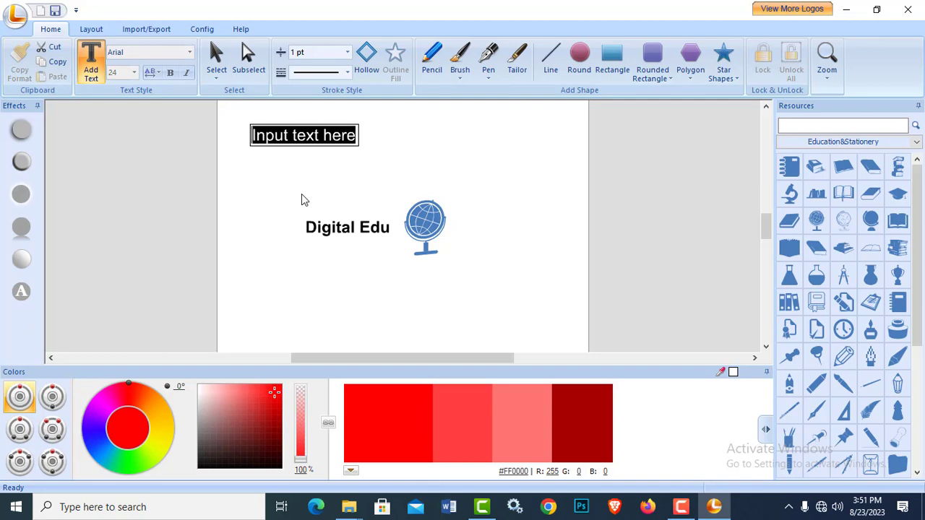
text(Lean)
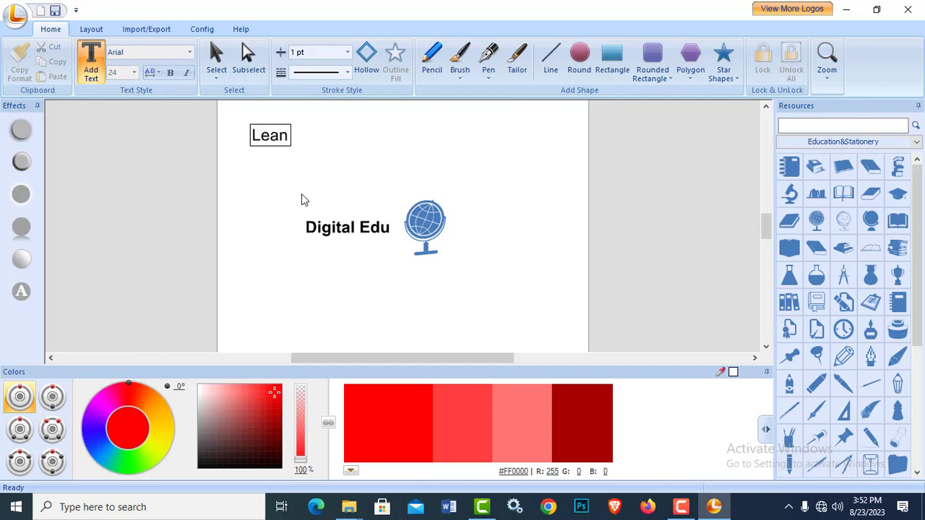
key(BackSpace)
text(rning wit)
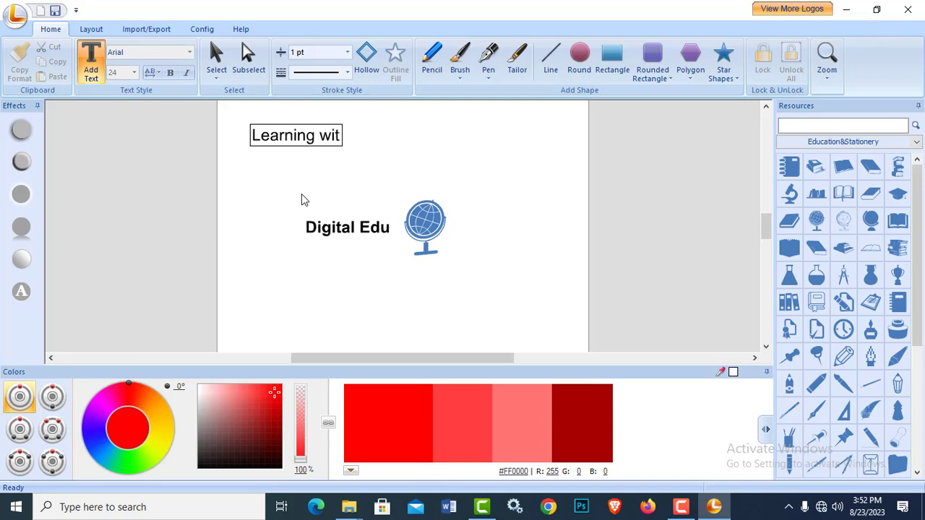
text(h gre)
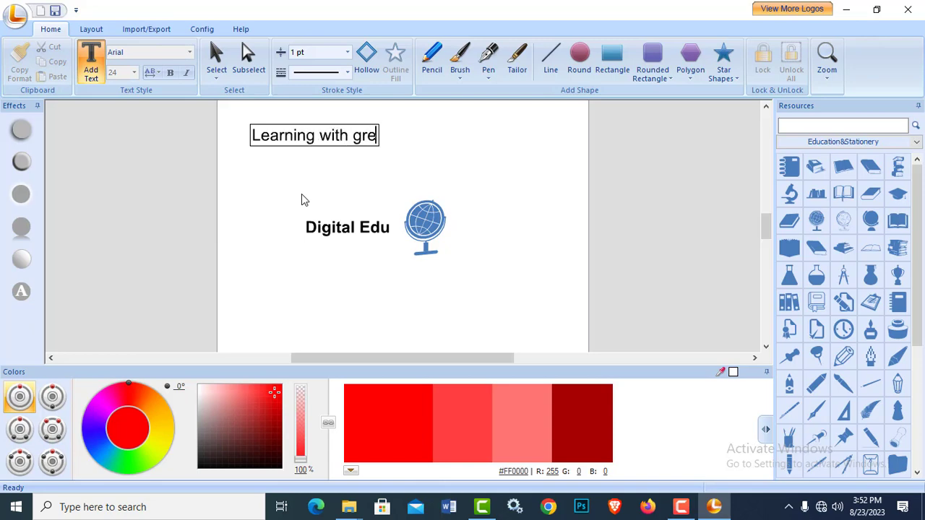
text(atness..)
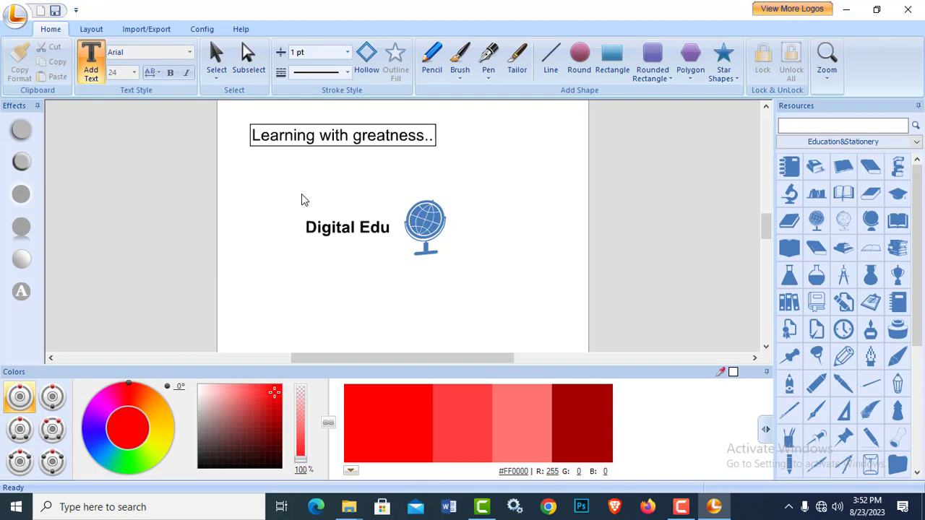
text(.)
click(441, 135)
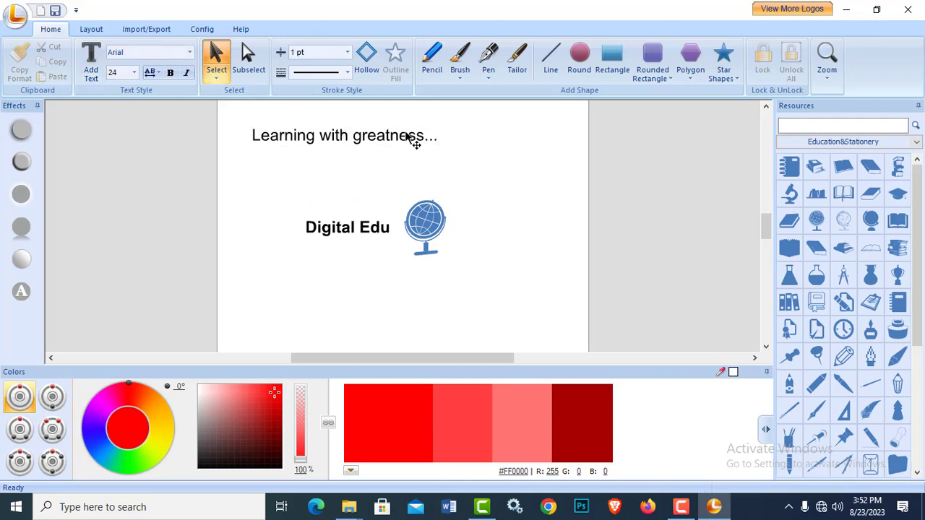
Reduce the tagline's font size to 16 and then 8, placing it beneath the right part of "Digital Edu".
click(134, 73)
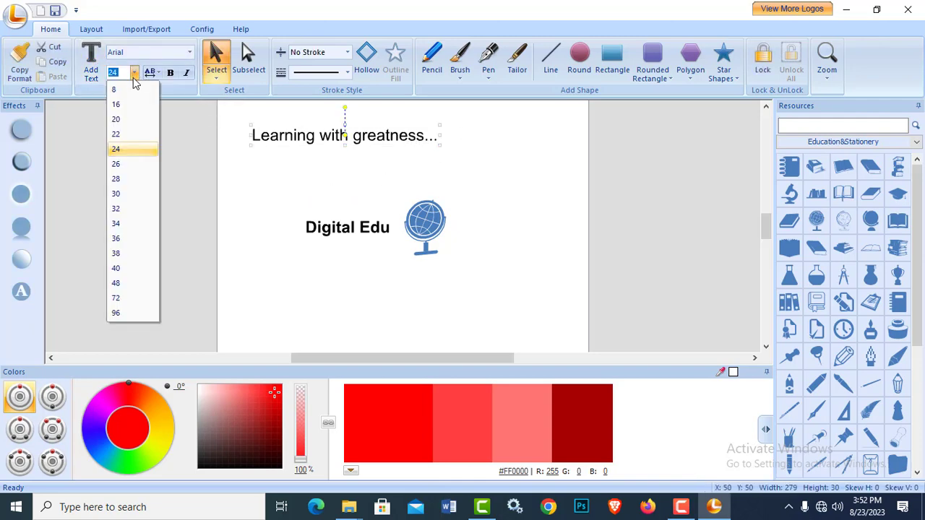
click(119, 108)
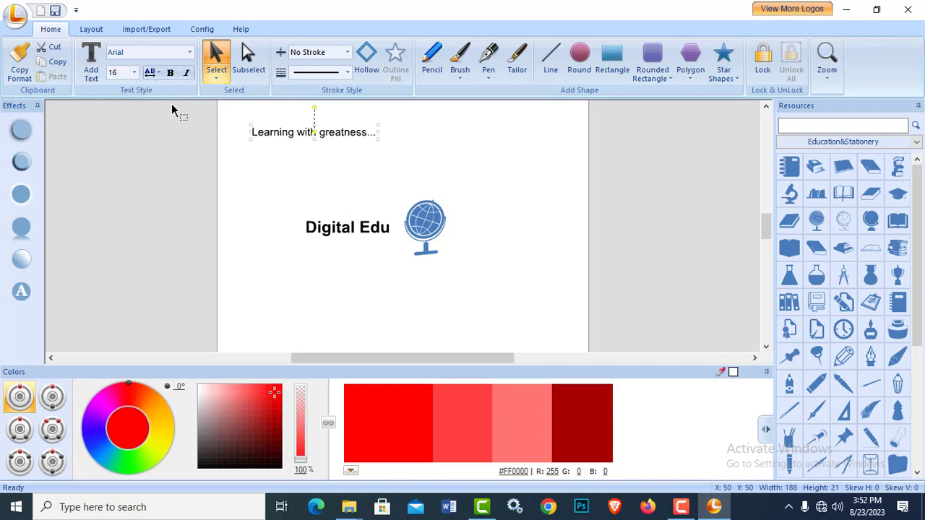
drag(343, 140, 383, 244)
click(134, 73)
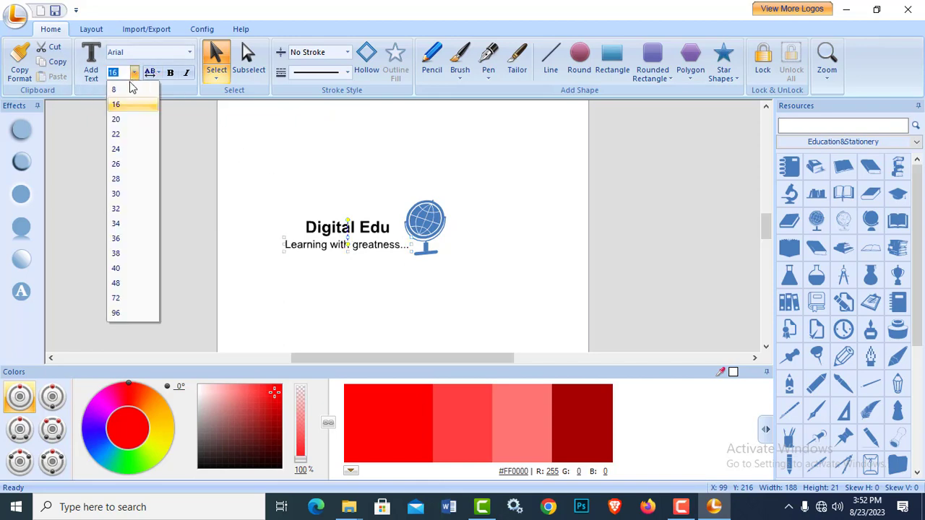
click(129, 90)
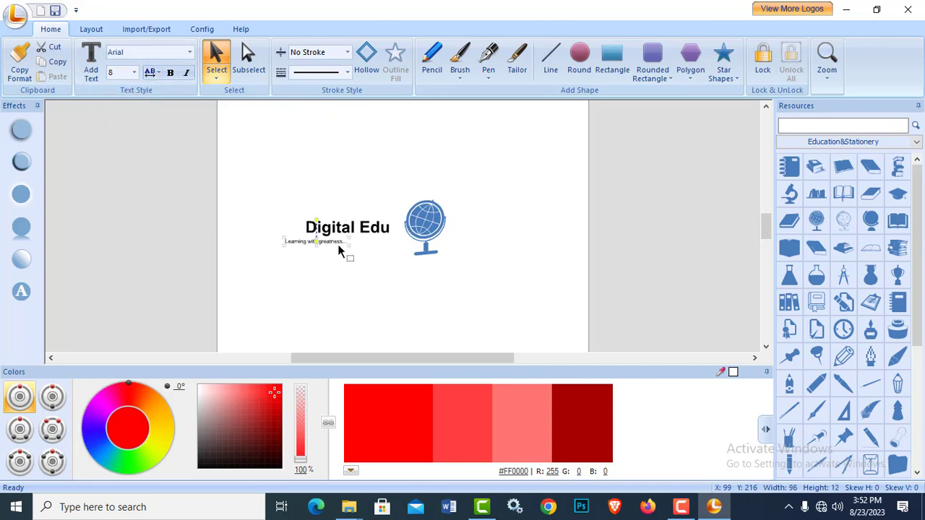
drag(345, 248, 385, 248)
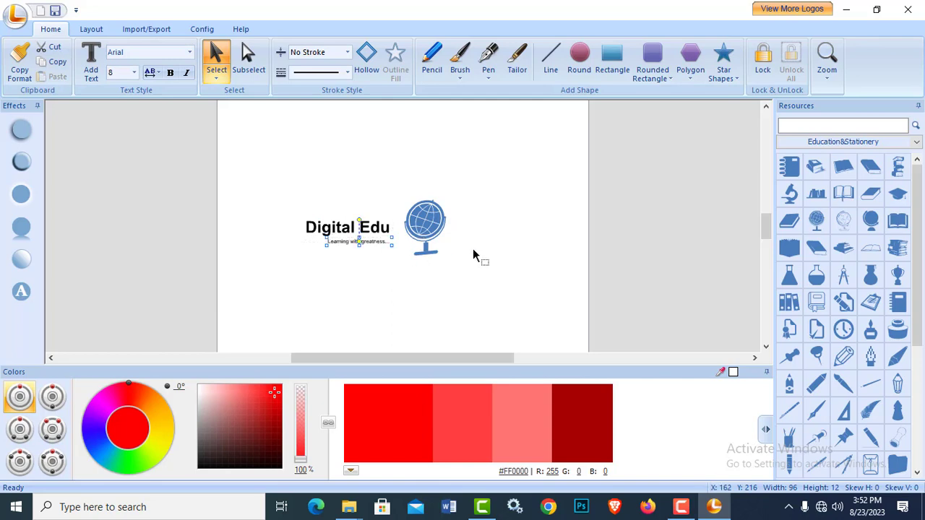
Set the tagline's font size to 9.
click(123, 75)
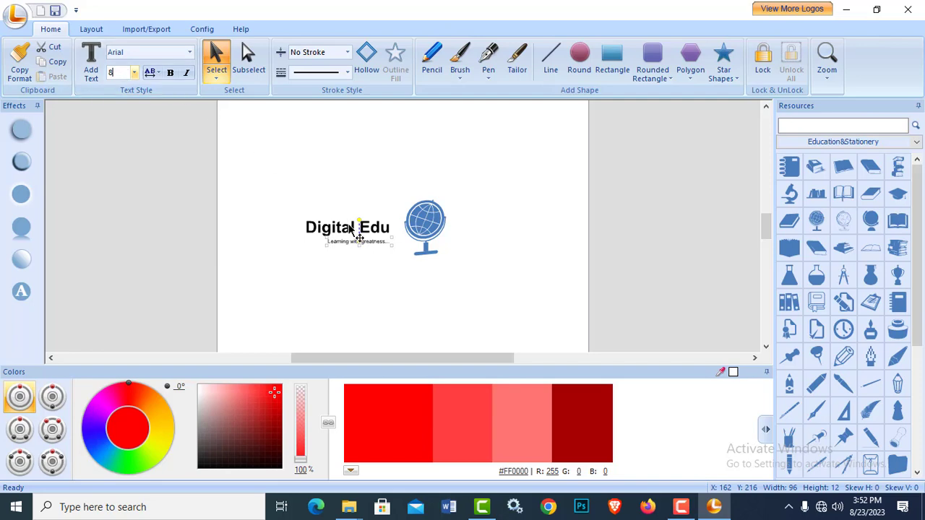
click(134, 73)
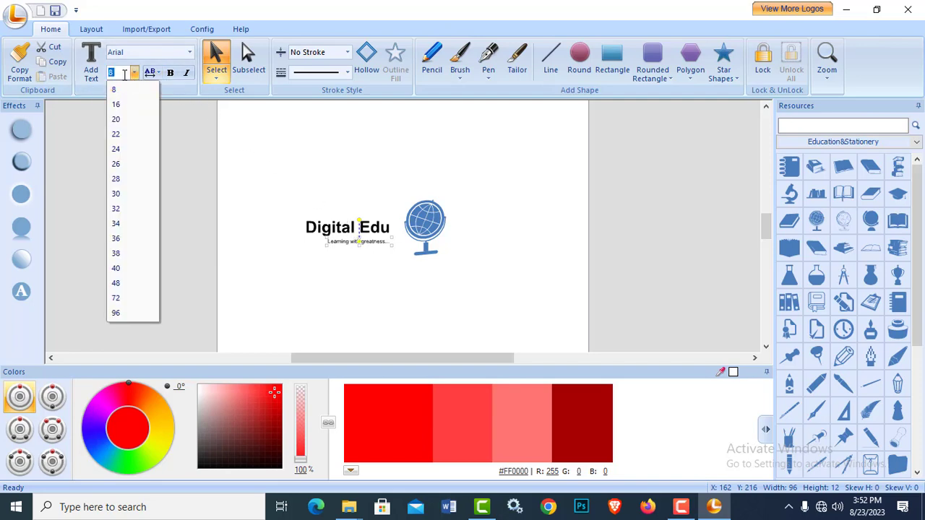
text(9)
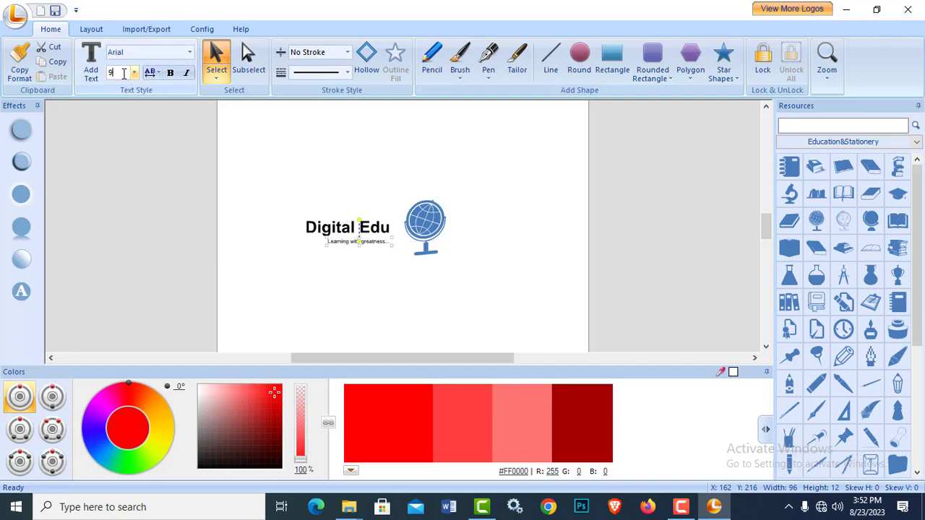
key(Return)
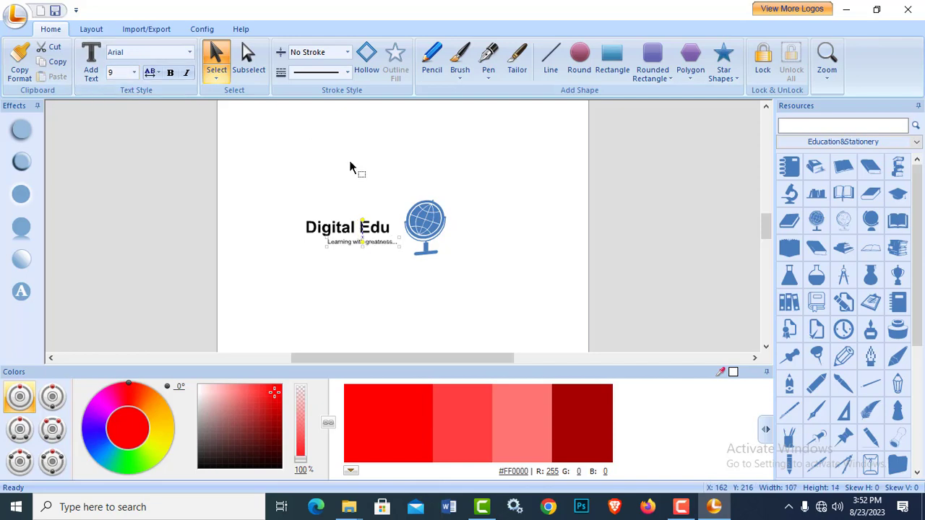
Set the font size of the "Digital Edu" text to 27.
click(386, 230)
click(123, 72)
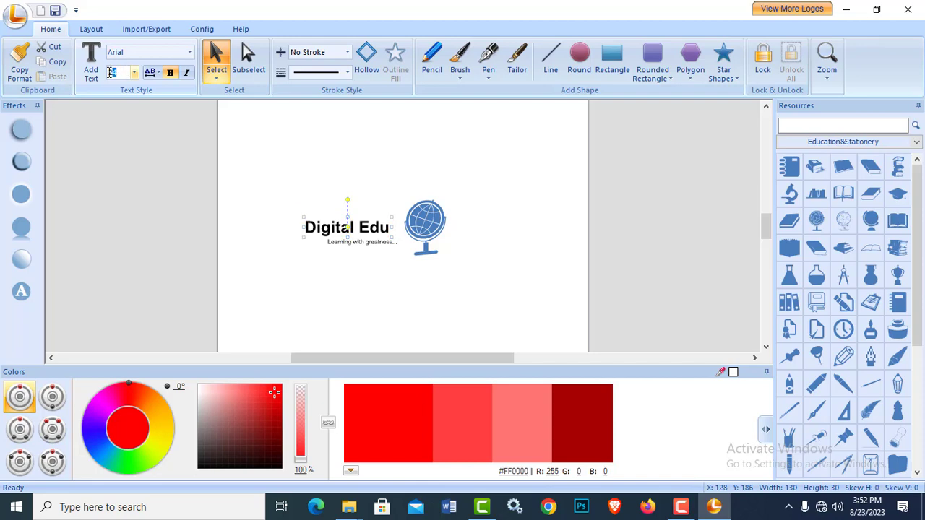
key(BackSpace)
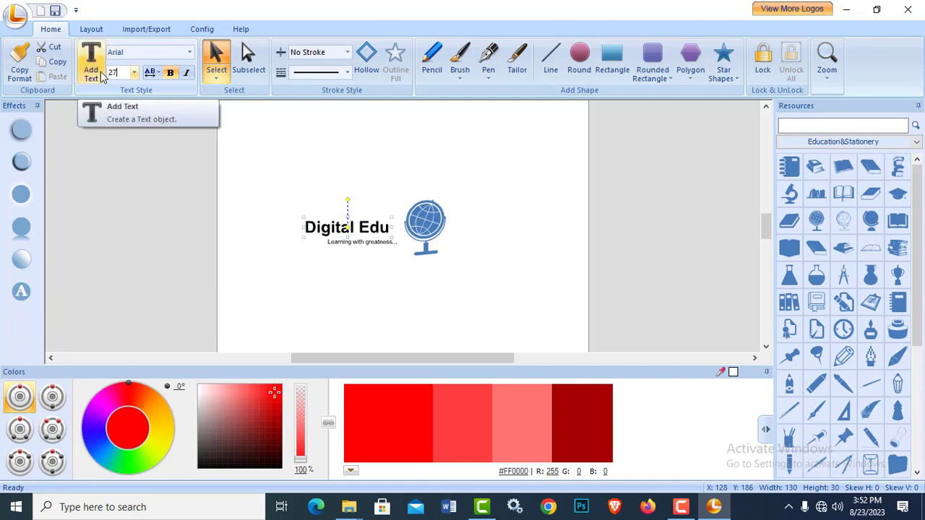
key(Return)
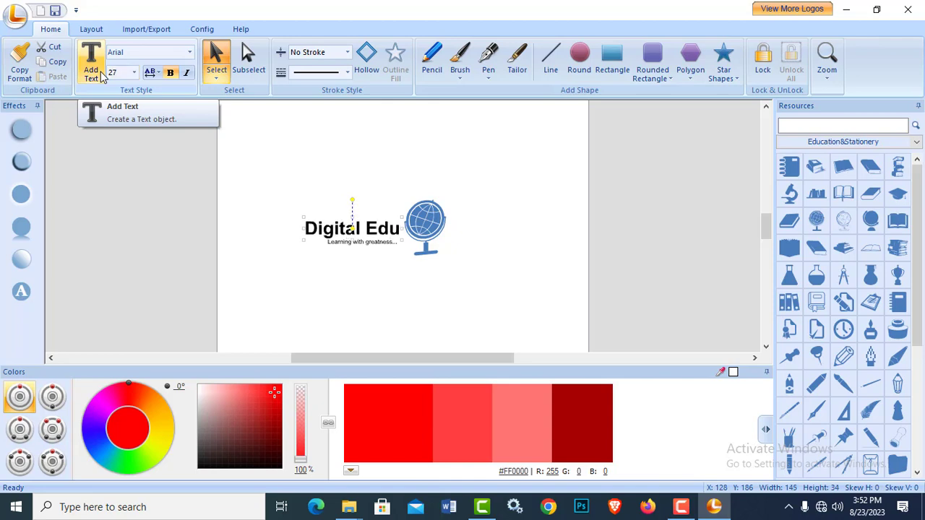
click(477, 210)
click(377, 244)
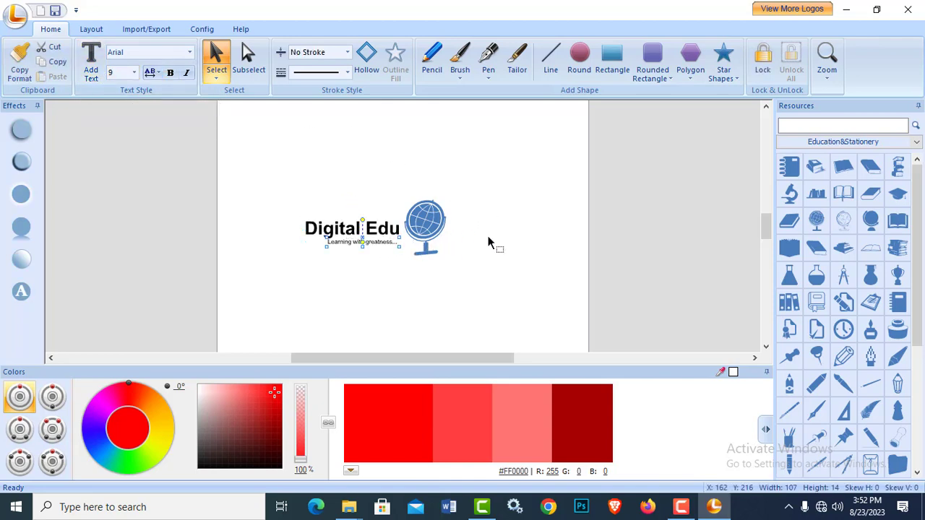
Enlarge the "Digital Edu" text to font size 30 and move the globe right, clear of the text.
click(395, 233)
click(134, 72)
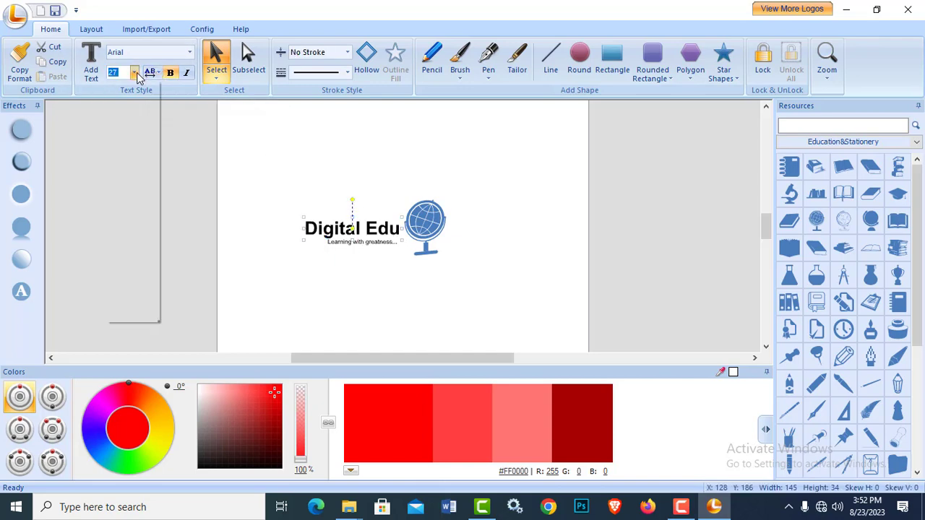
click(116, 194)
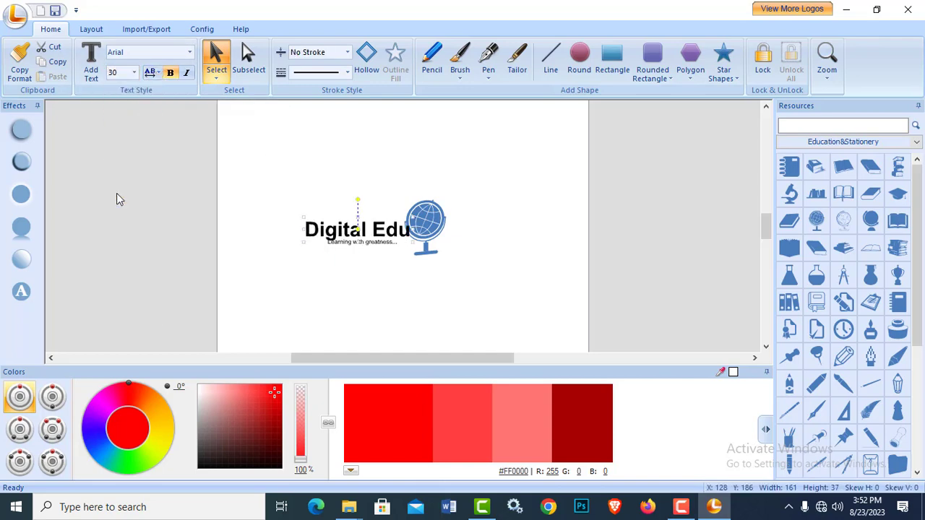
drag(436, 230, 457, 232)
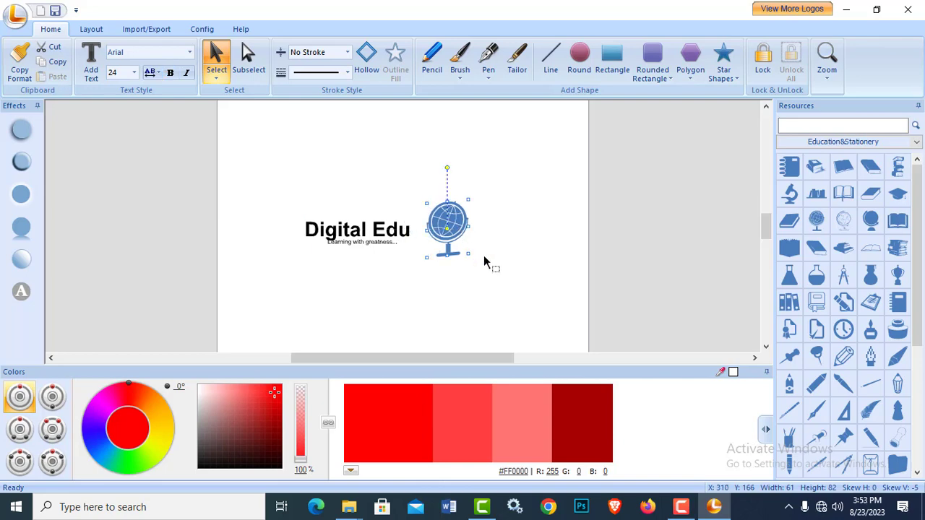
Lower the tagline slightly and right-align it with "Digital Edu", and move the globe up close to the title's right end.
mouse_move(383, 246)
mouse_down()
mouse_move(400, 244)
mouse_move(413, 269)
mouse_move(394, 212)
mouse_up()
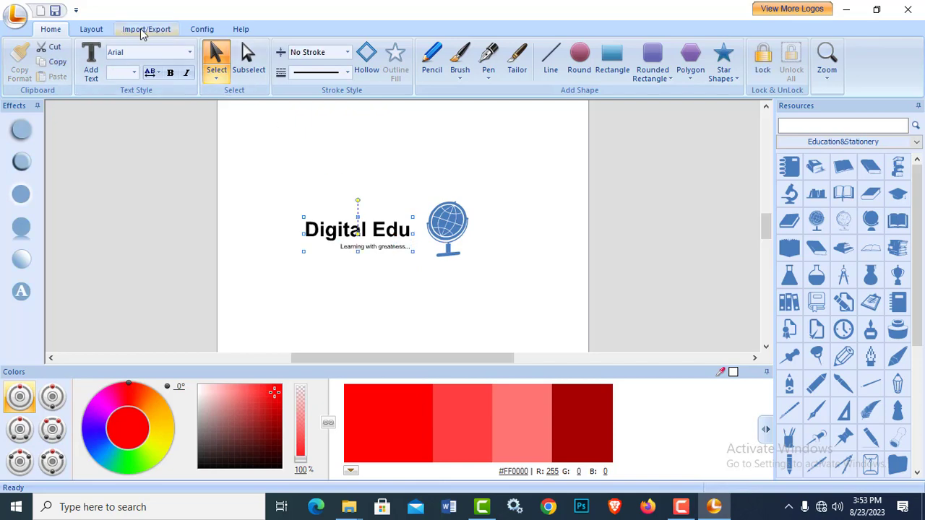
click(199, 29)
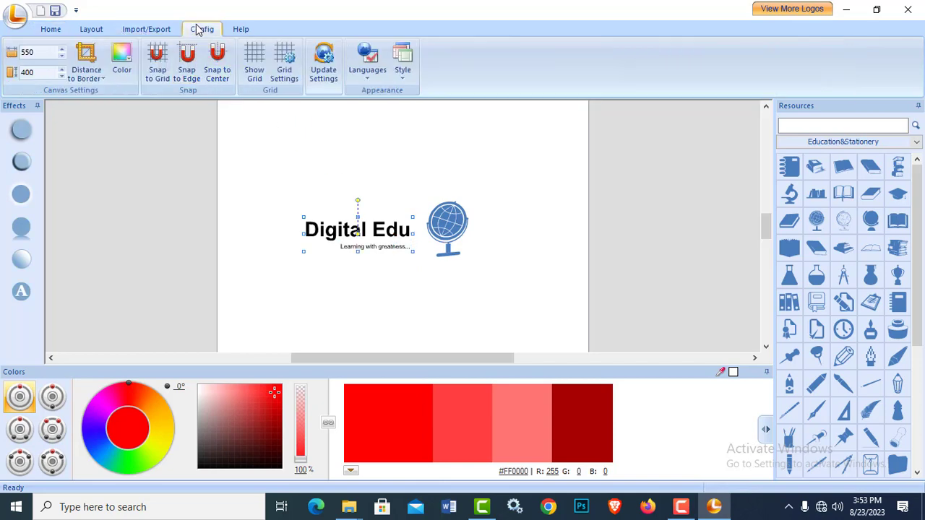
click(91, 28)
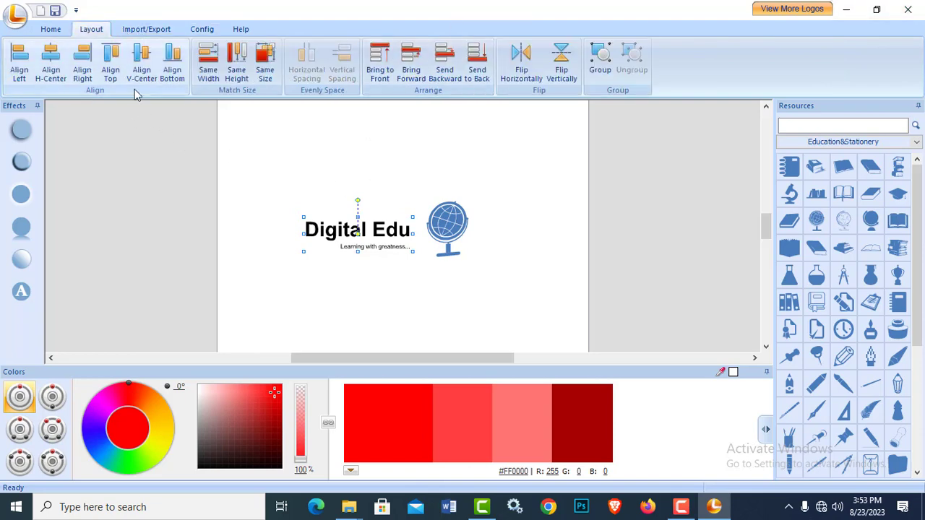
click(83, 65)
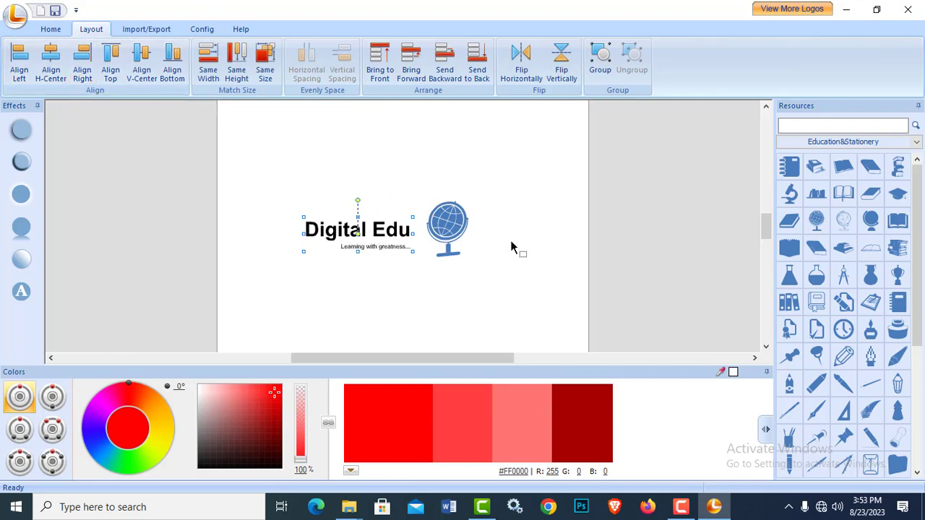
mouse_move(444, 231)
mouse_down()
mouse_move(430, 231)
mouse_move(430, 221)
mouse_up()
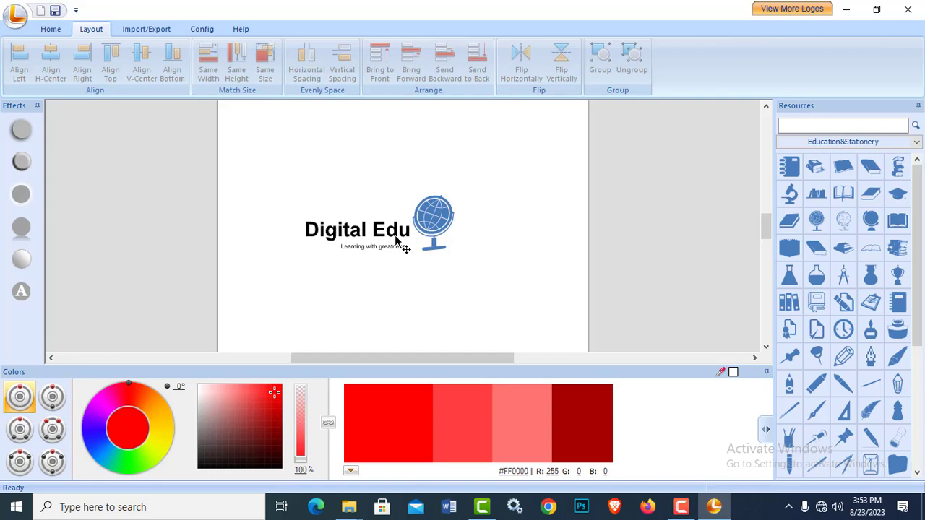
Recolour the "Digital Edu" text with the blue sampled from the globe using the eyedropper.
click(355, 233)
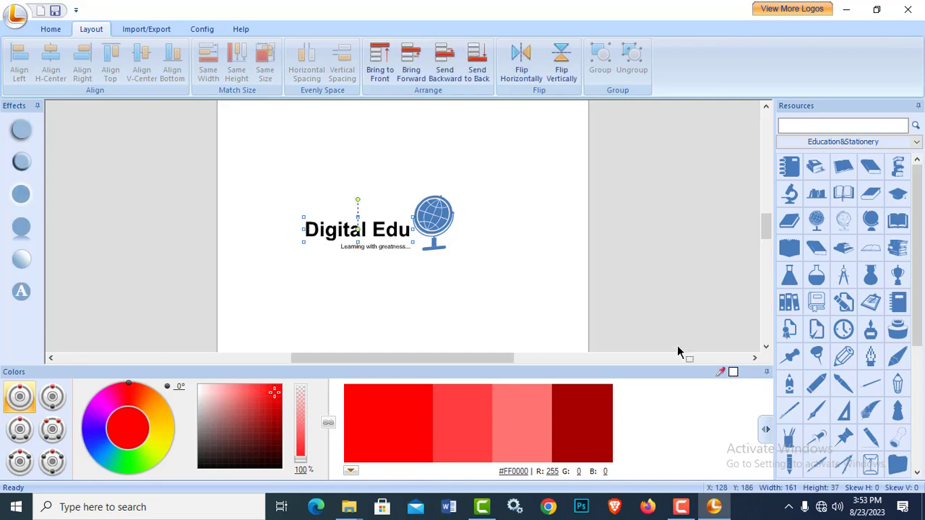
click(722, 368)
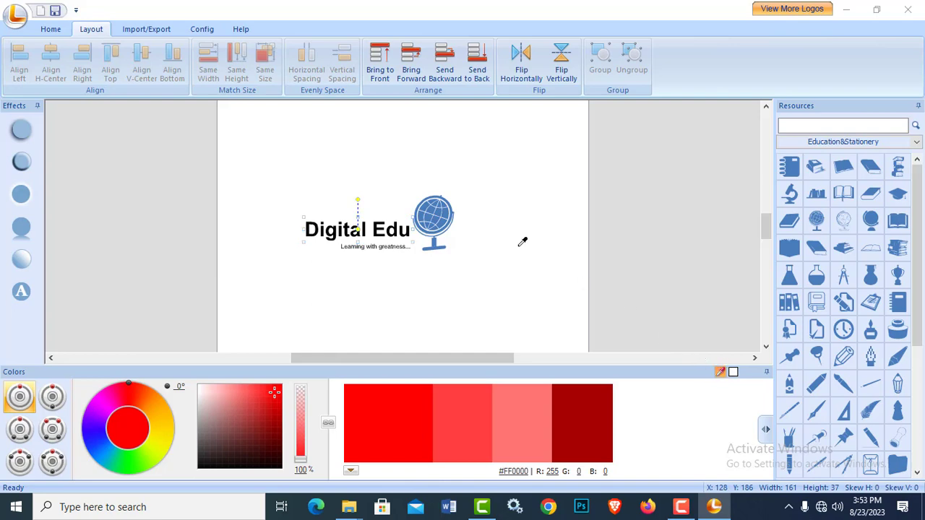
click(448, 210)
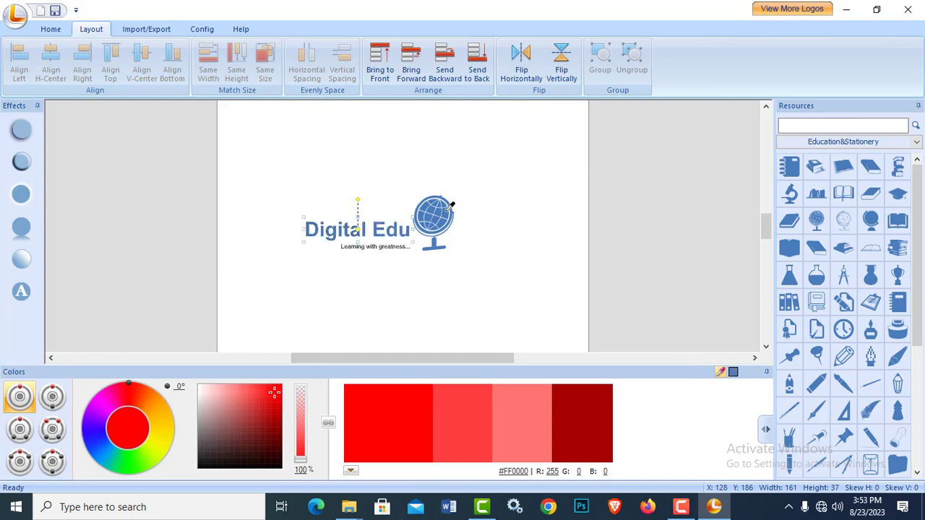
click(520, 226)
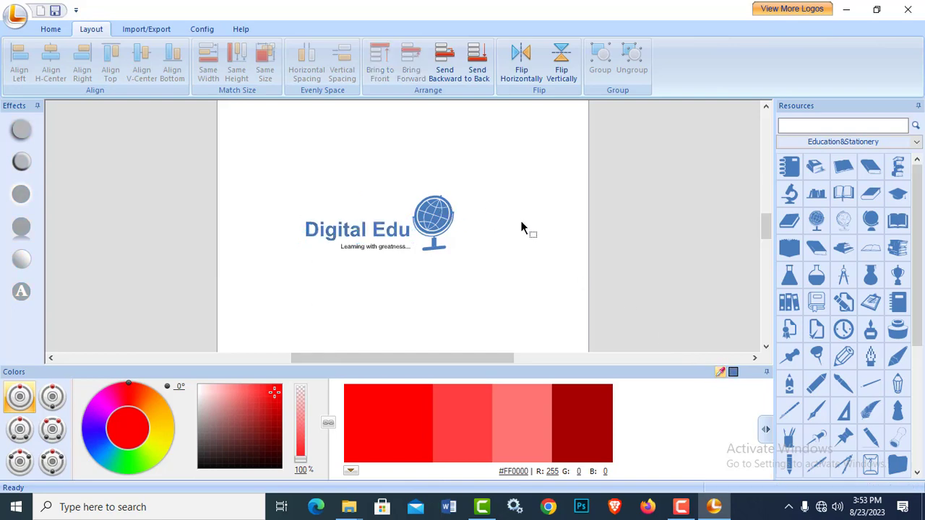
Recolour the tagline with a bright blue sampled from the colour wheel using the eyedropper.
click(394, 248)
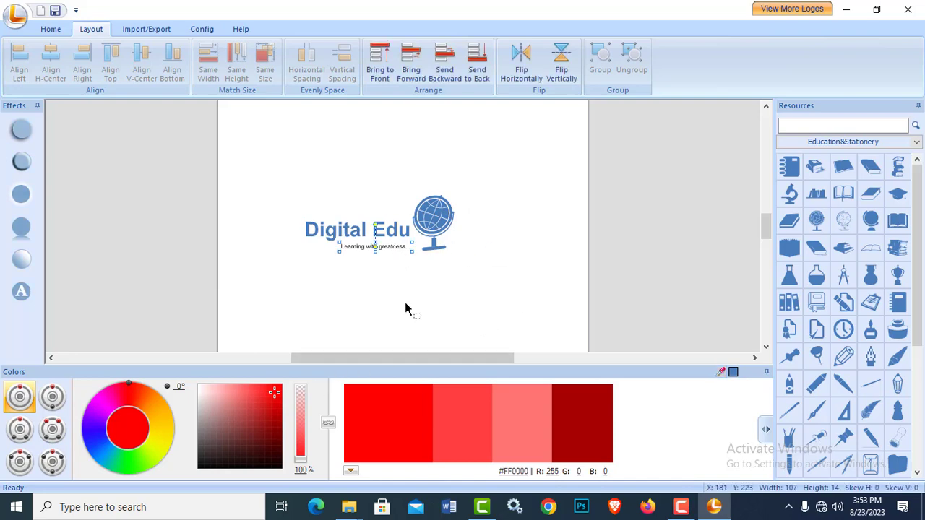
click(721, 372)
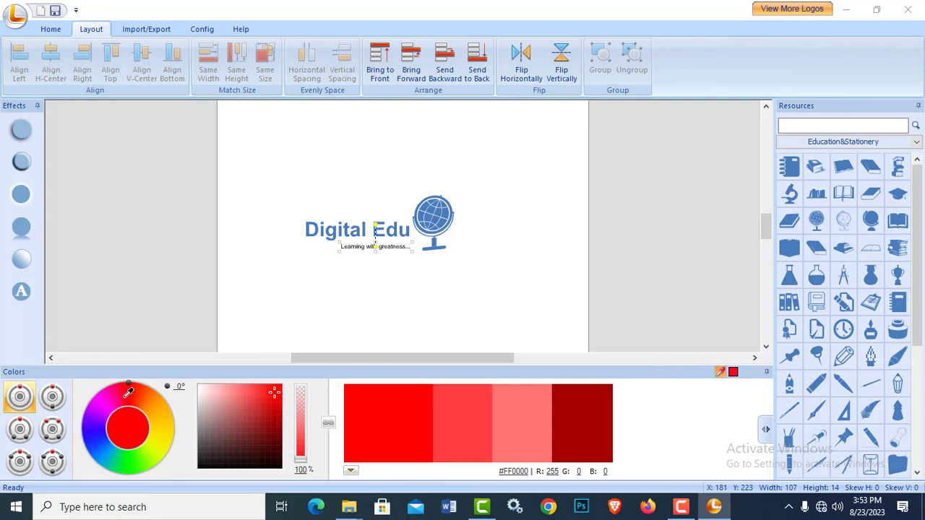
click(103, 431)
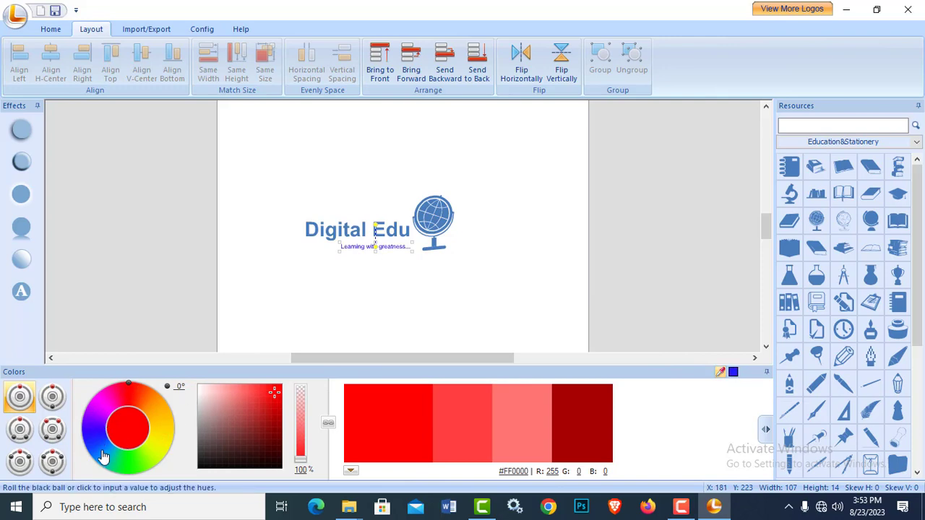
click(422, 288)
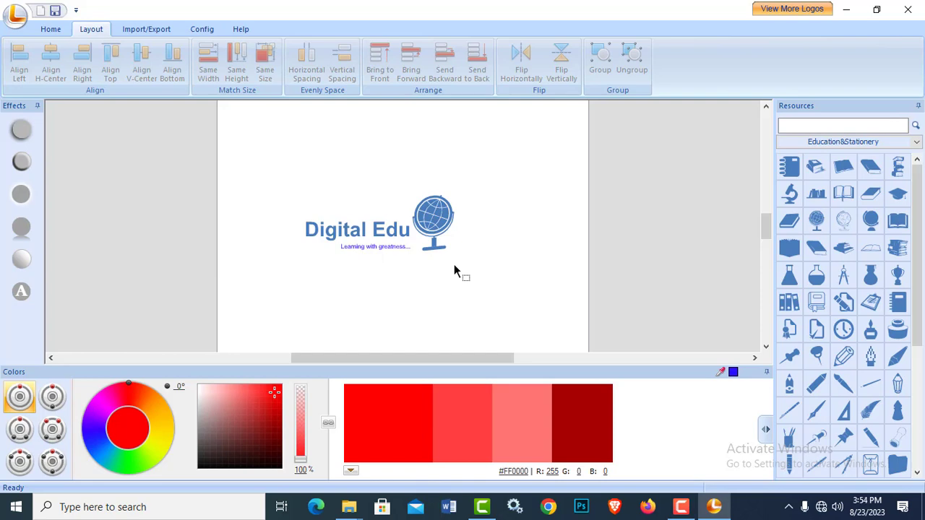
Set up an image export of the logo with a width of 1500 and a height of 1090 pixels.
click(141, 30)
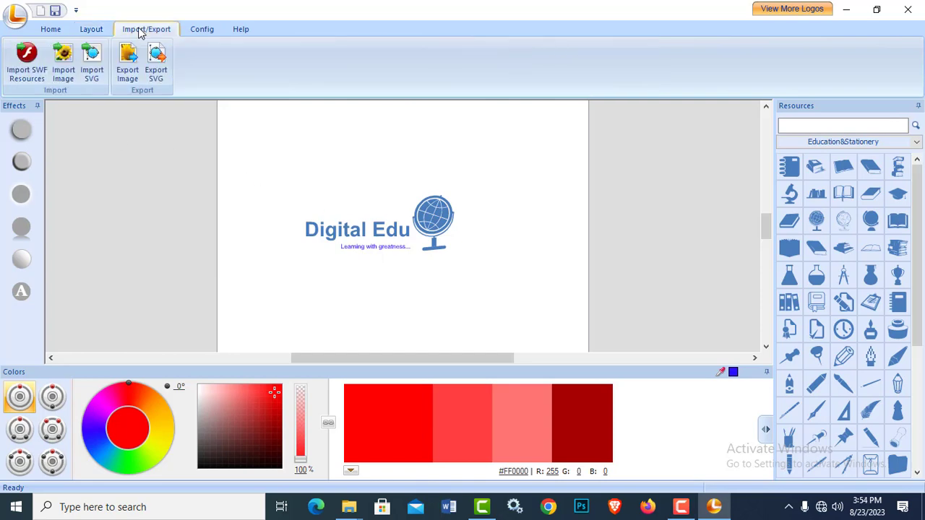
click(129, 70)
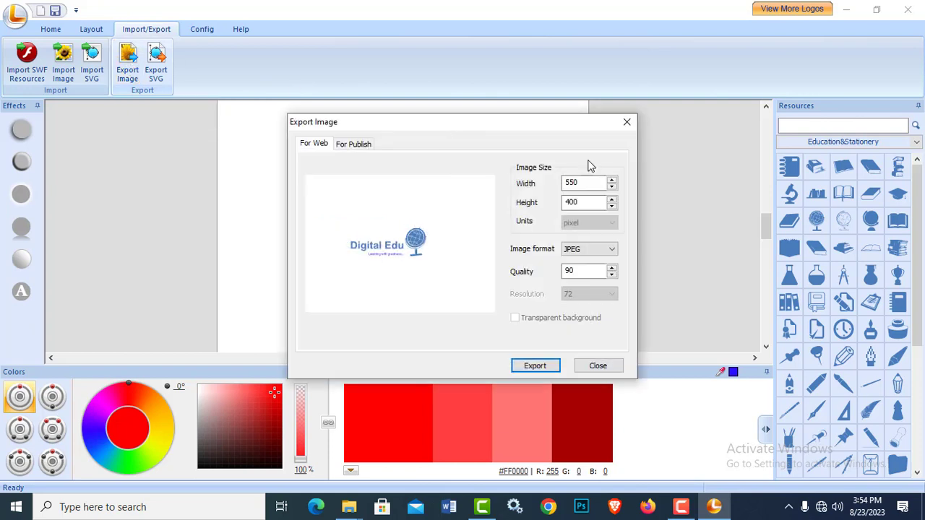
drag(589, 183, 563, 183)
text(1500)
double_click(580, 203)
text(109)
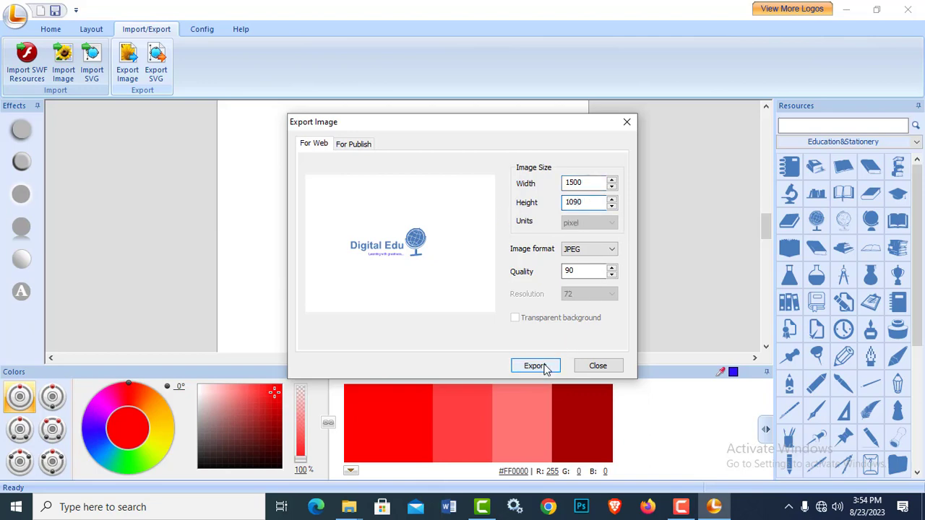
text(0)
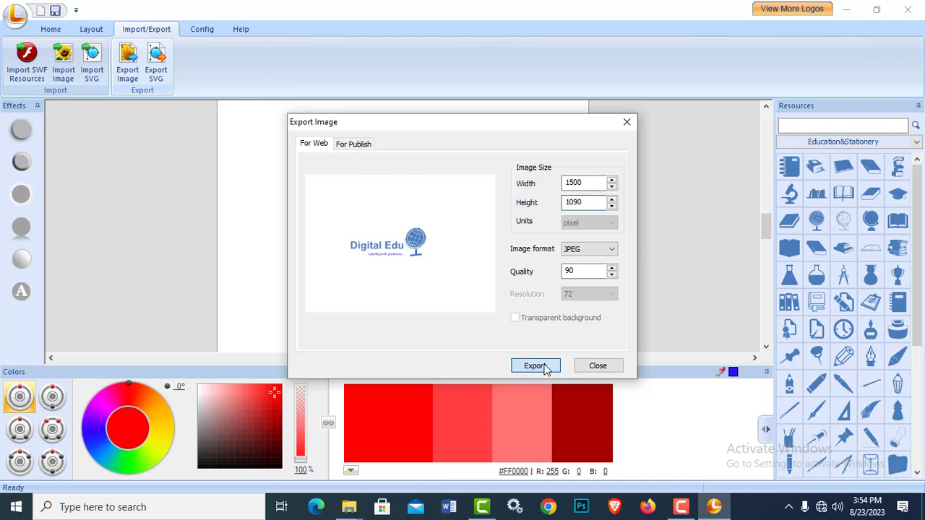
Export the logo as a JPG named "digital edu" in the Pictures folder.
click(535, 366)
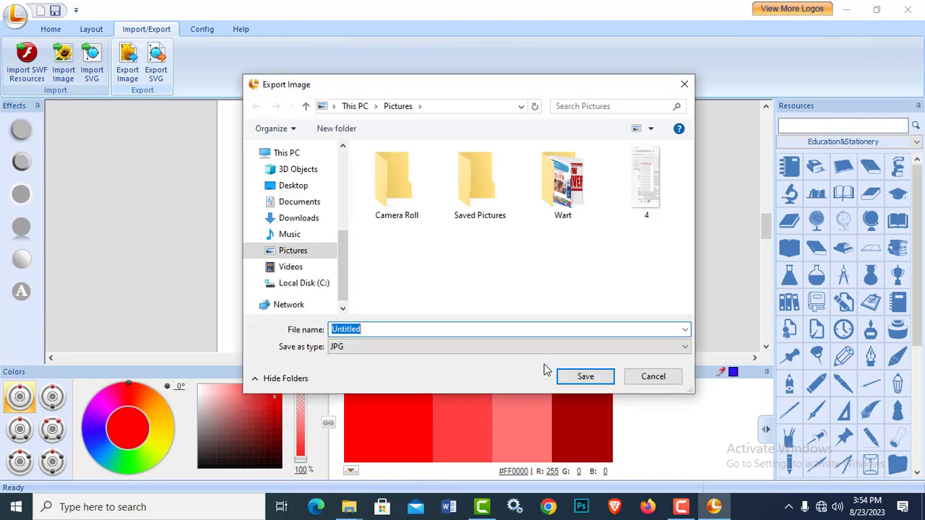
text(digital edu)
click(587, 377)
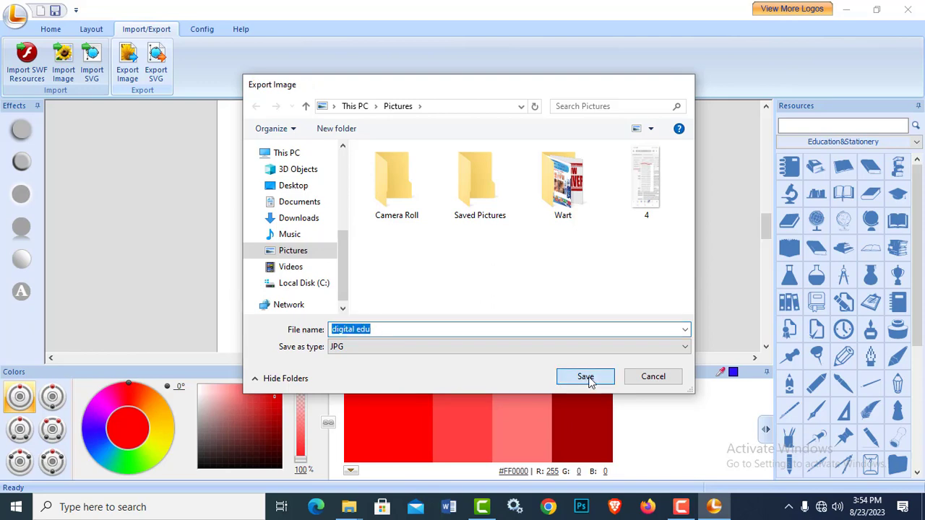
Switch to File Explorer and open the exported "digital edu" image from the Pictures folder to view it.
click(349, 510)
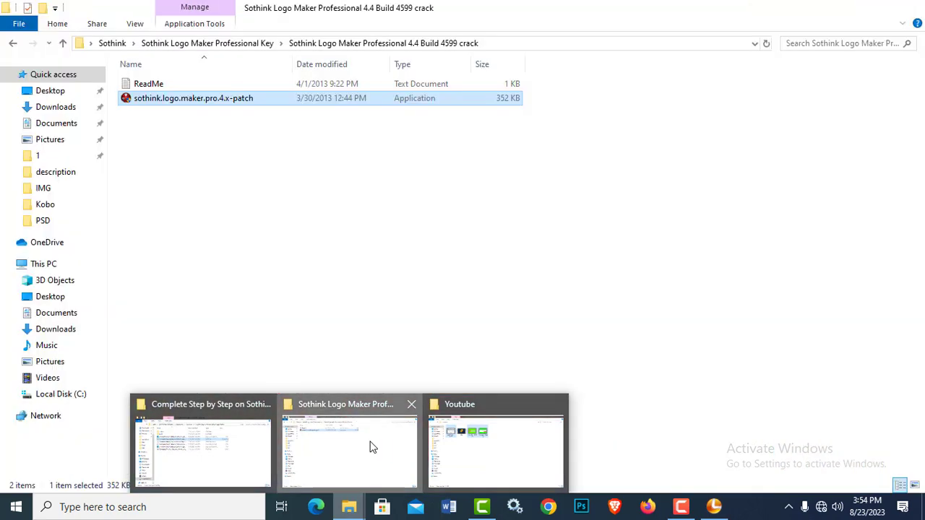
click(371, 444)
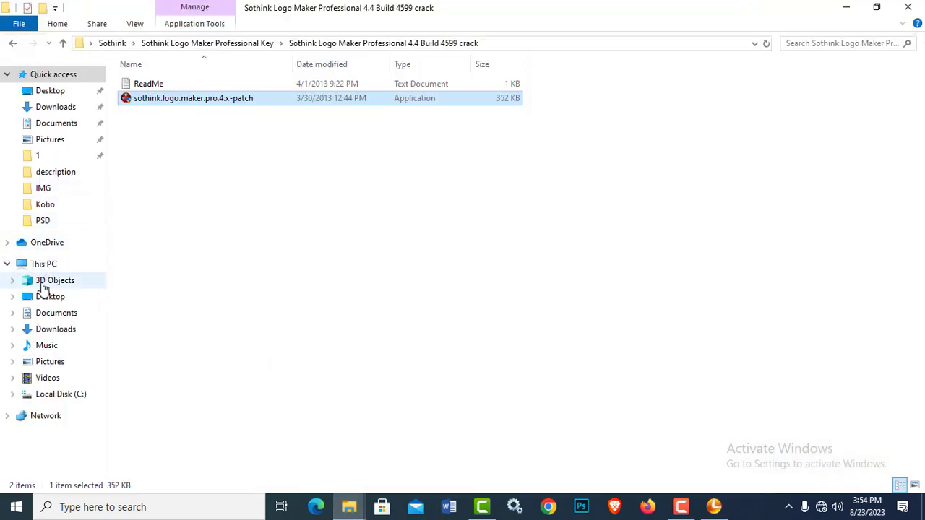
click(49, 362)
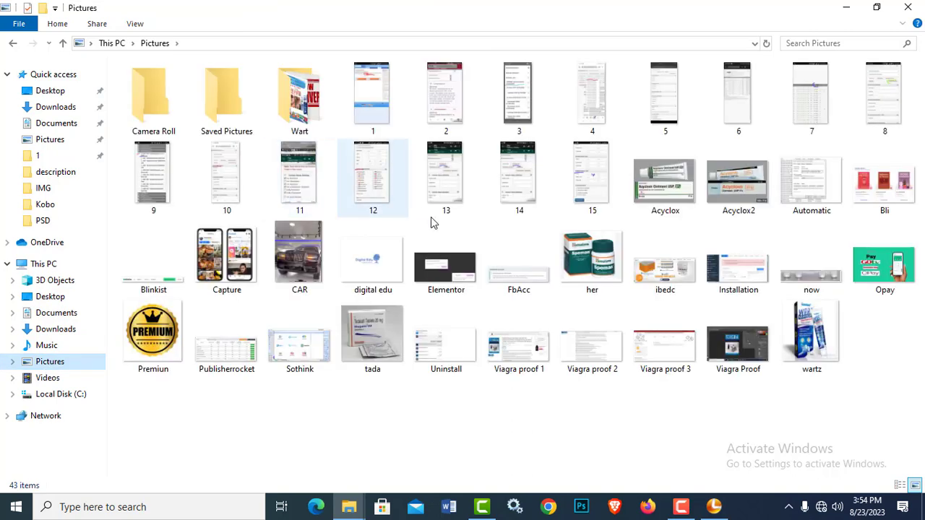
click(363, 171)
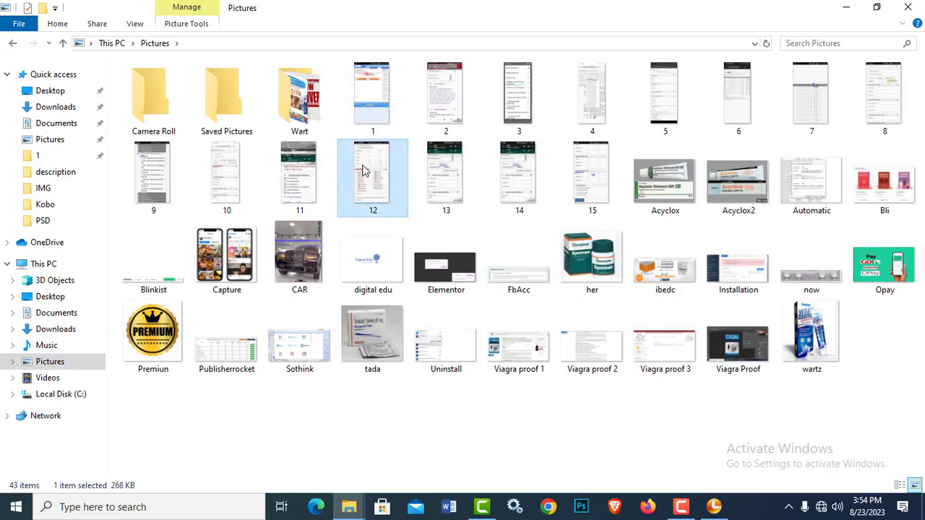
key(Down)
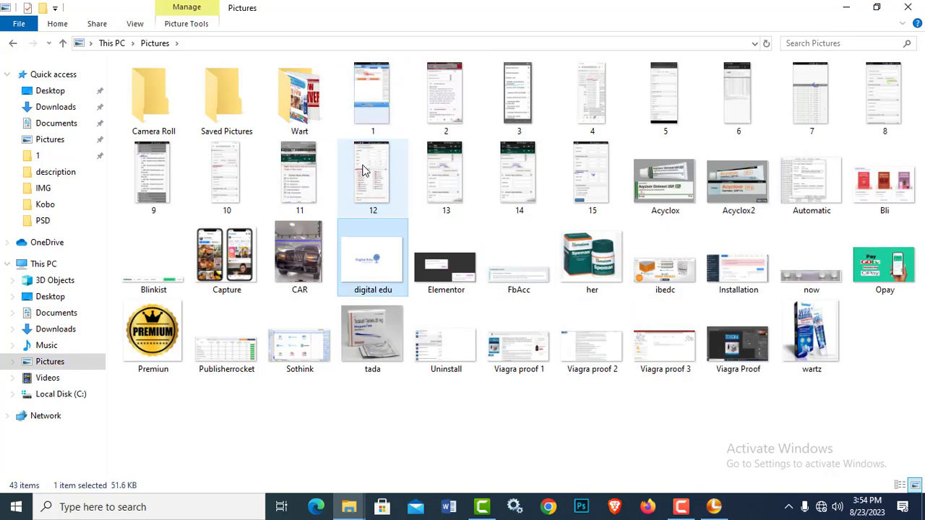
double_click(369, 257)
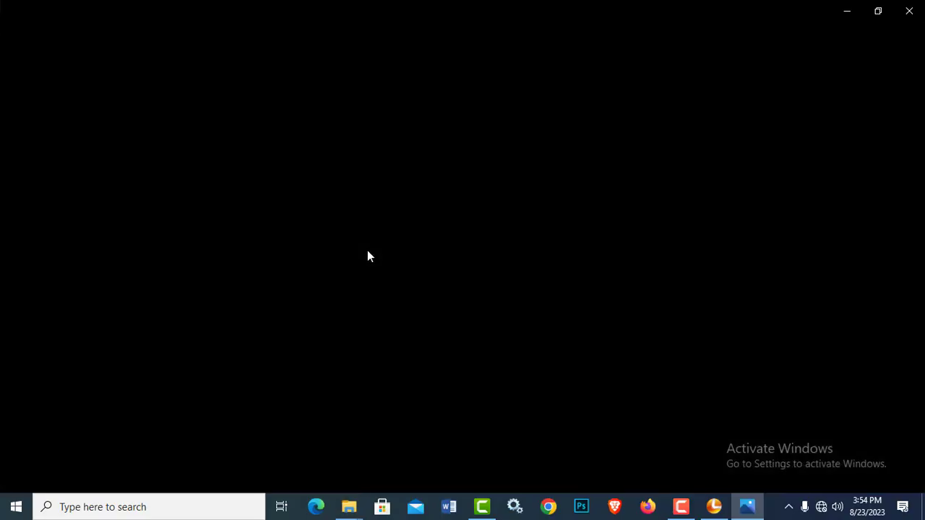